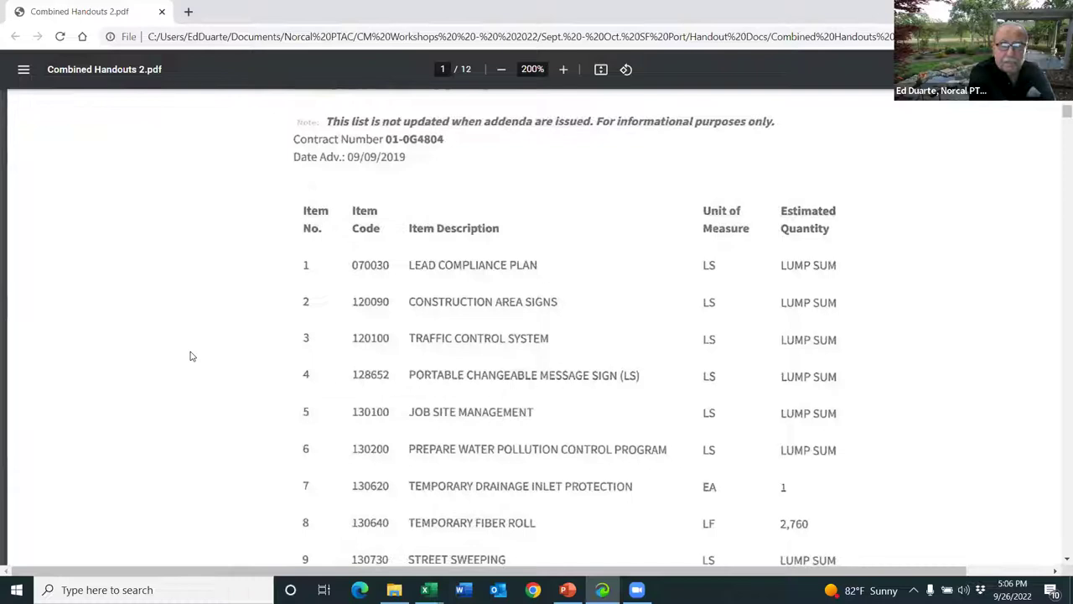
- Skim the contract's bid item list from the lead compliance plan on page 1 through mobilization on page 2
scroll(197, 352, down, 4)
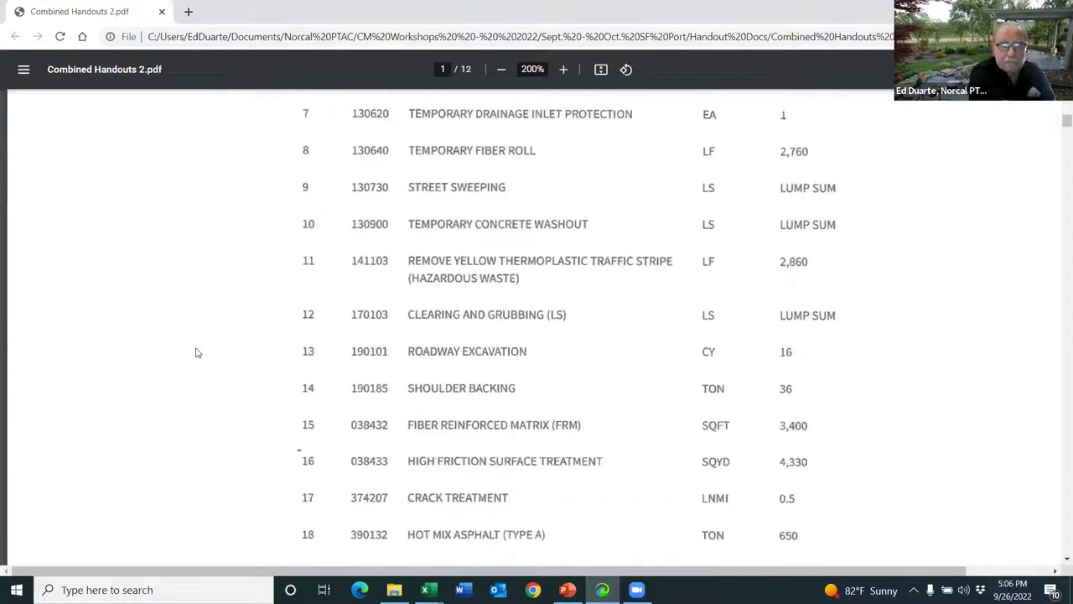
scroll(197, 353, down, 2)
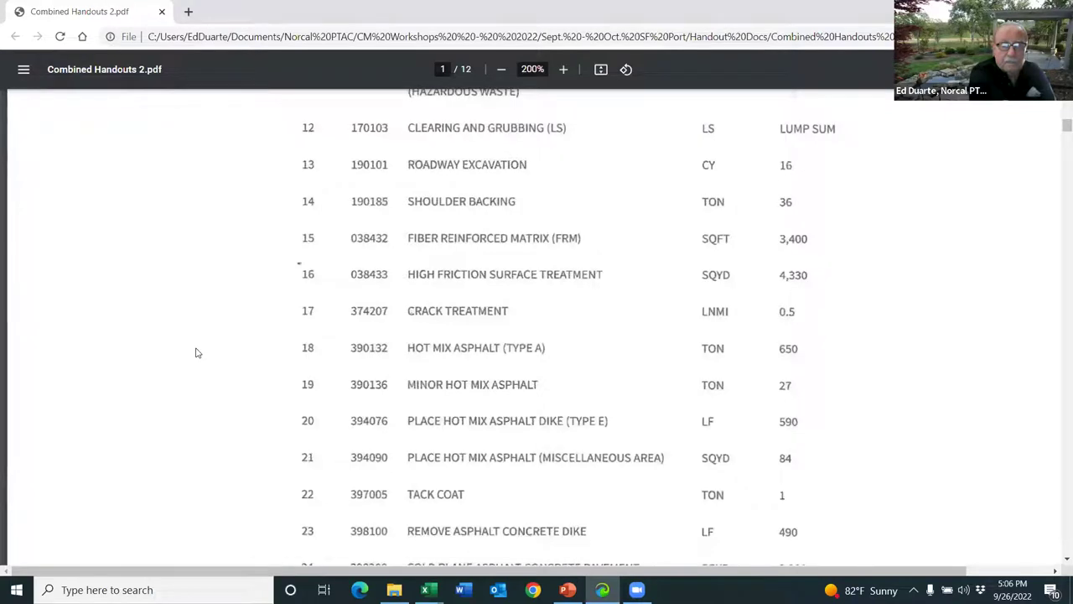
scroll(197, 352, down, 7)
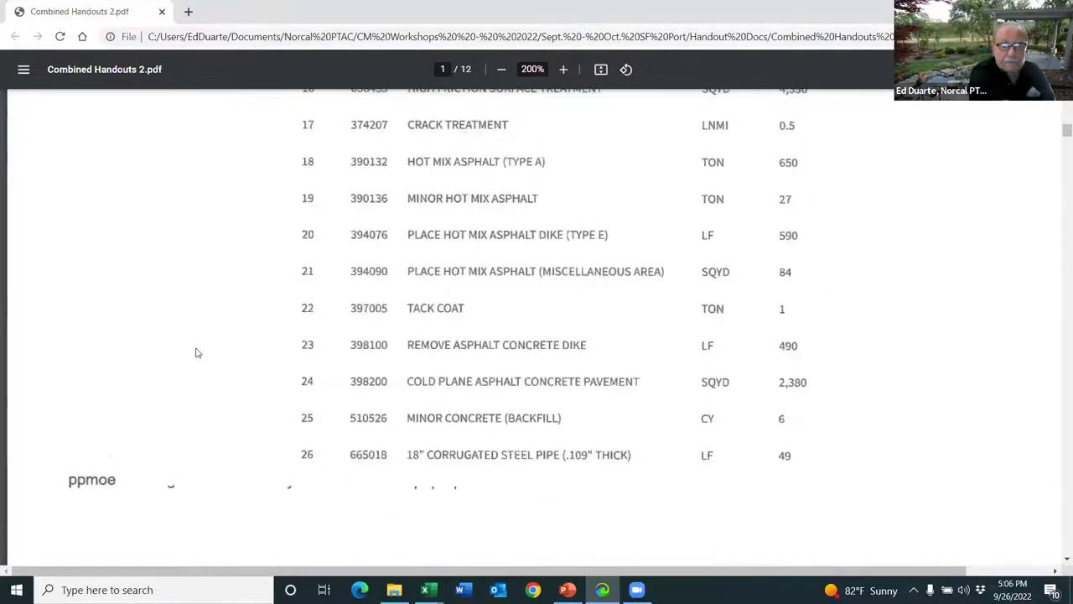
scroll(197, 353, down, 6)
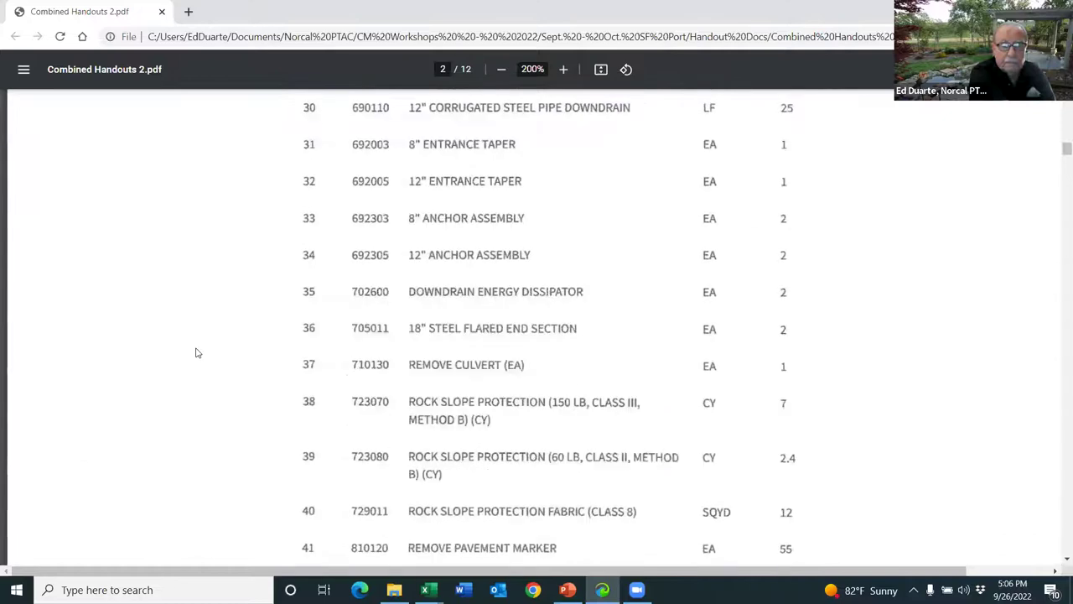
scroll(197, 352, down, 4)
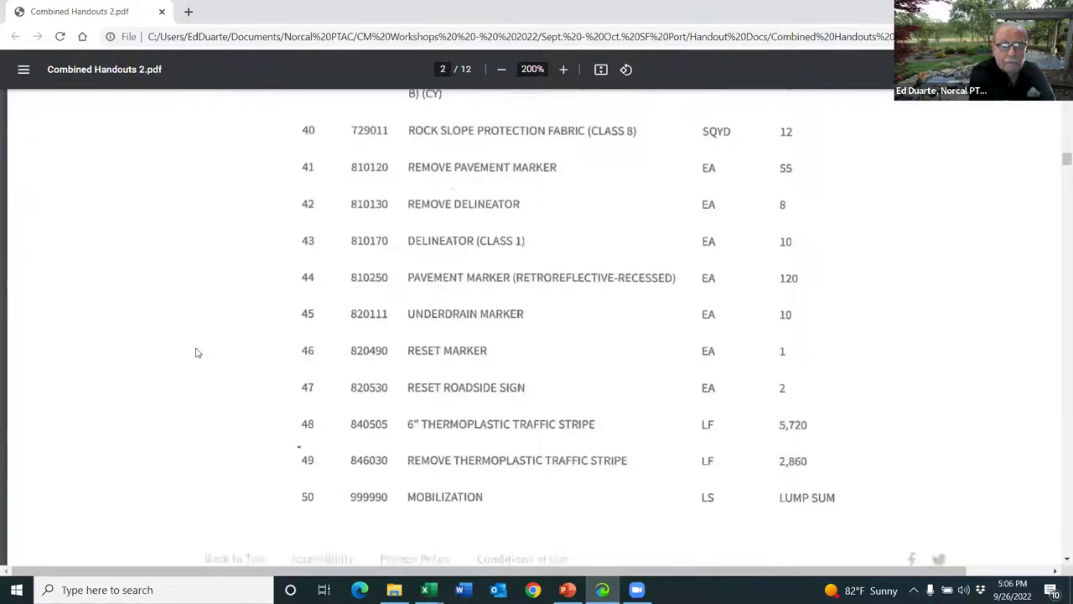
- Examine the page 1 bid items 7 to 26, comparing their item codes, descriptions, units of measure and estimated quantities
scroll(197, 352, up, 15)
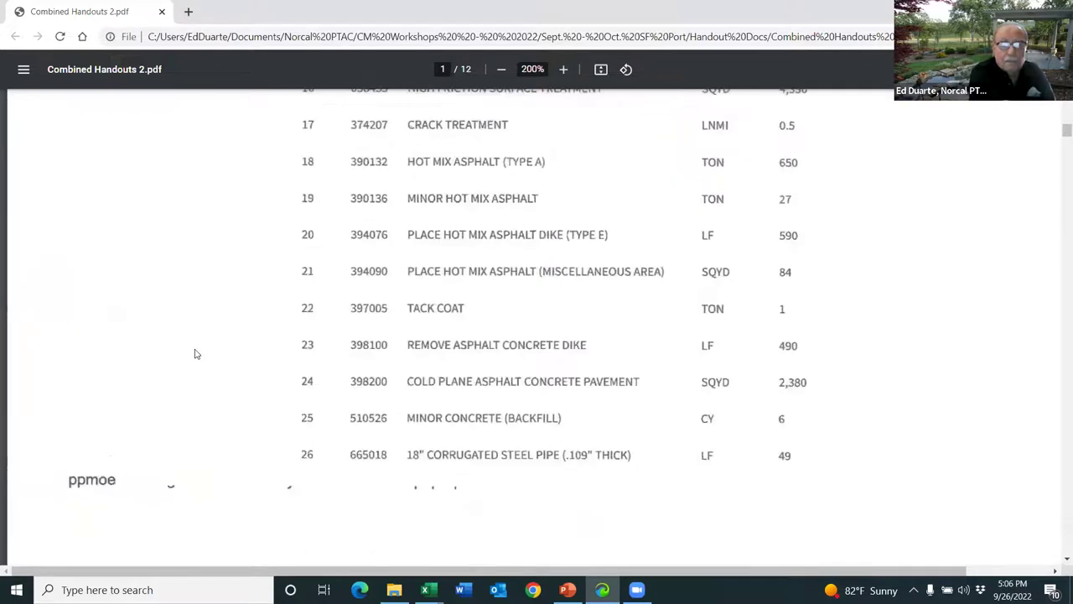
scroll(194, 354, up, 2)
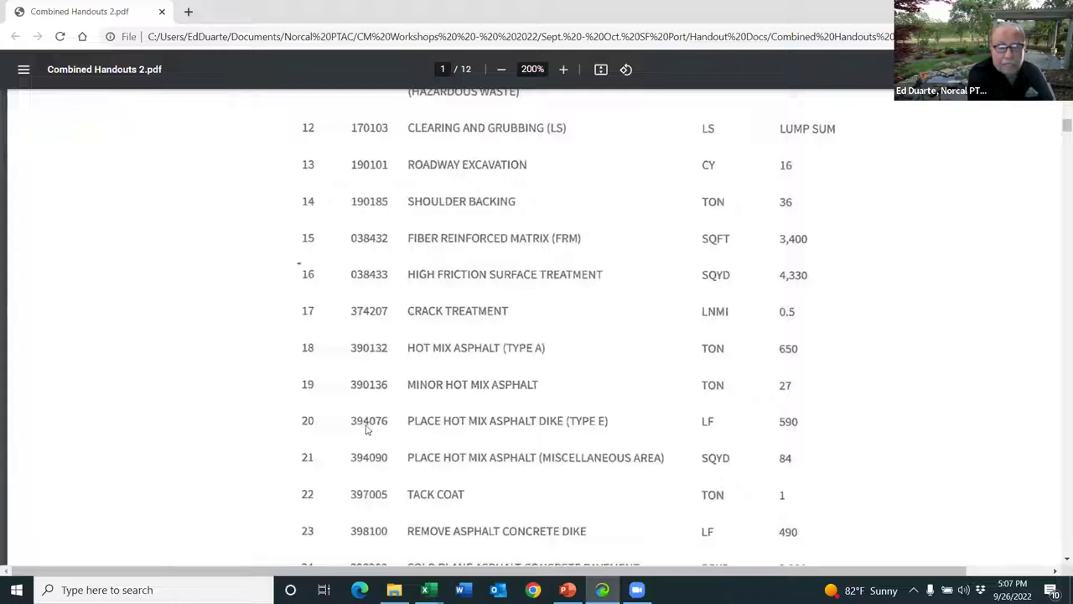
scroll(367, 451, down, 2)
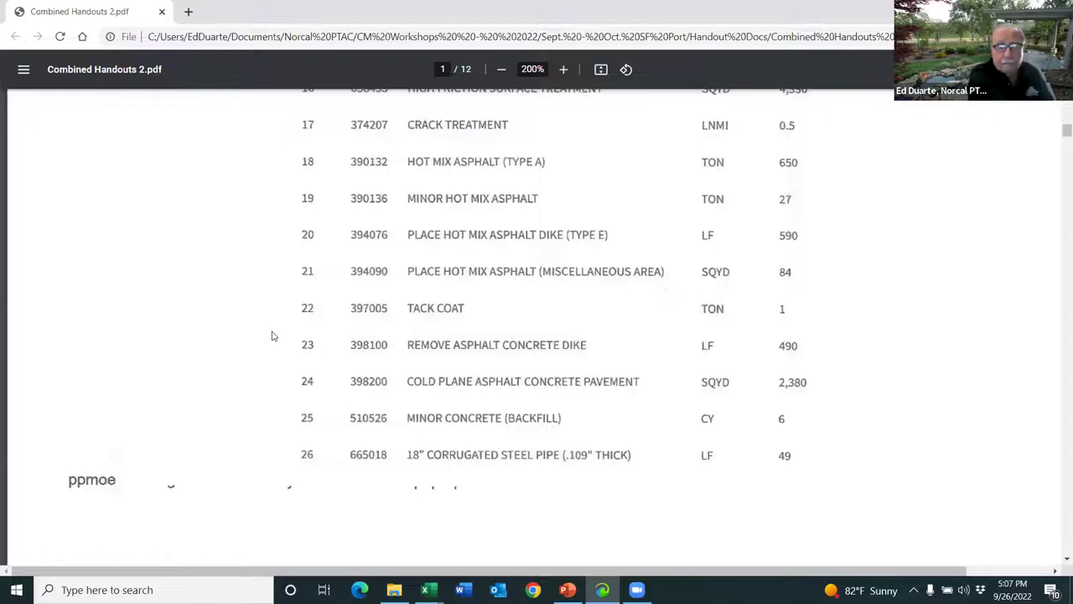
scroll(444, 237, up, 5)
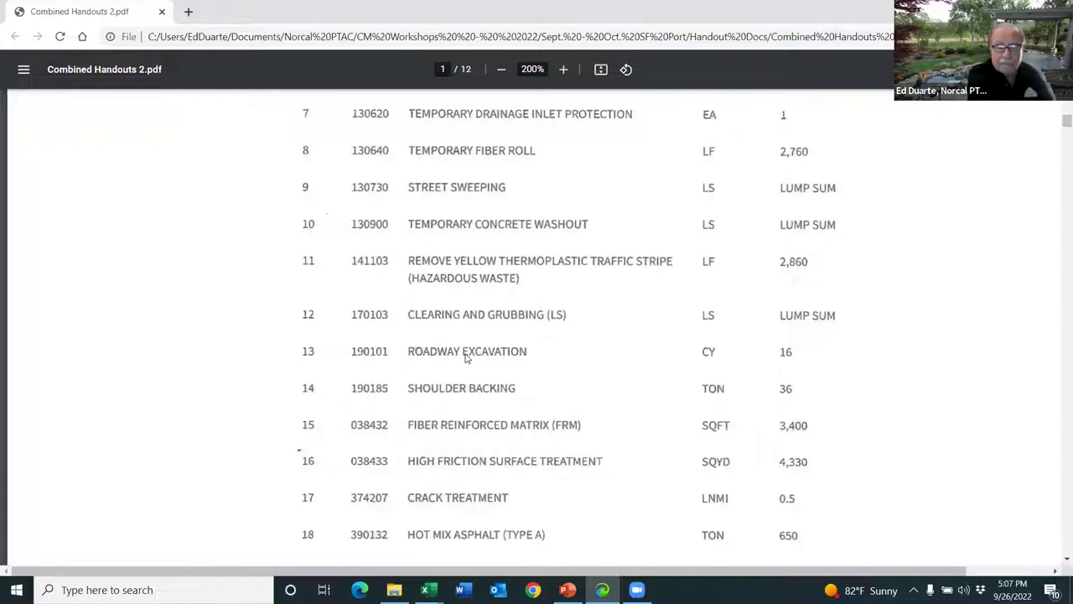
scroll(467, 357, down, 7)
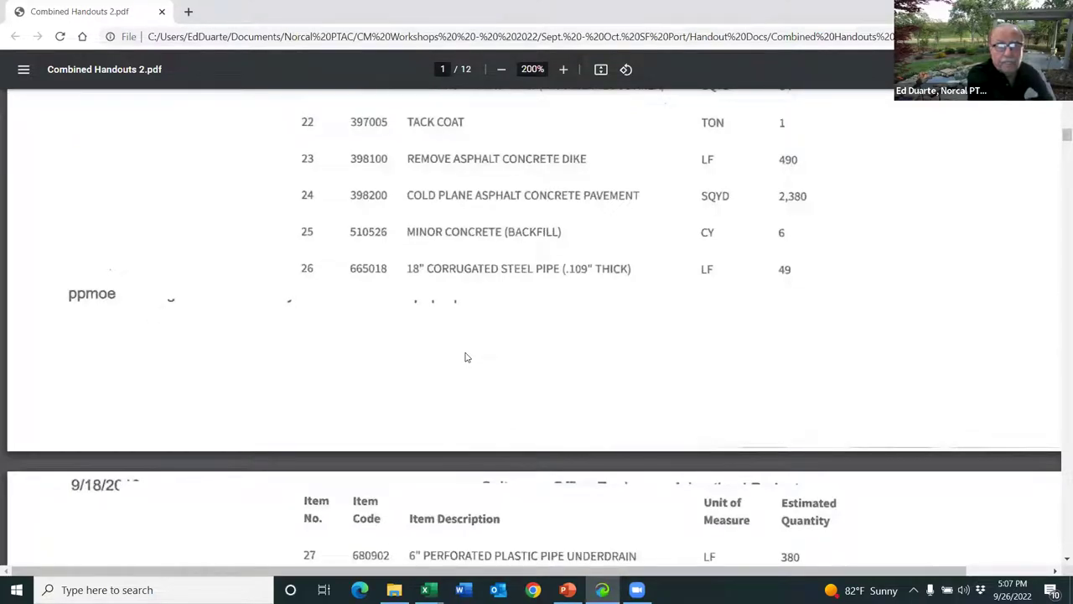
scroll(467, 357, down, 4)
scroll(467, 357, up, 5)
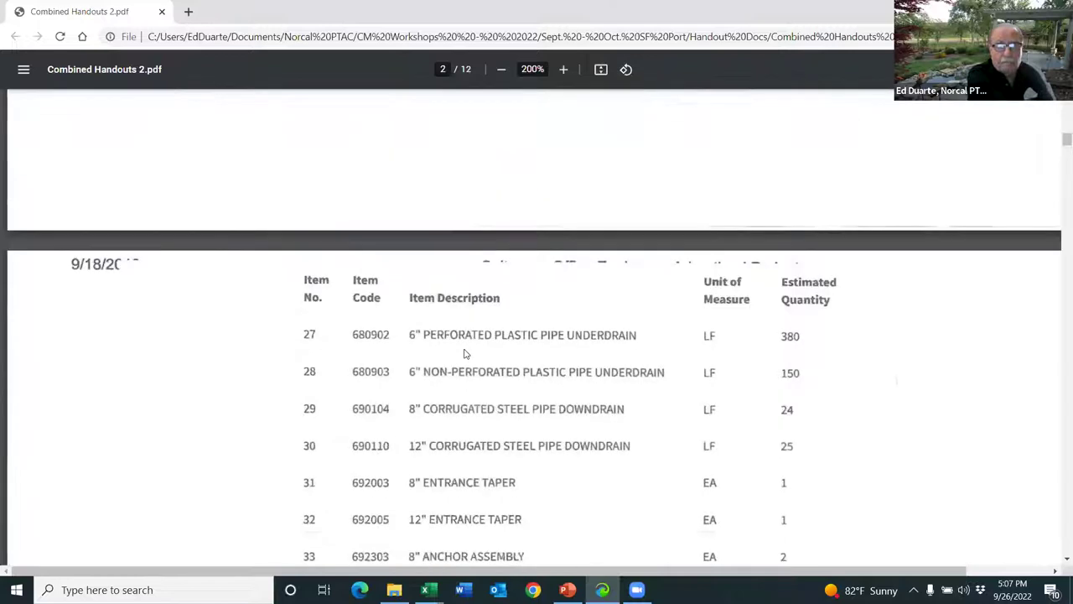
scroll(470, 345, up, 1)
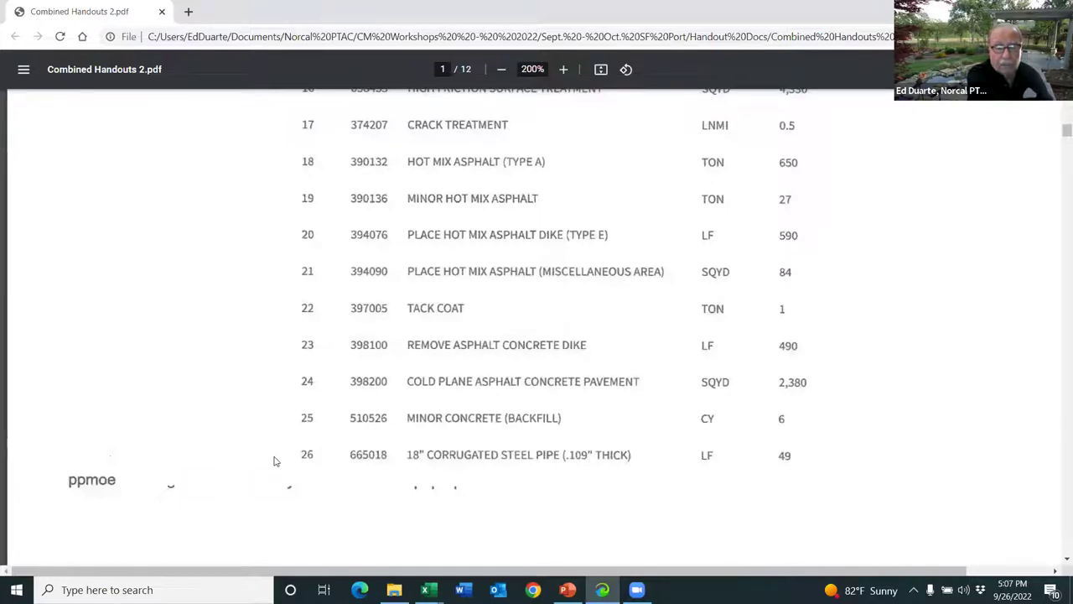
- Review the page 2 bid items starting at item 27, including their units of measure and estimated quantities
scroll(274, 461, down, 5)
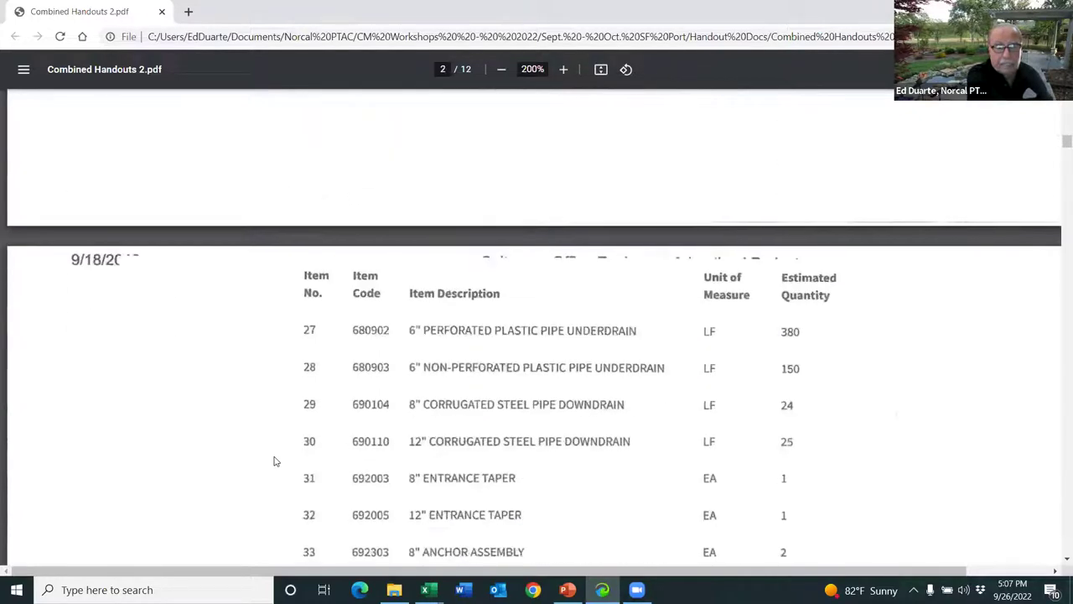
scroll(274, 458, down, 2)
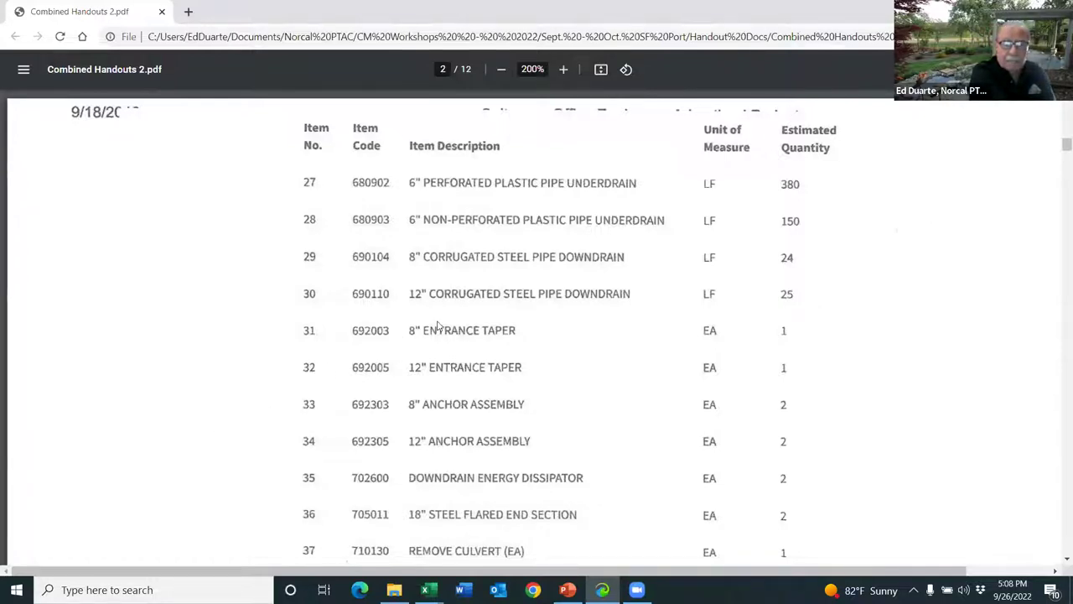
scroll(436, 328, up, 2)
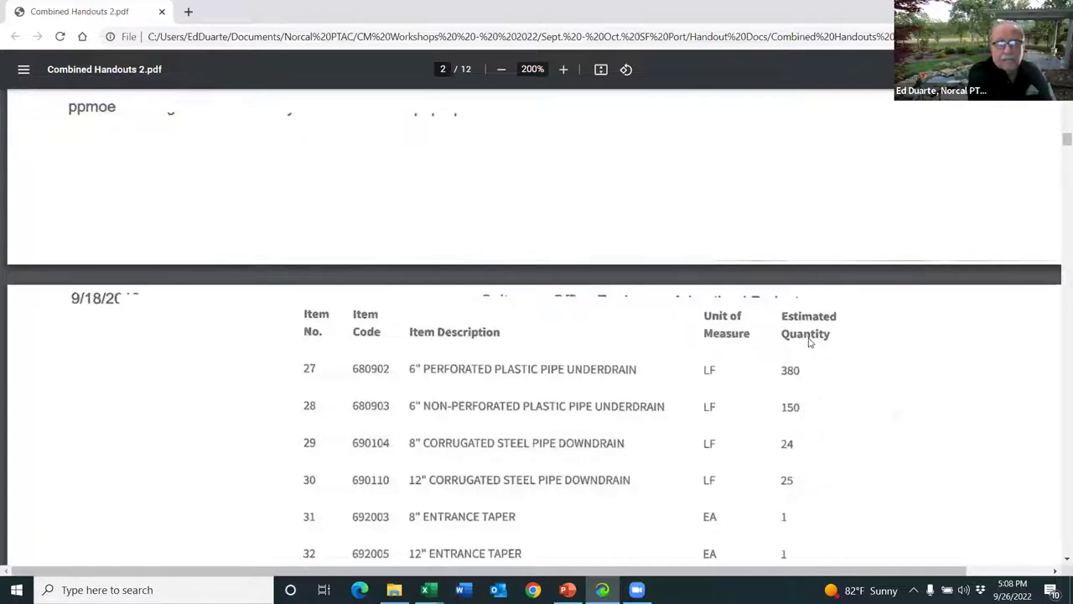
scroll(799, 340, down, 3)
scroll(799, 340, down, 15)
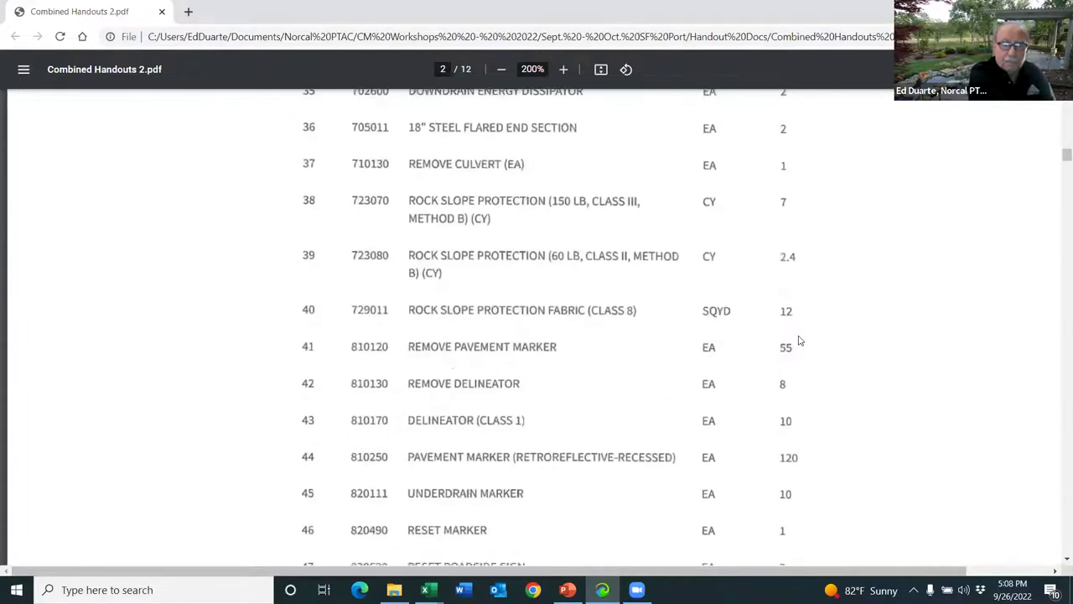
scroll(799, 340, down, 2)
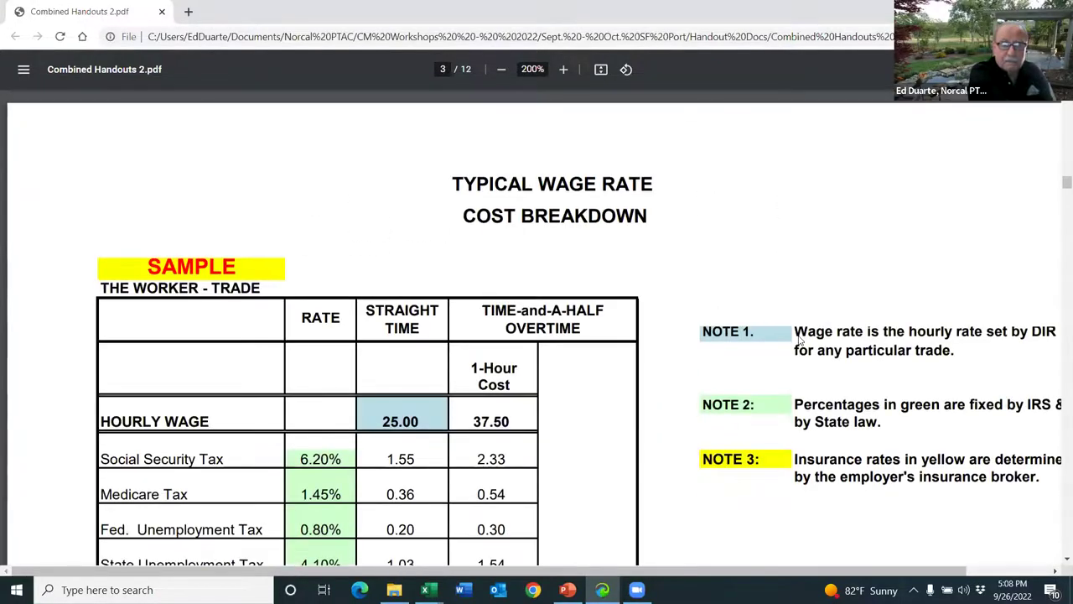
- Go back to the closing bid items on page 2, from rock slope protection fabric to mobilization
scroll(799, 340, up, 5)
scroll(799, 340, down, 2)
scroll(799, 339, up, 9)
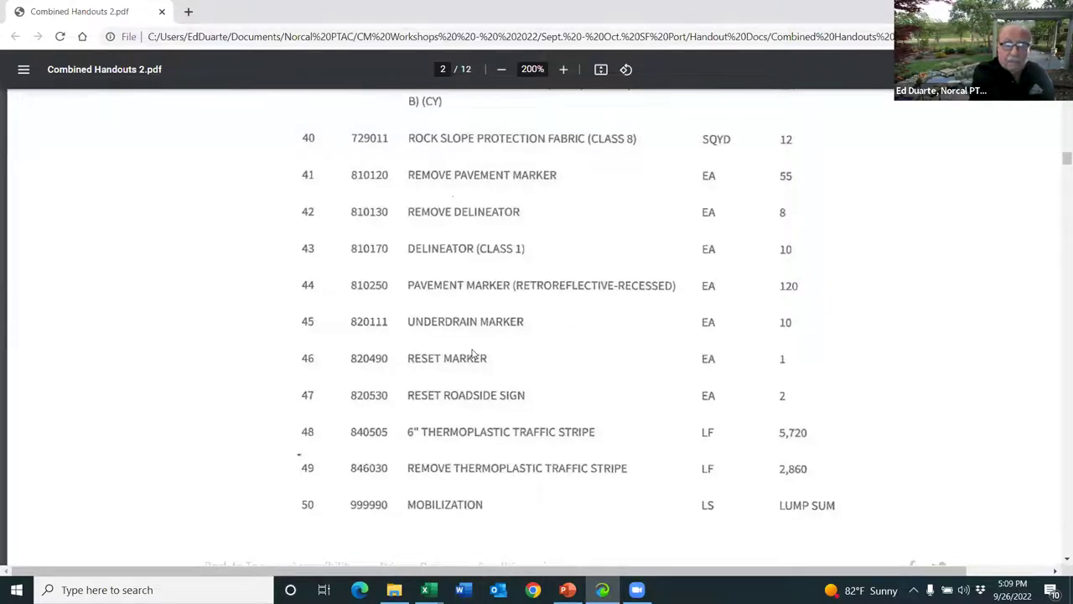
scroll(472, 354, down, 2)
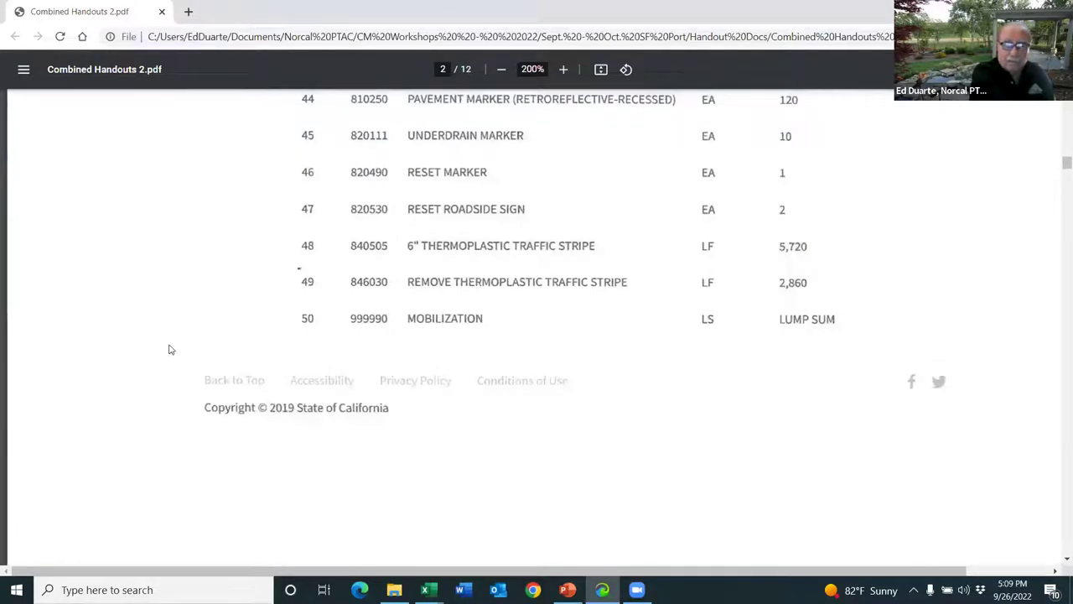
- Go to the Typical Wage Rate Cost Breakdown on page 3 and examine the sample table's headings, hourly wage and color-coded notes
scroll(169, 349, down, 8)
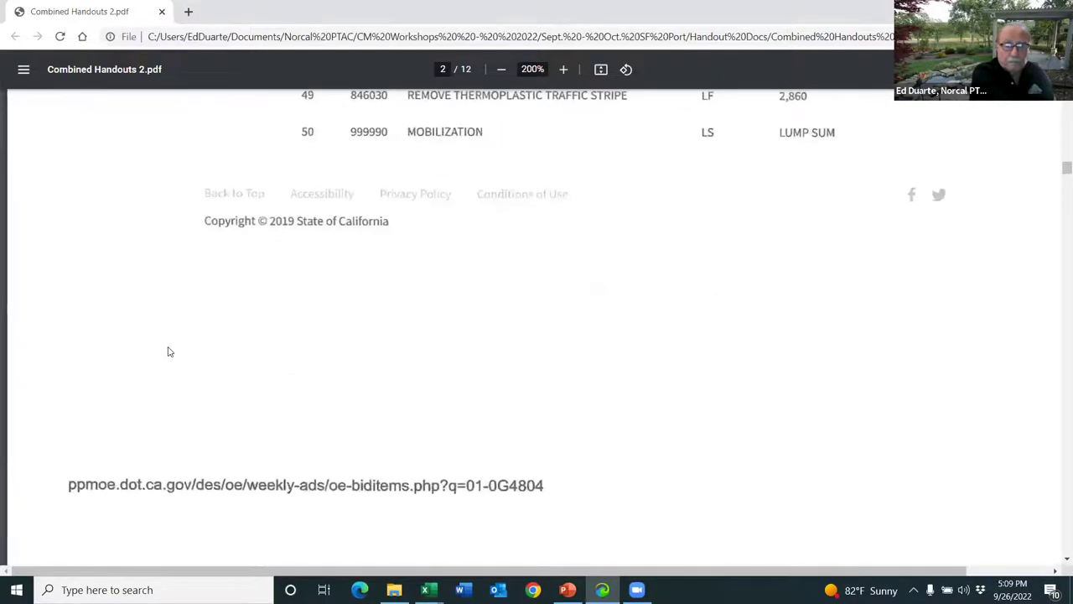
scroll(169, 351, down, 1)
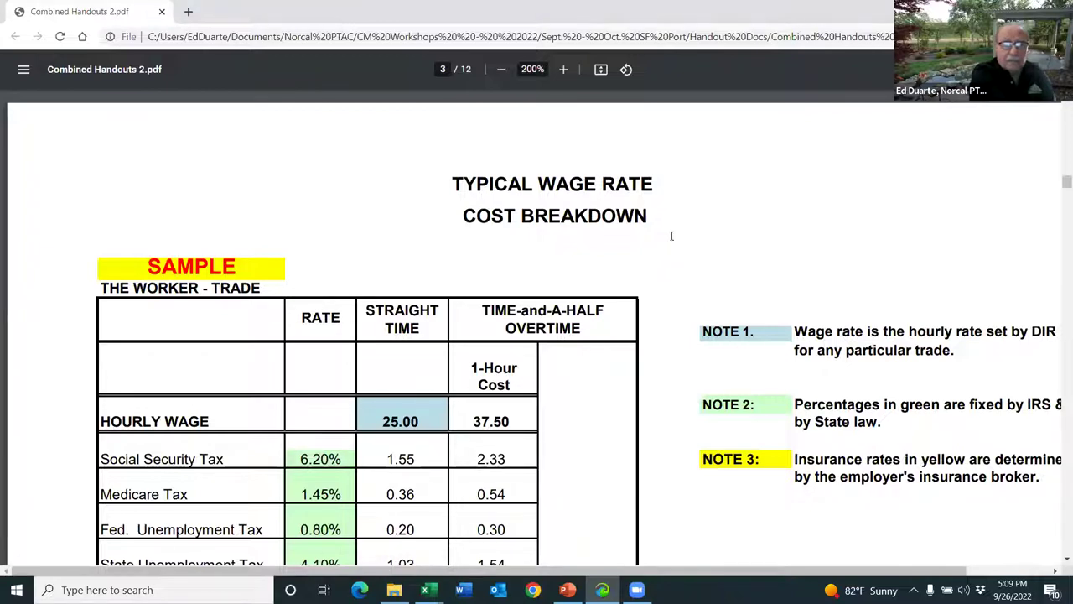
scroll(672, 236, down, 2)
scroll(670, 234, up, 4)
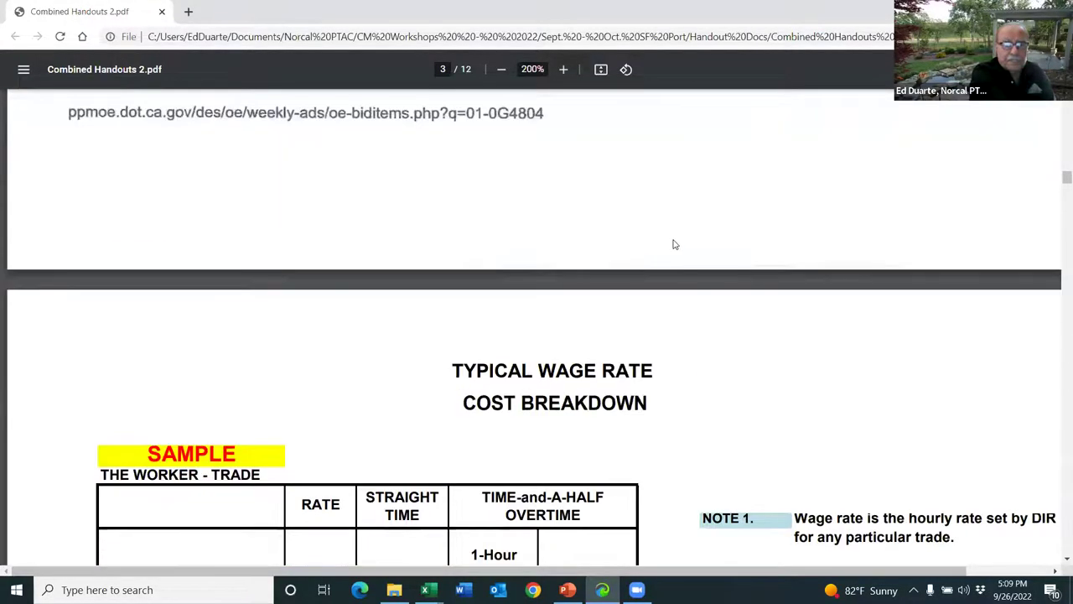
scroll(675, 244, down, 2)
scroll(676, 245, down, 1)
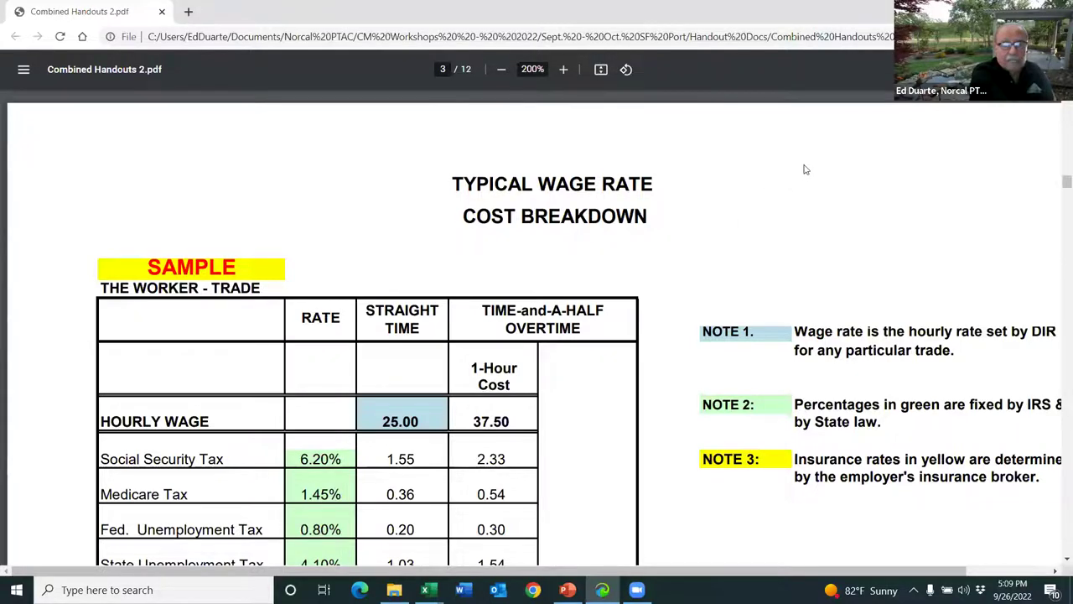
scroll(775, 186, down, 1)
scroll(776, 187, down, 3)
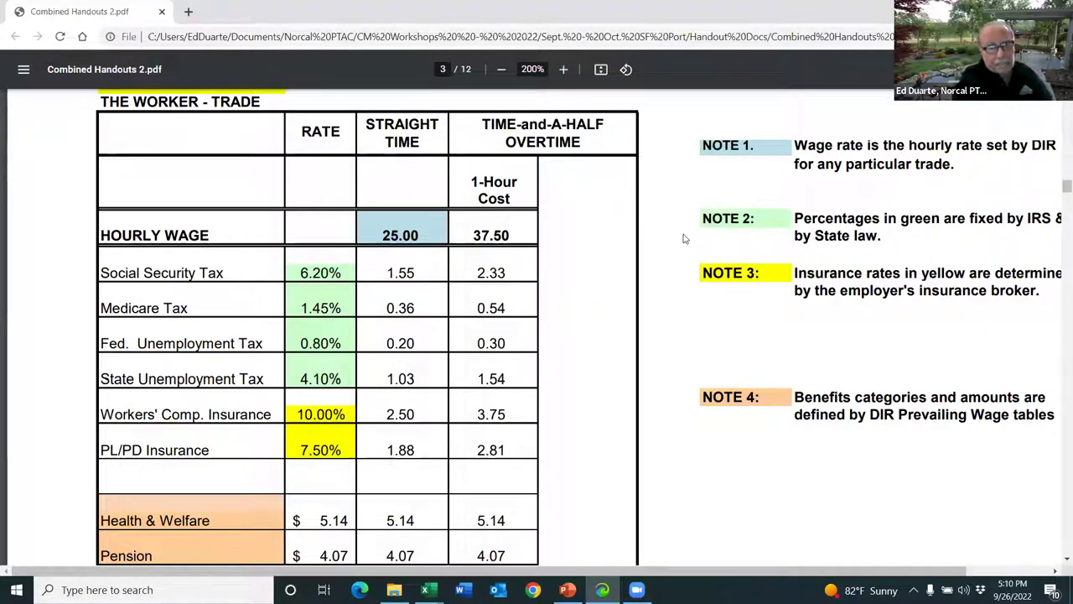
scroll(681, 246, up, 4)
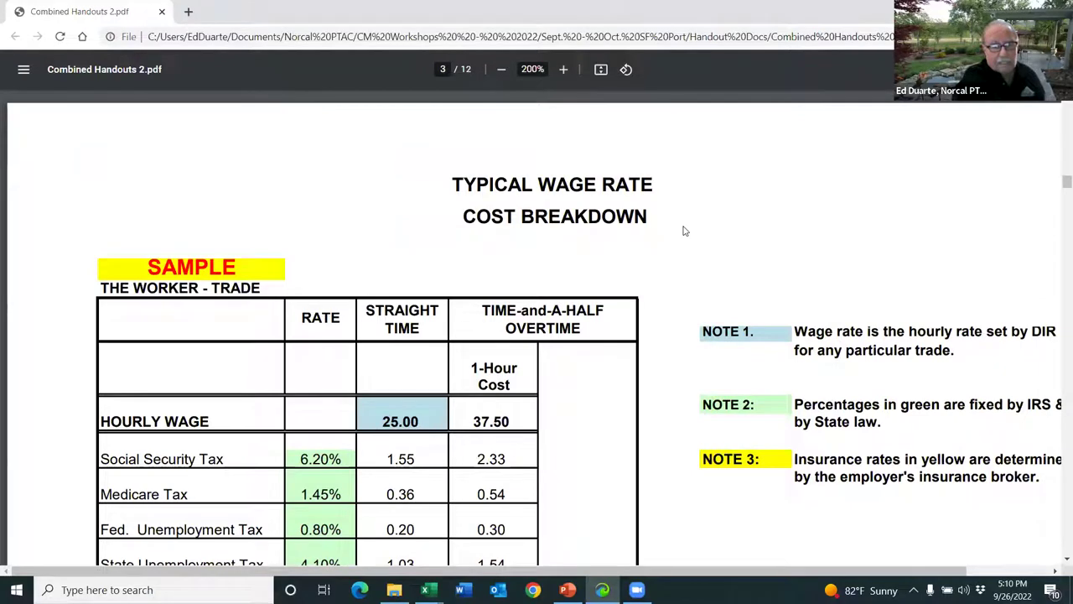
- Examine the tax and insurance rates, temporarily selecting the Workers' Comp. and PL/PD Insurance figures to point them out
scroll(683, 231, down, 4)
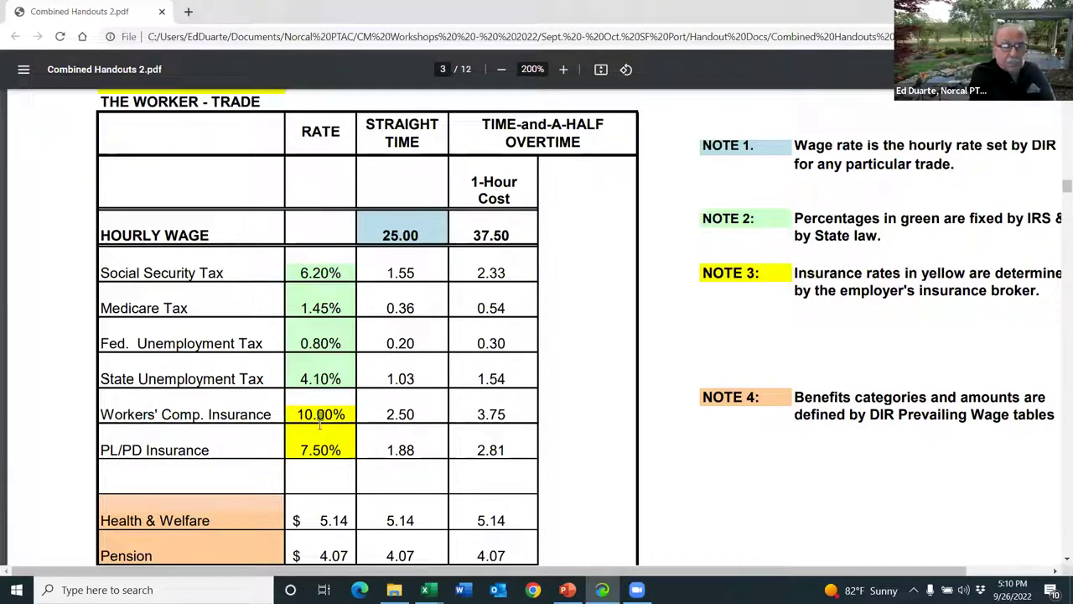
drag(299, 414, 377, 442)
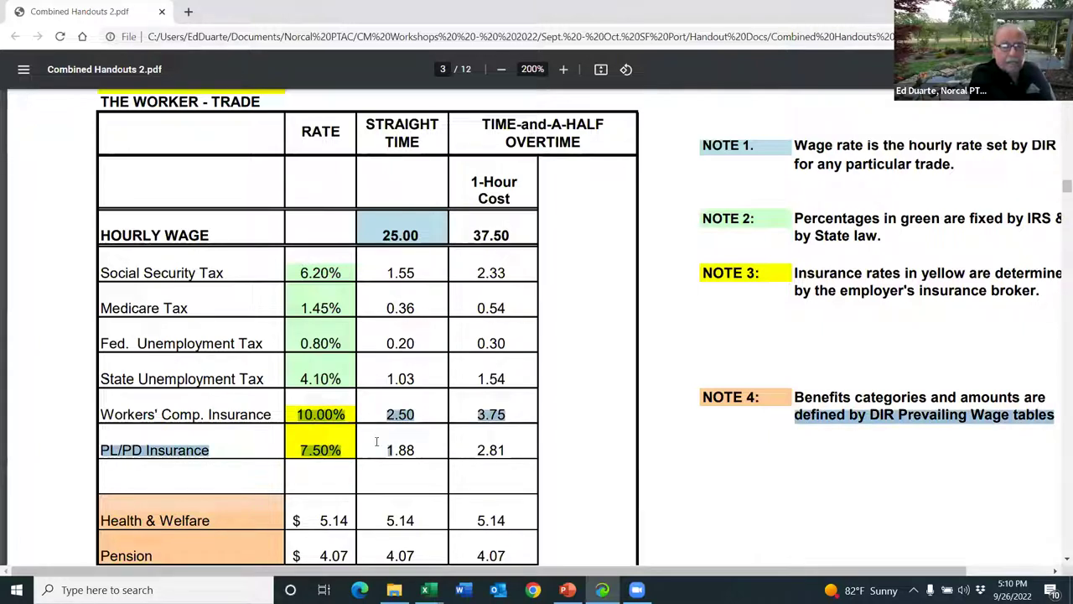
click(578, 289)
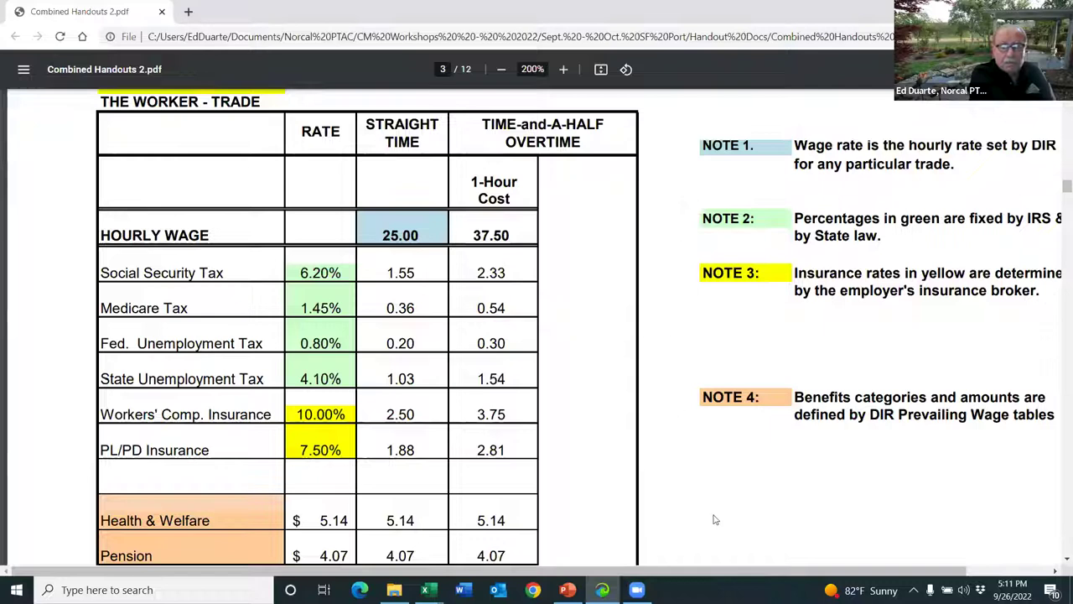
- Read the full text of the side notes and check the benefit rows down to the total cost per hour with burden
drag(891, 569, 970, 573)
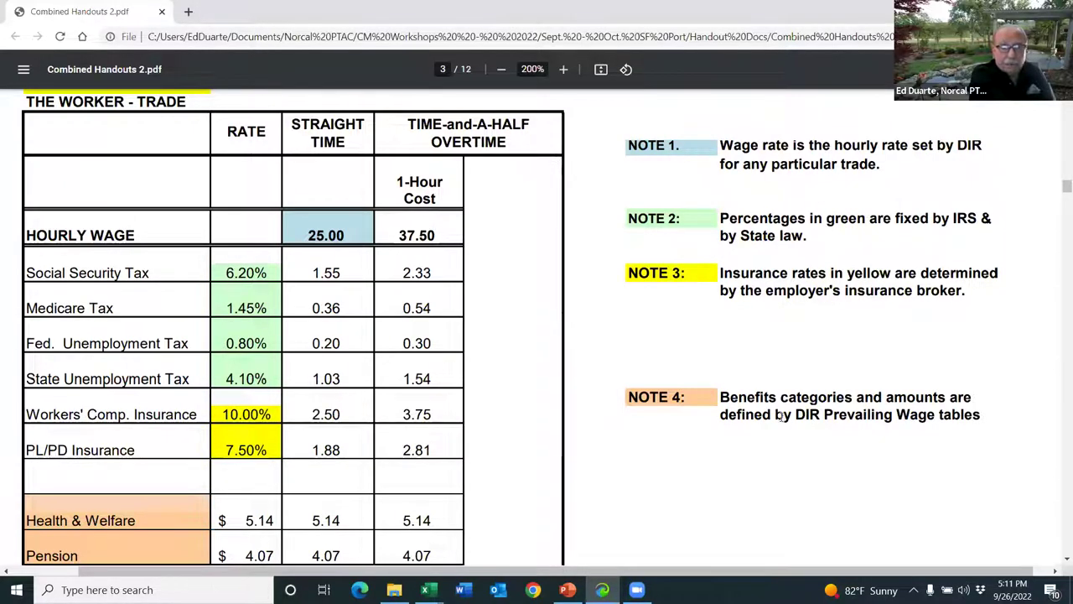
scroll(743, 417, down, 1)
scroll(743, 417, down, 2)
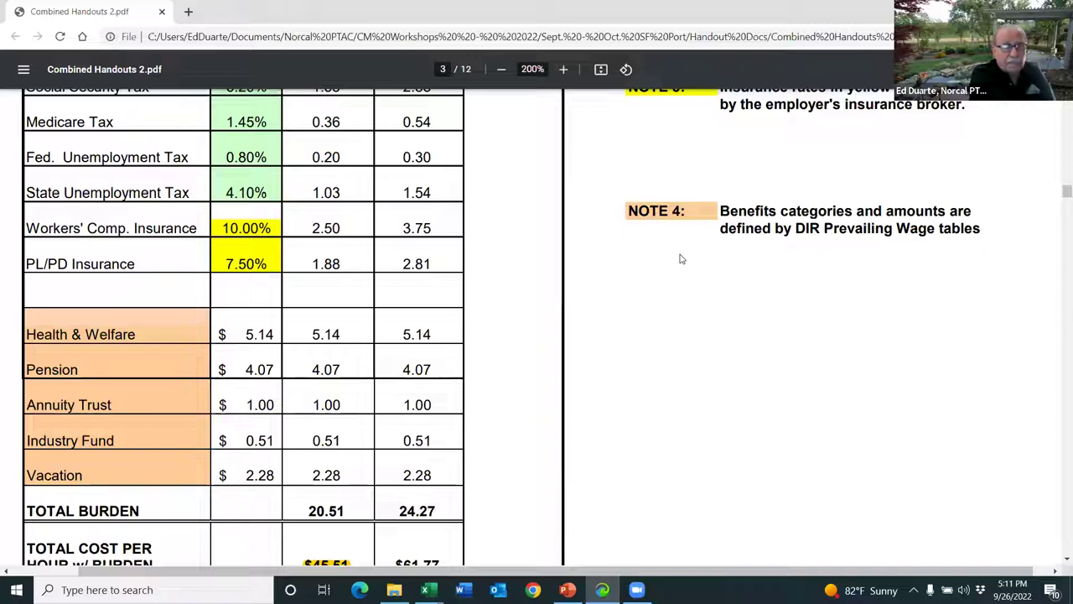
scroll(680, 259, down, 2)
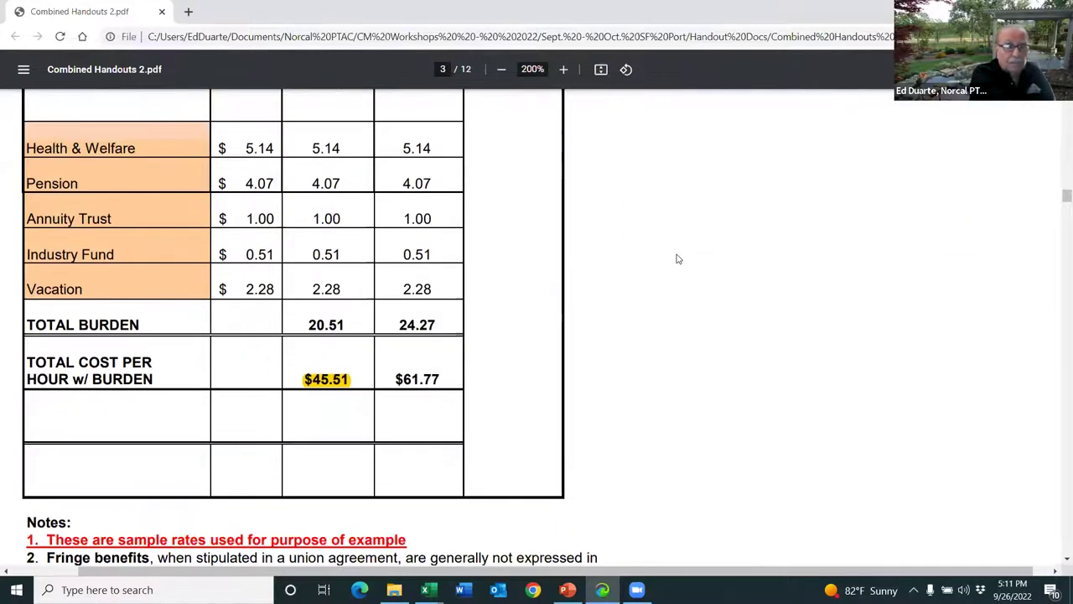
scroll(679, 259, up, 4)
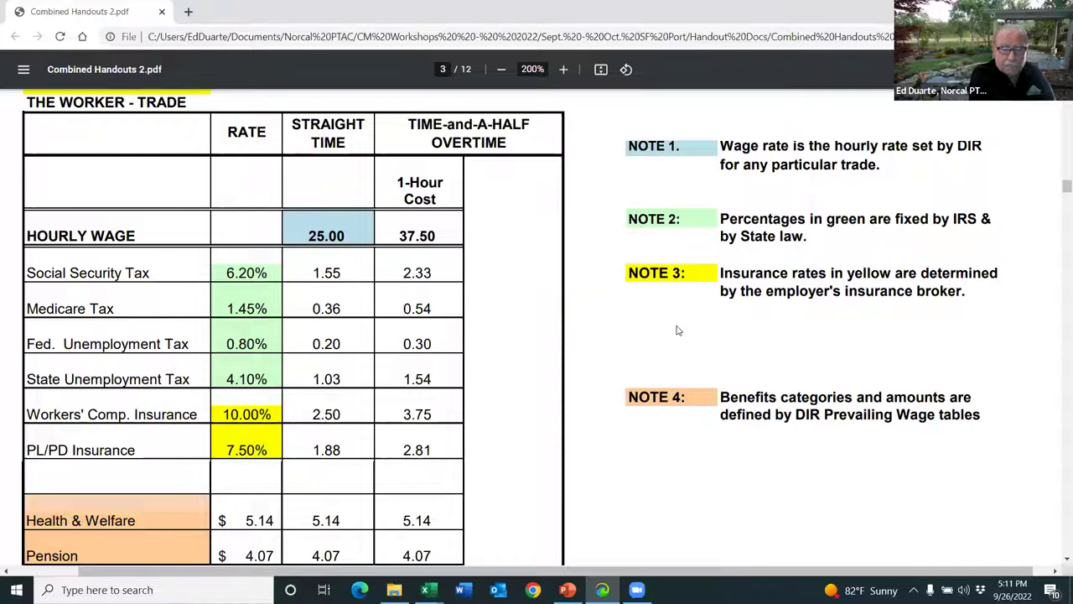
- Revisit the top of the wage rate breakdown and read the five numbered notes below the table
scroll(659, 332, up, 5)
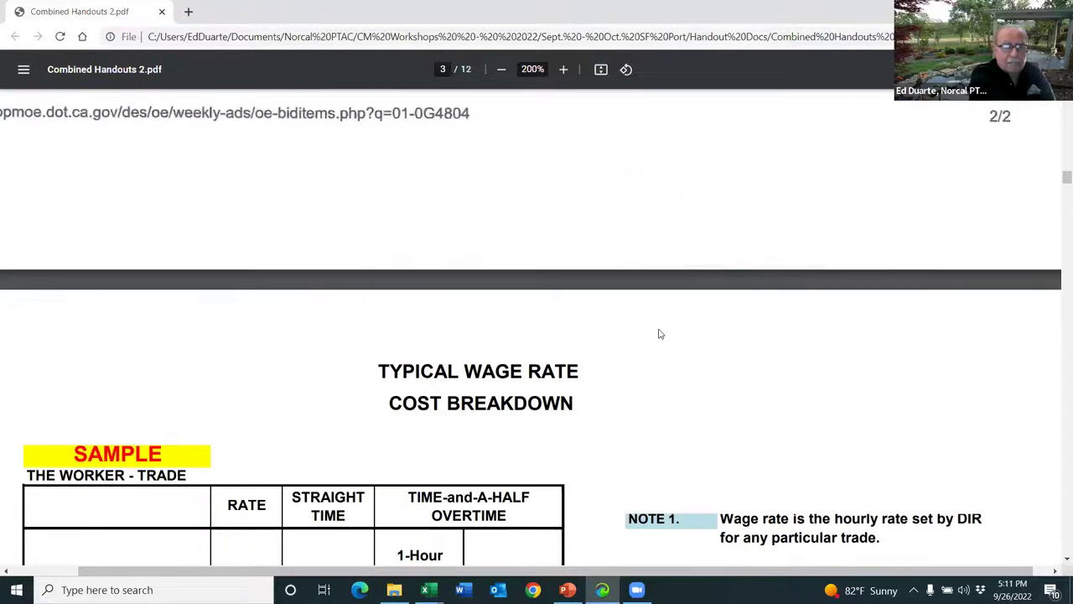
scroll(660, 336, down, 3)
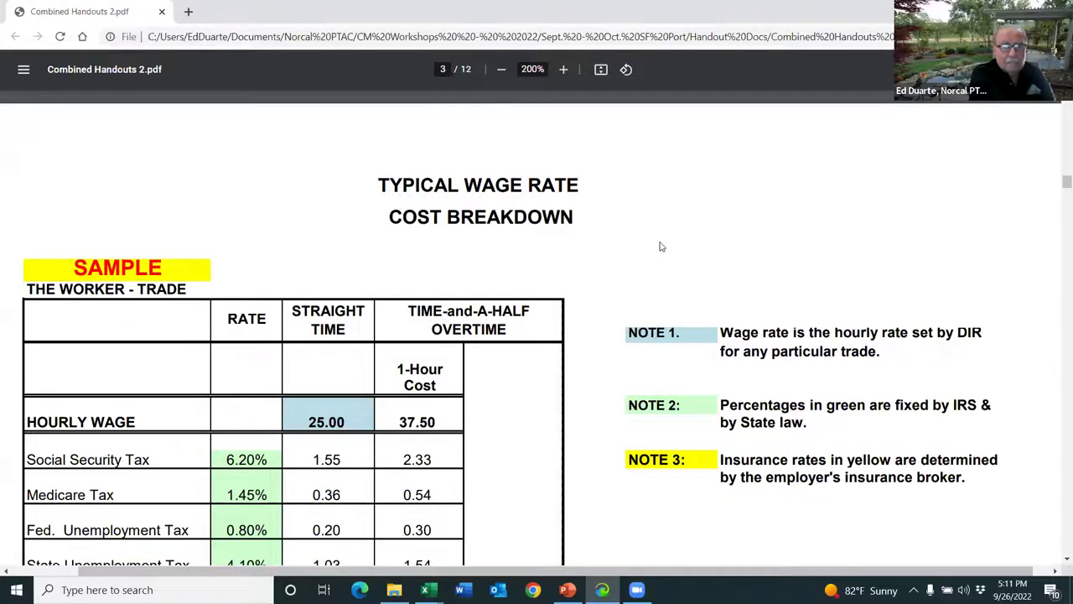
scroll(660, 246, down, 15)
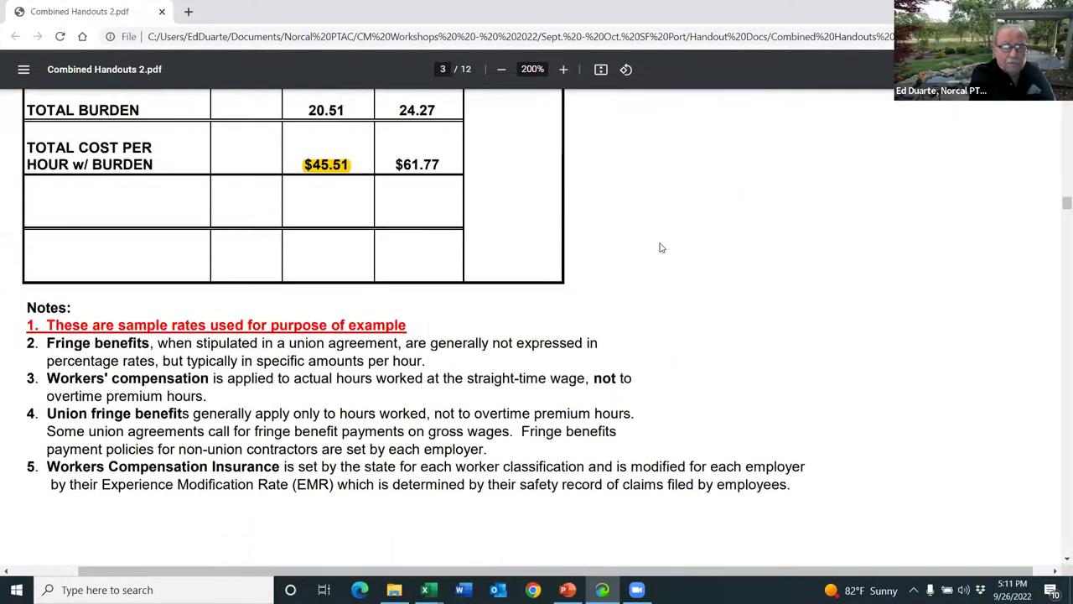
- Go to the Laborer prevailing wage breakdown on page 4 and examine its straight-time wage, tax, insurance and benefit rows
scroll(662, 248, down, 6)
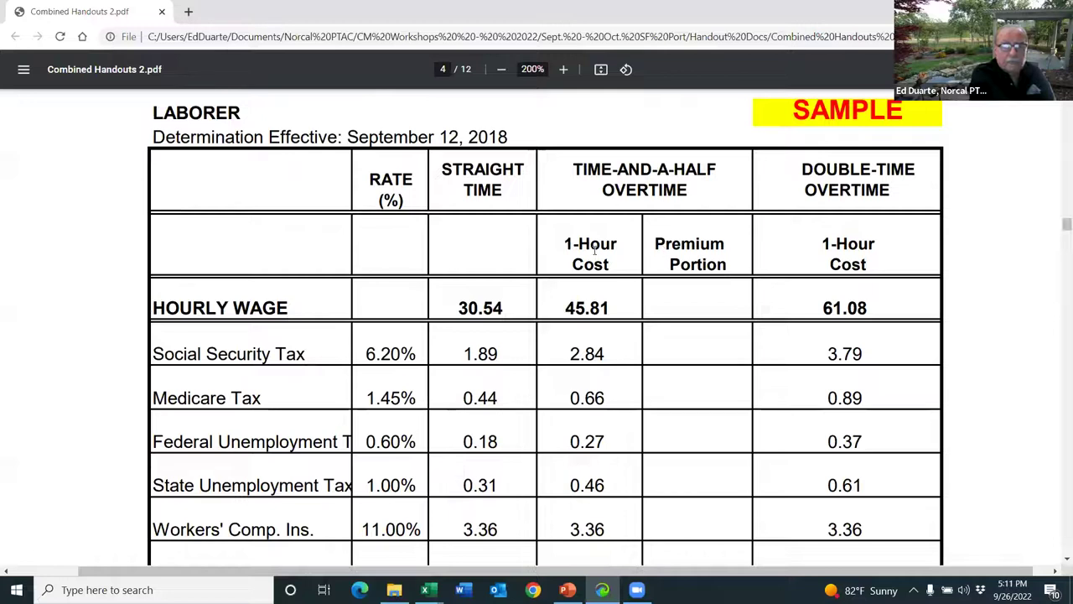
click(502, 70)
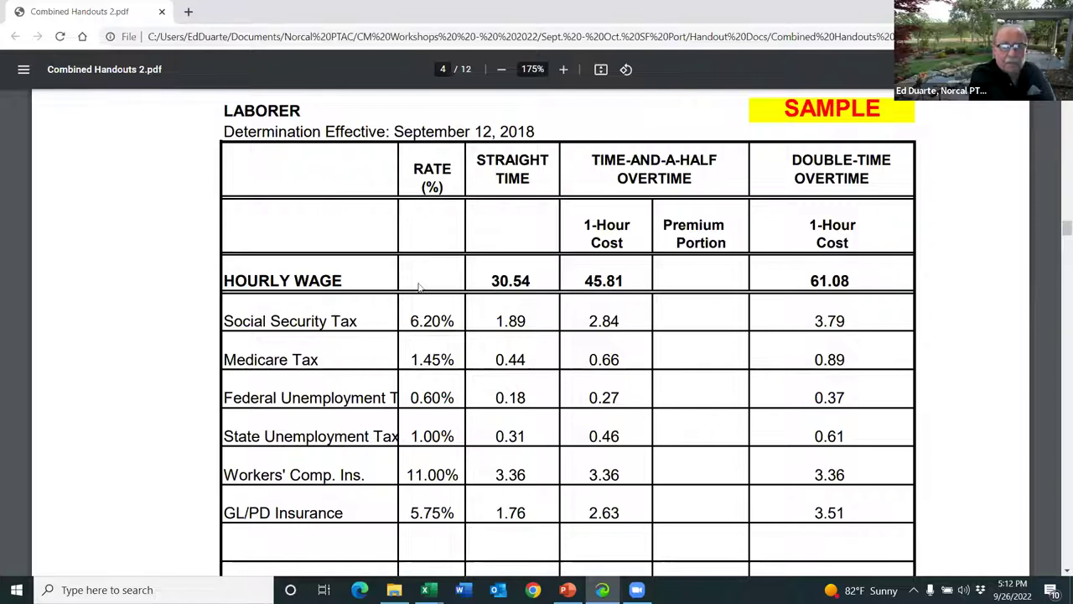
drag(491, 281, 534, 282)
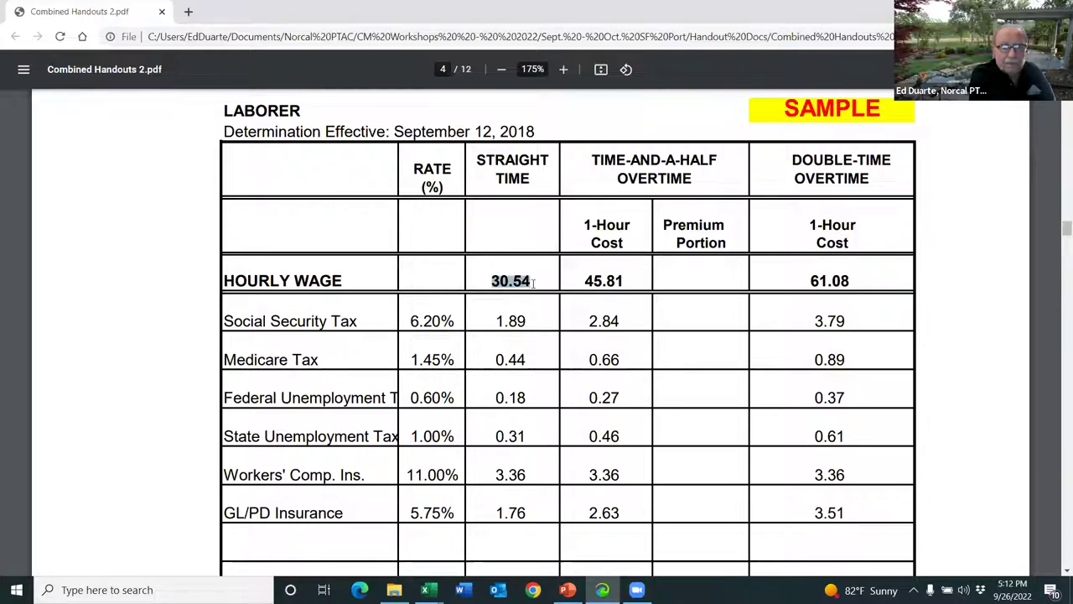
scroll(201, 411, down, 3)
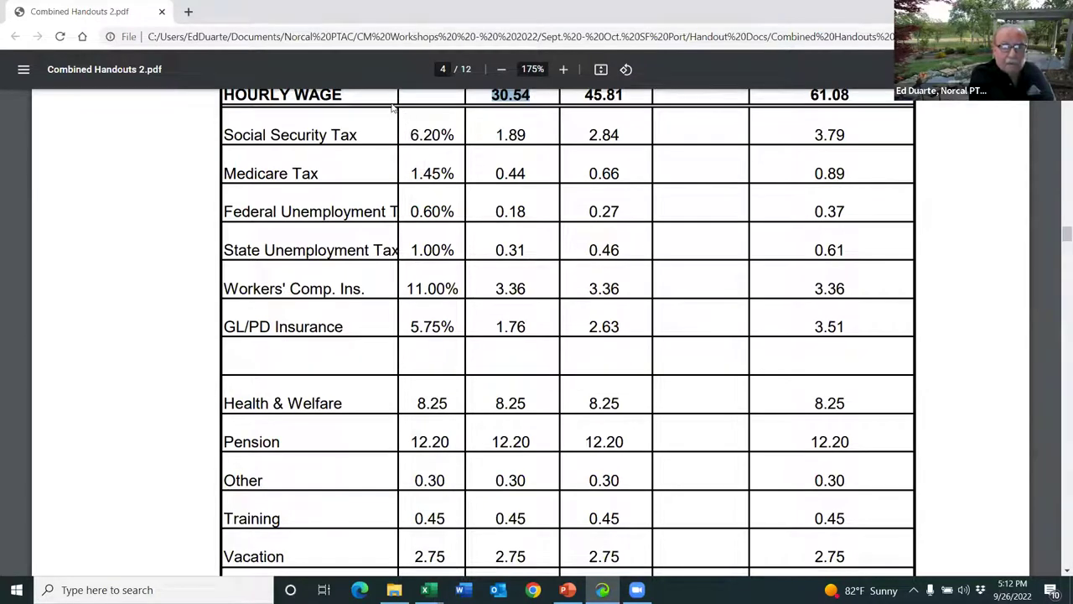
click(400, 112)
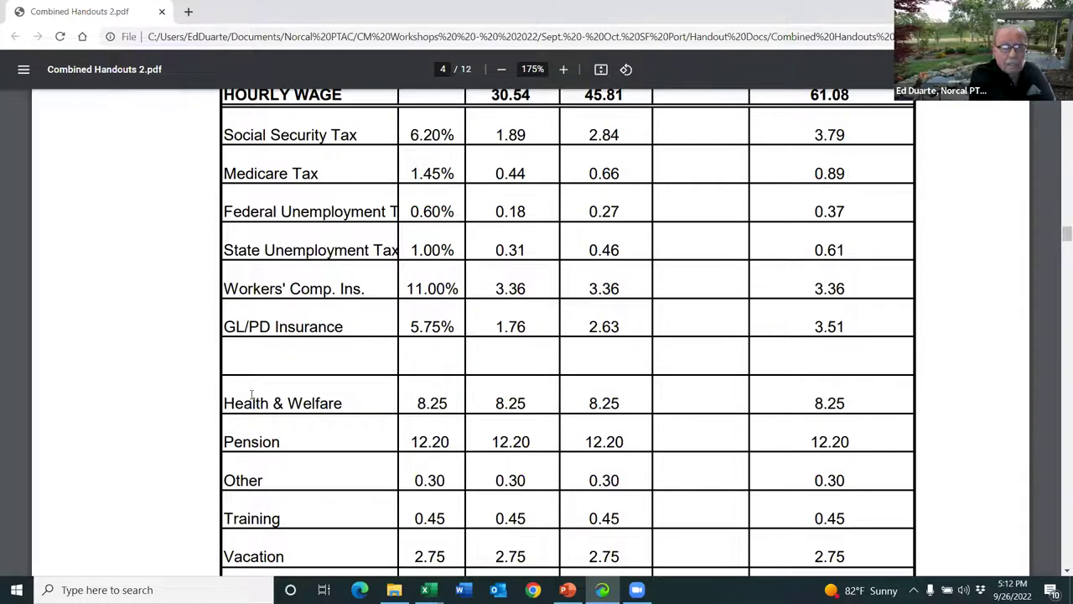
scroll(250, 394, down, 3)
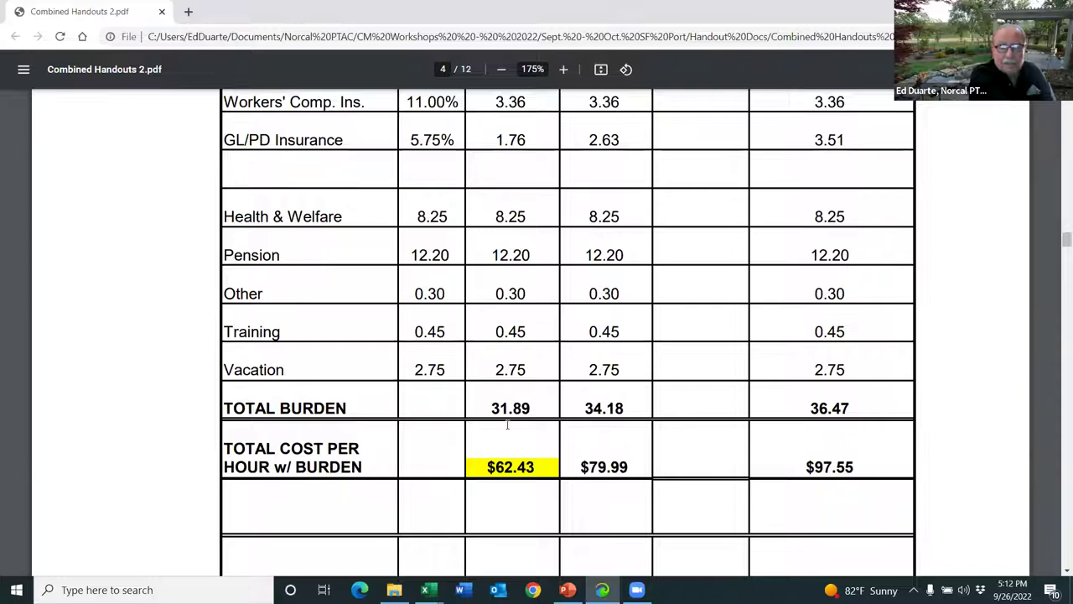
- Compare the Laborer's straight-time hourly wage with the total cost per hour with burden, temporarily selecting the total to point it out
scroll(401, 331, up, 2)
scroll(409, 326, up, 4)
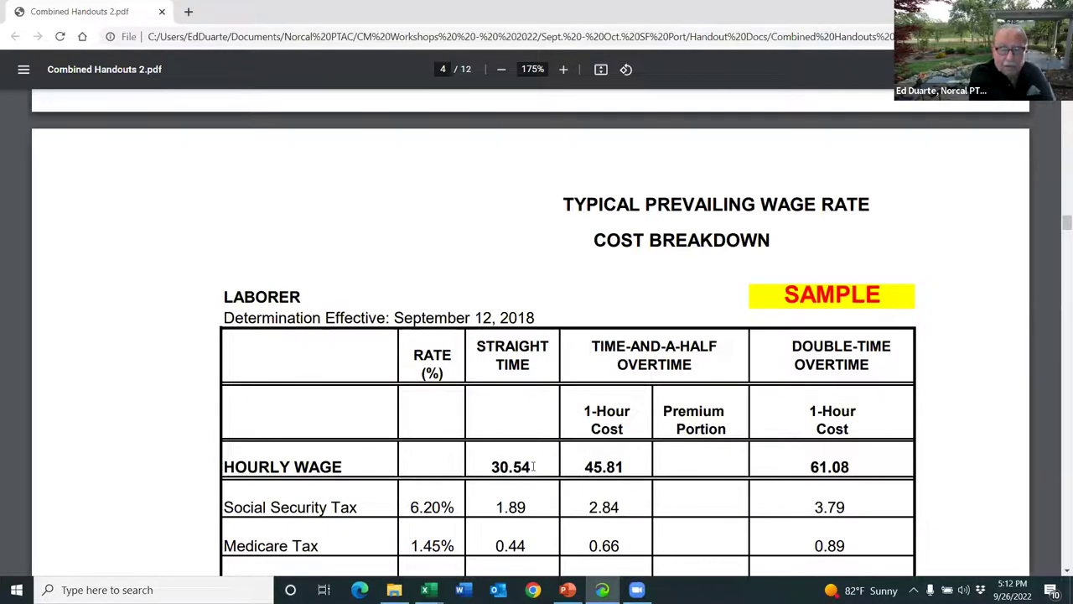
scroll(533, 395, down, 7)
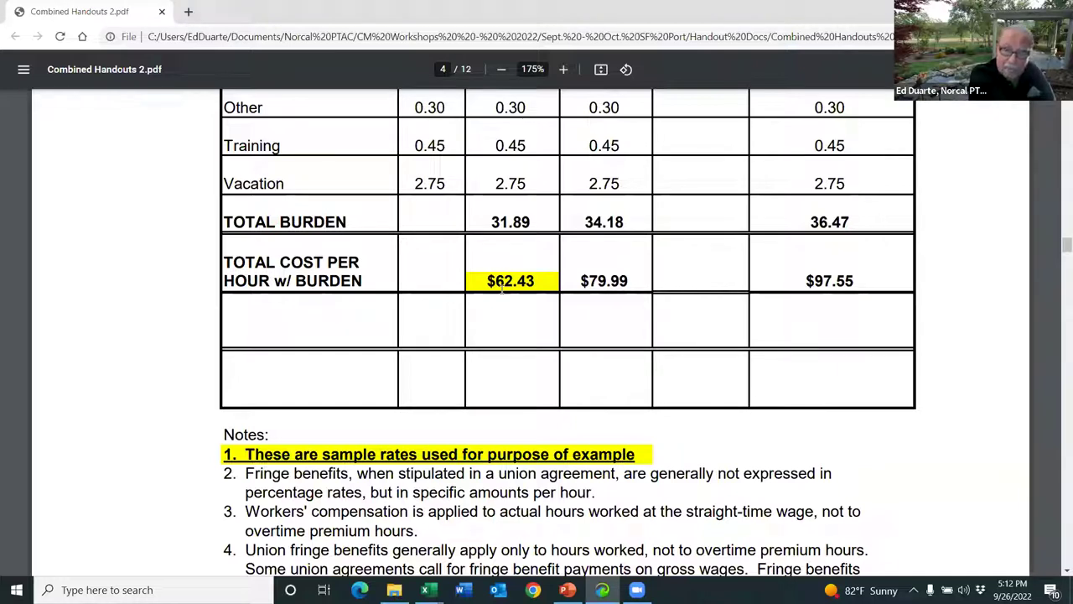
drag(480, 283, 546, 287)
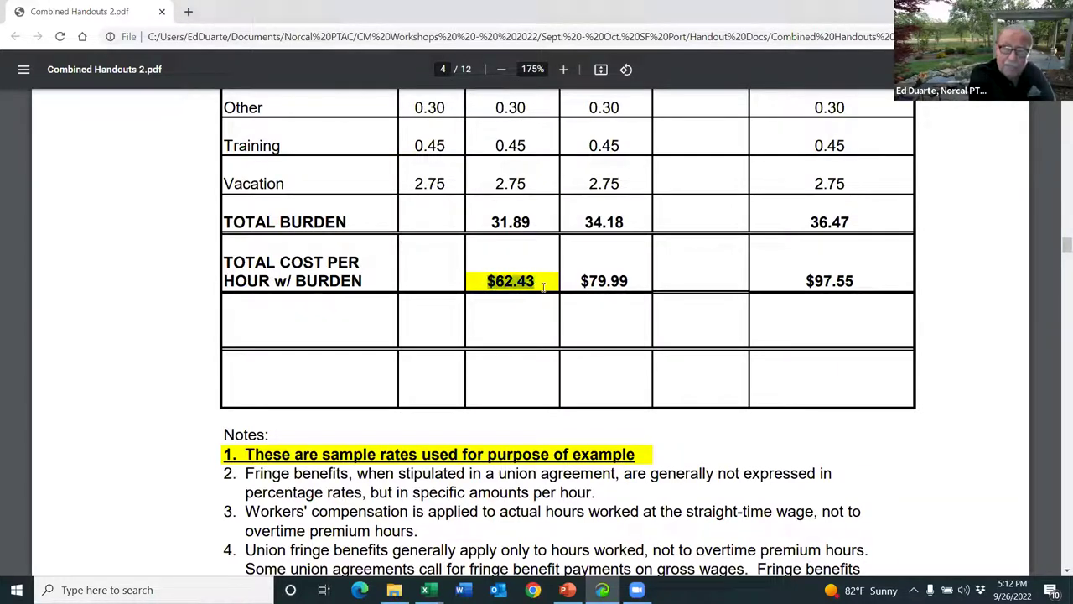
click(508, 335)
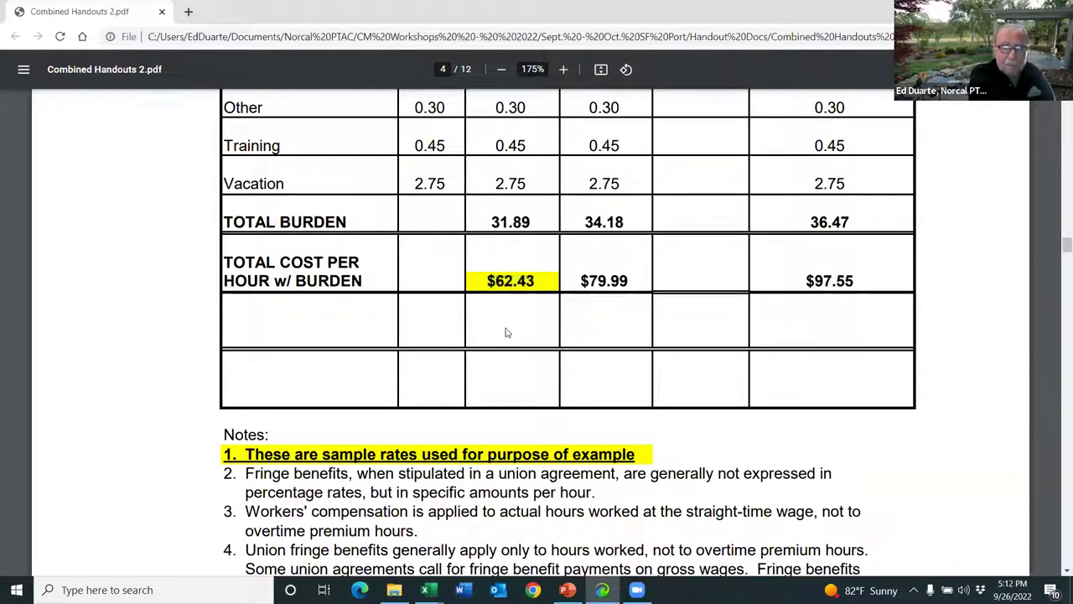
- Review the Laborer table again from the wage and overtime columns through the benefit rows to the total cost per hour
scroll(188, 327, up, 6)
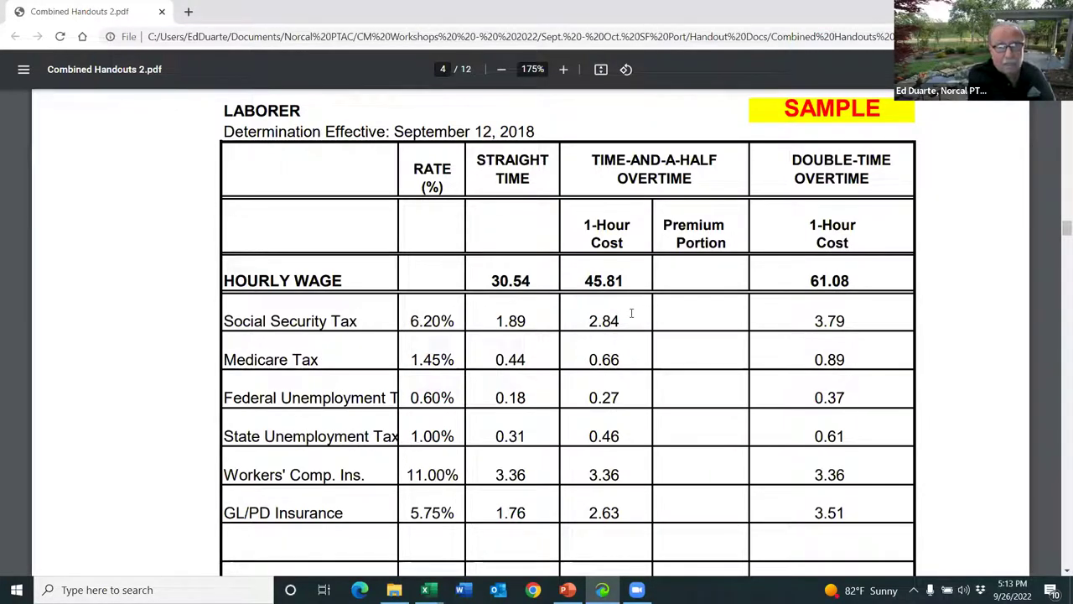
scroll(444, 378, down, 5)
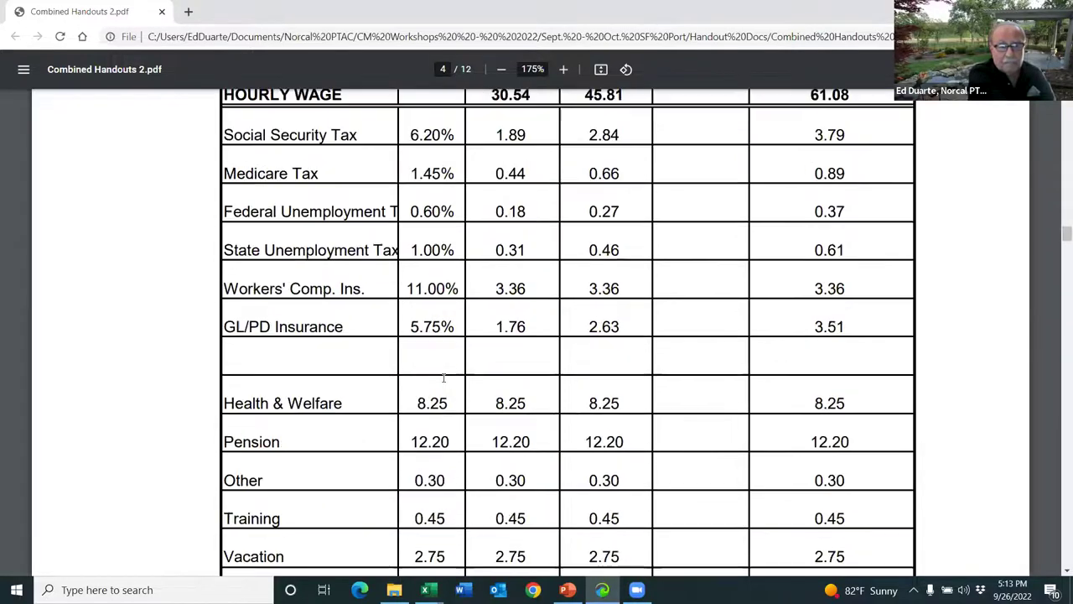
scroll(443, 379, down, 5)
scroll(477, 243, up, 3)
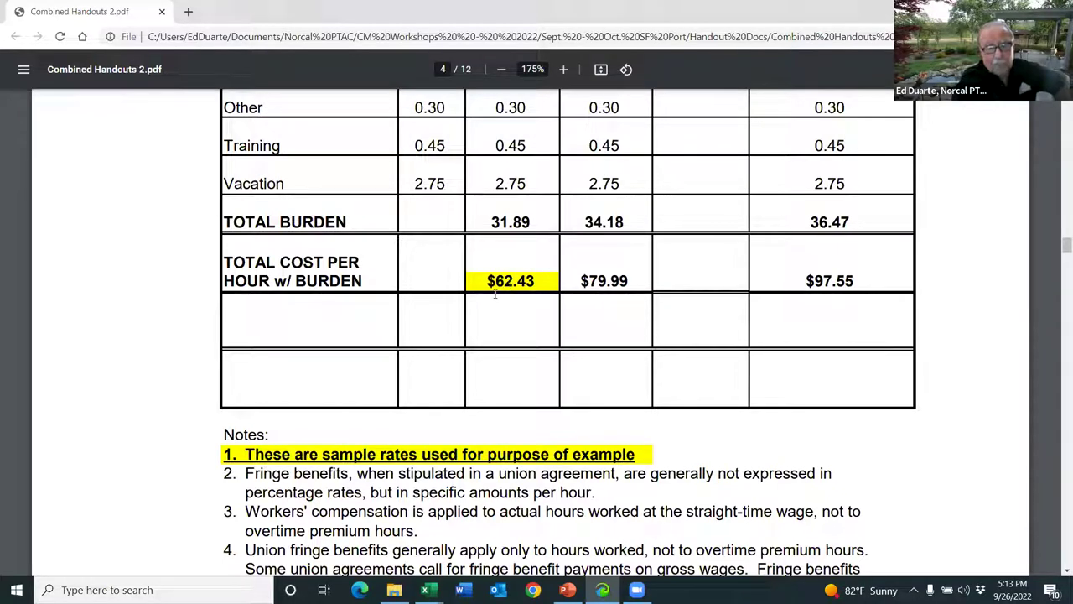
- Go to the Carpenter prevailing wage breakdown on page 5 and examine it from the hourly wage to the total cost with burden
scroll(484, 287, down, 2)
scroll(484, 287, down, 6)
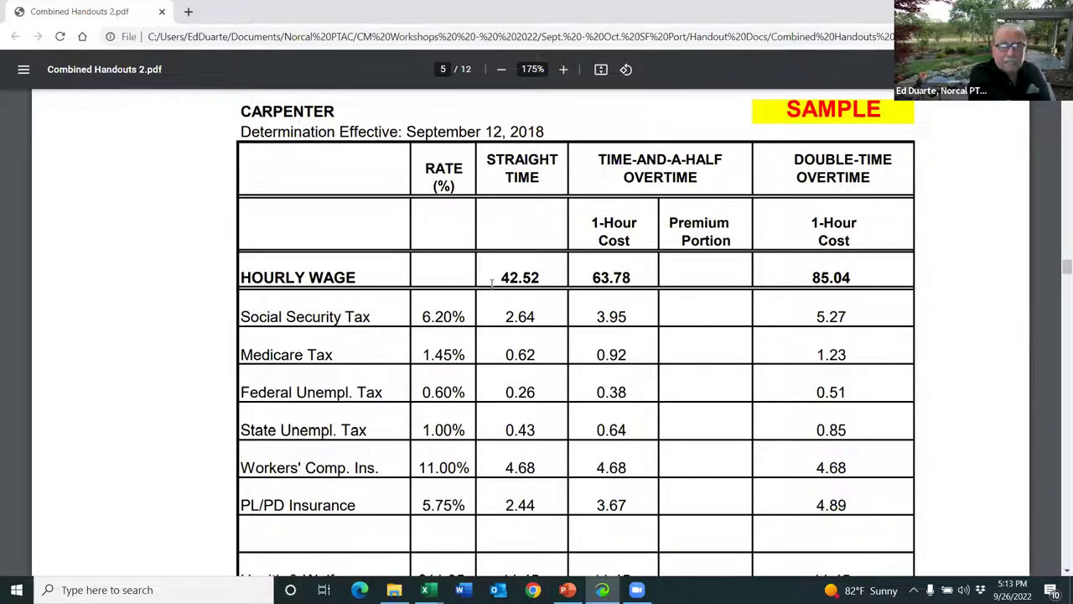
scroll(509, 282, down, 10)
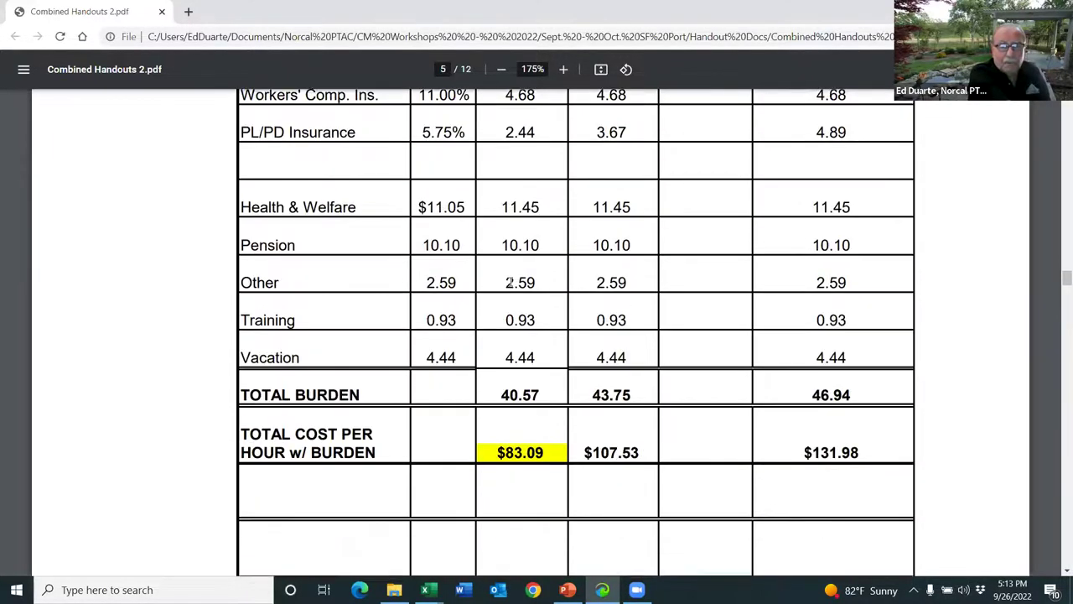
scroll(496, 243, up, 2)
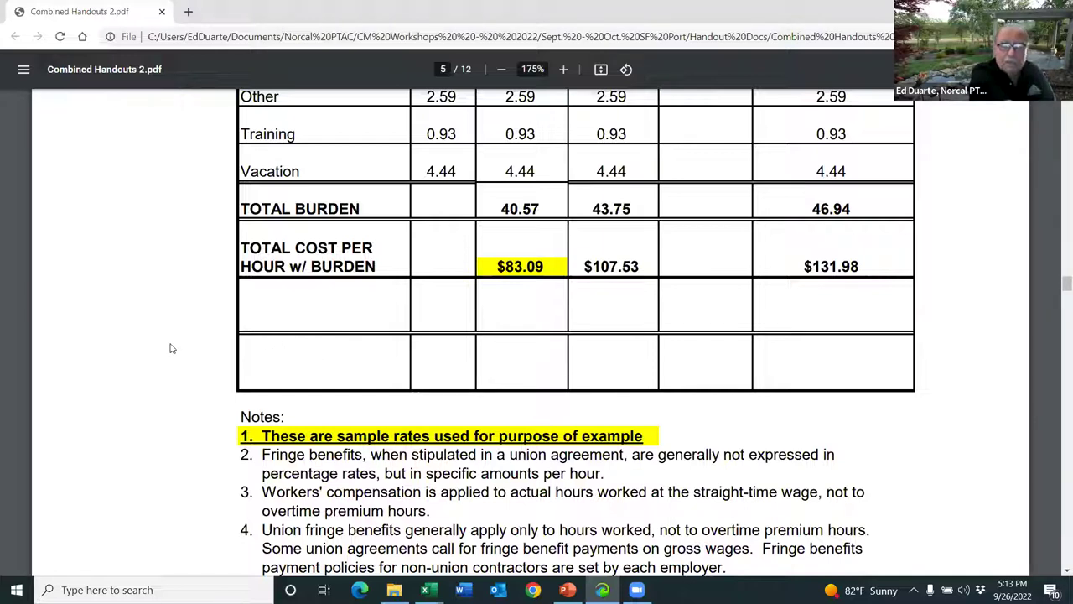
- Go to the Cement Mason breakdown on page 6 and examine its wage rows, total cost per hour and notes
scroll(171, 348, down, 10)
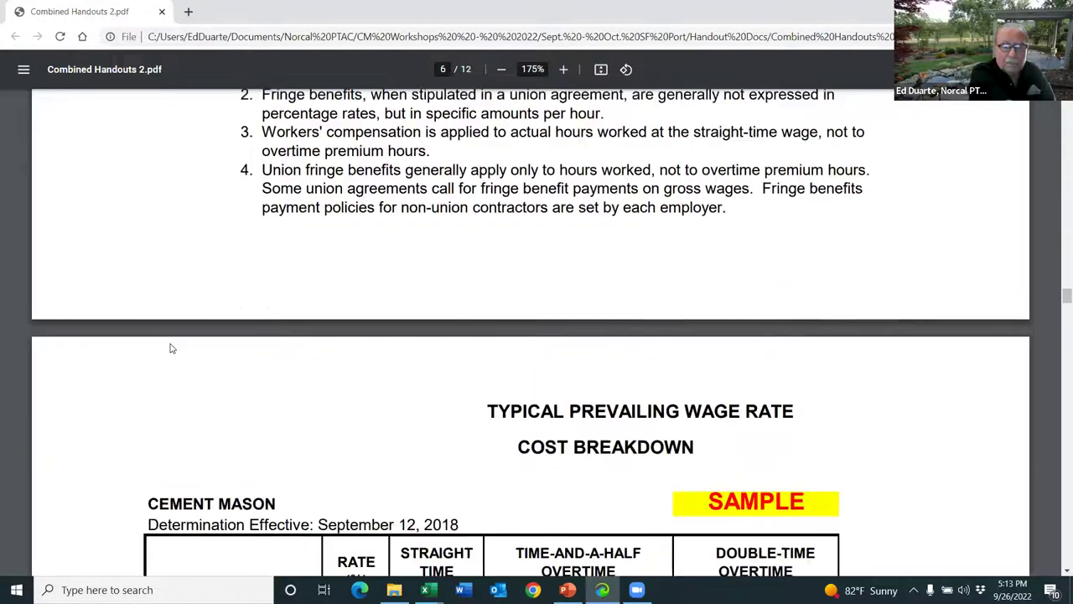
scroll(170, 348, down, 3)
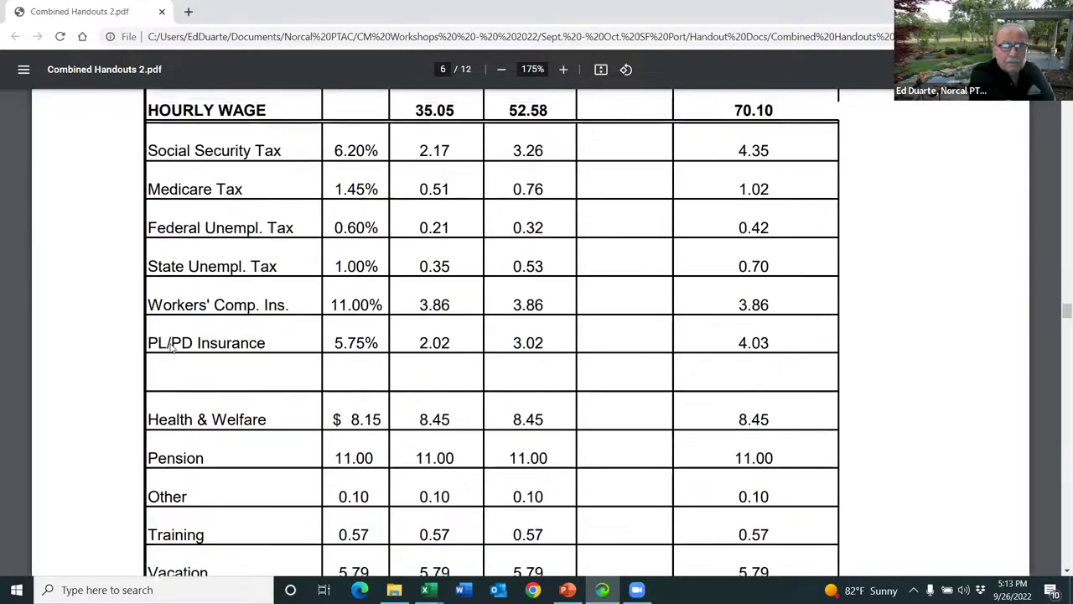
scroll(170, 348, down, 5)
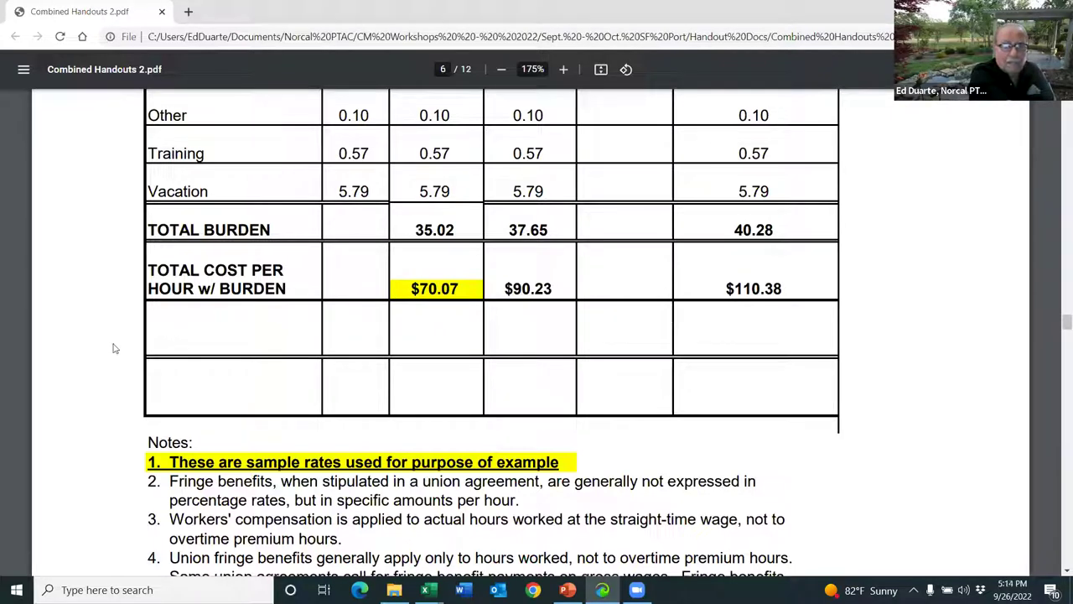
scroll(105, 357, down, 2)
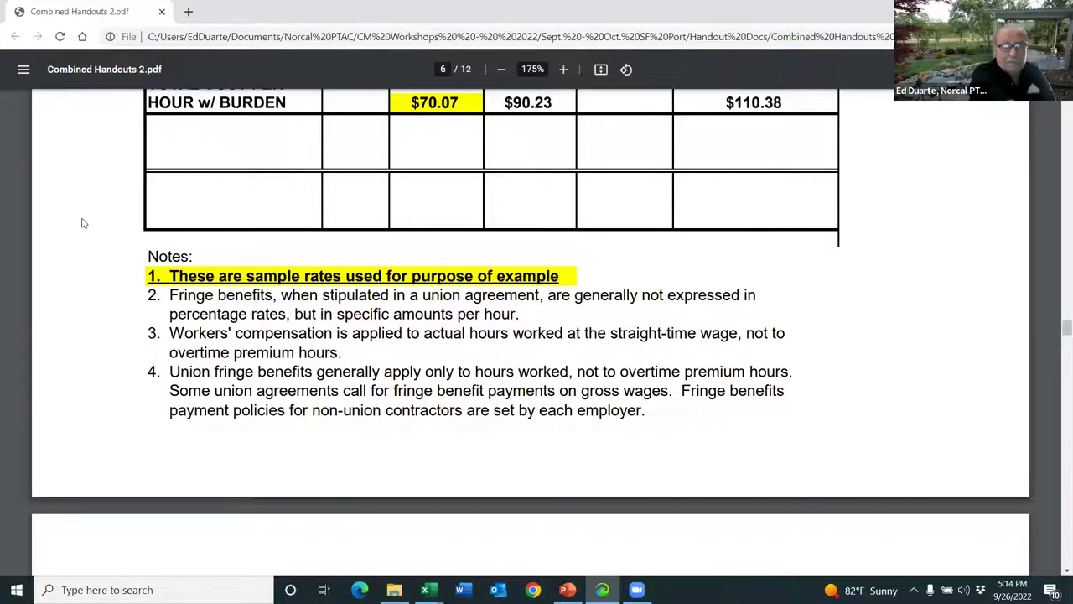
- Go to the Operating Engineer breakdown on page 7 and examine its hourly wage, burden rows and total cost per hour
scroll(83, 223, down, 1)
scroll(83, 223, down, 8)
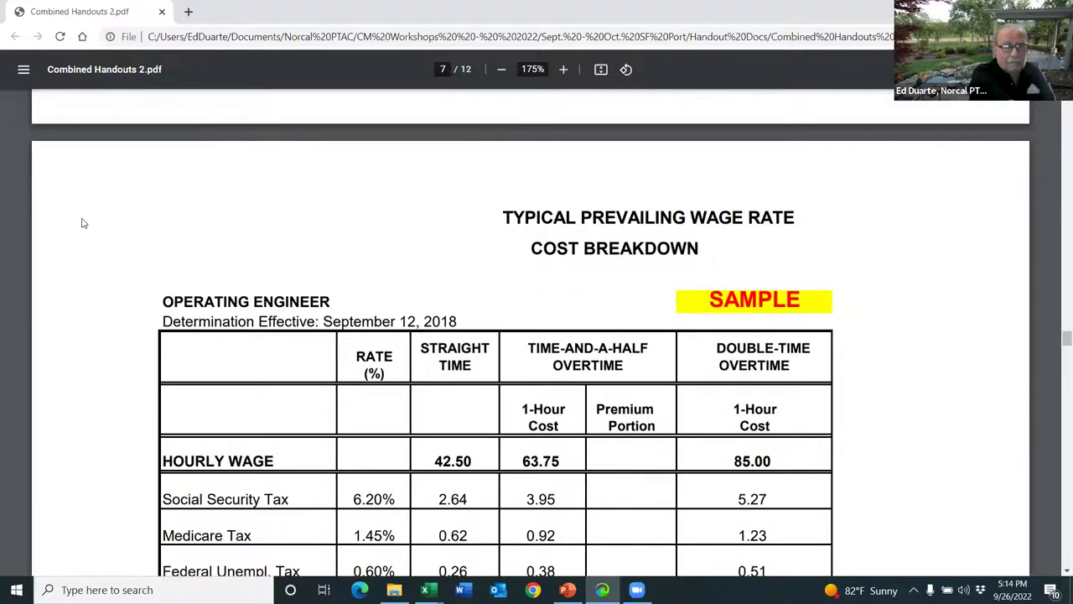
scroll(83, 223, up, 2)
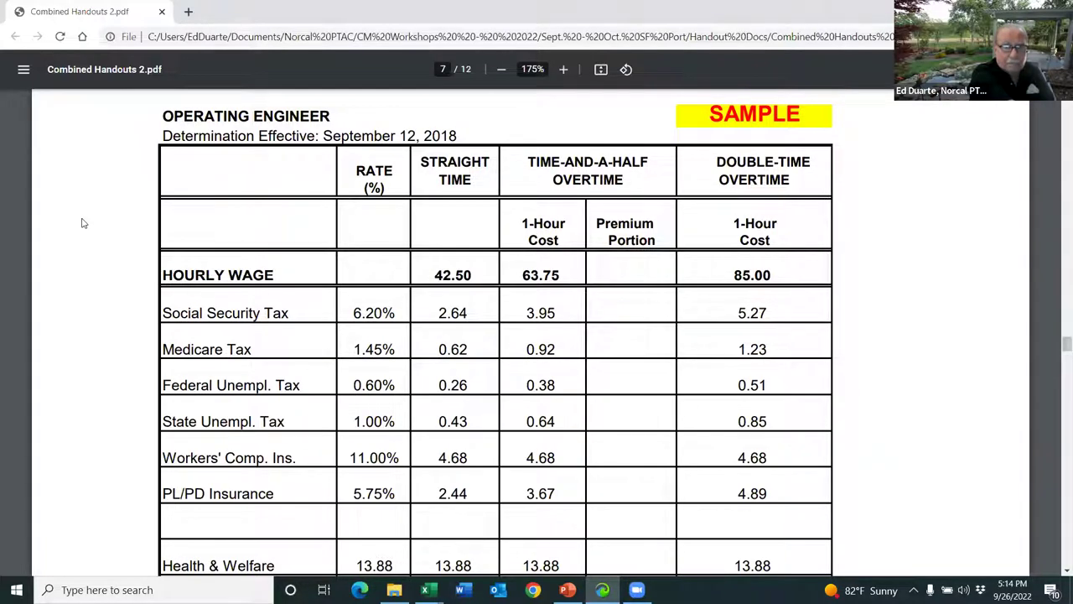
scroll(83, 223, down, 2)
scroll(83, 223, down, 4)
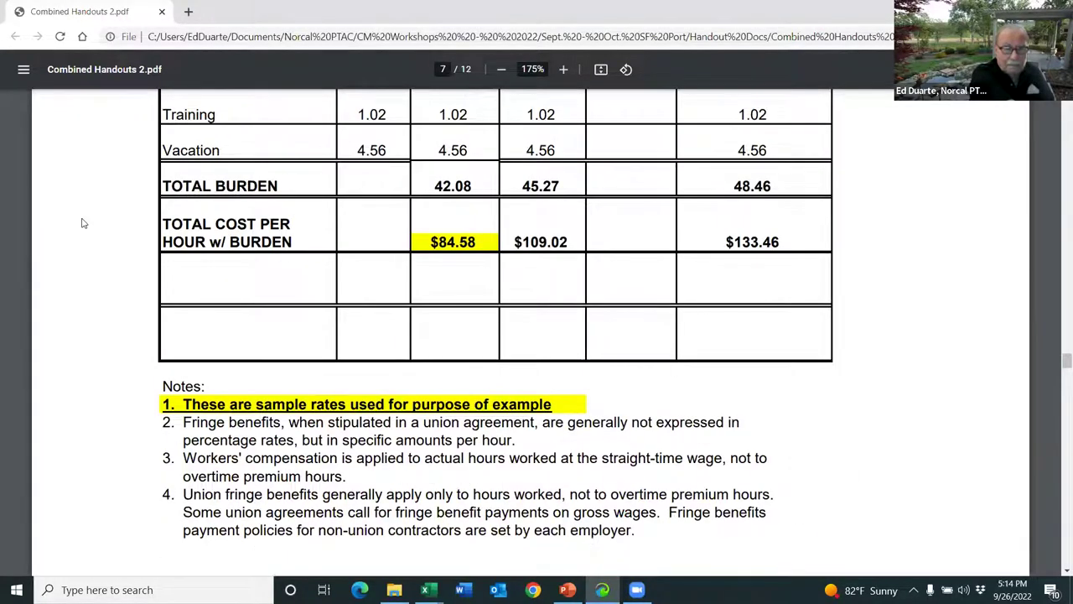
- Go to the Kiewit quote request letter on page 8 and read its addressees, project reference, bid date and subject
scroll(83, 223, down, 8)
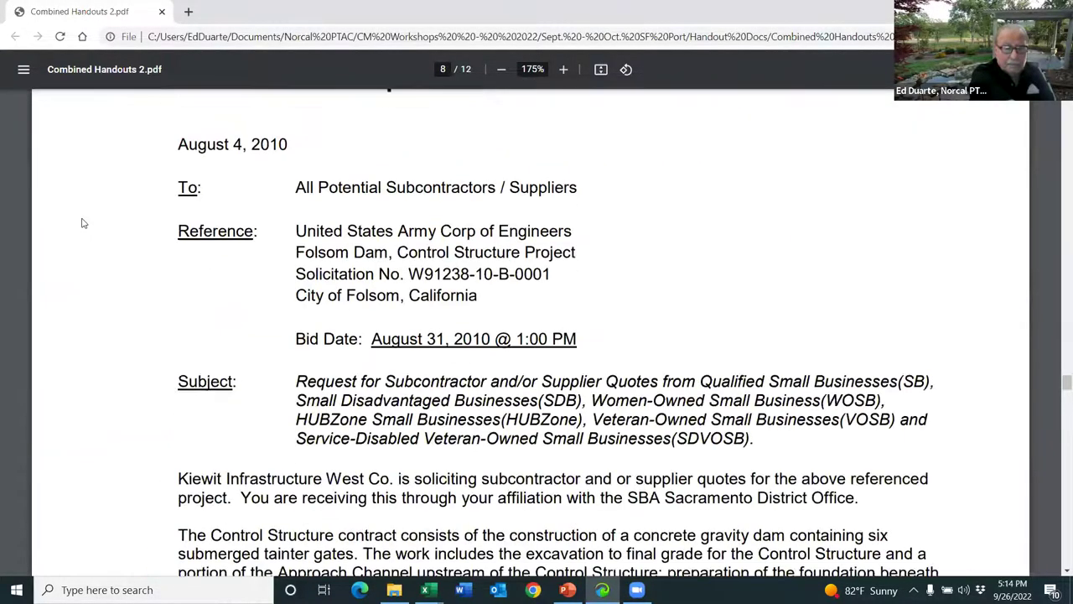
scroll(83, 223, down, 2)
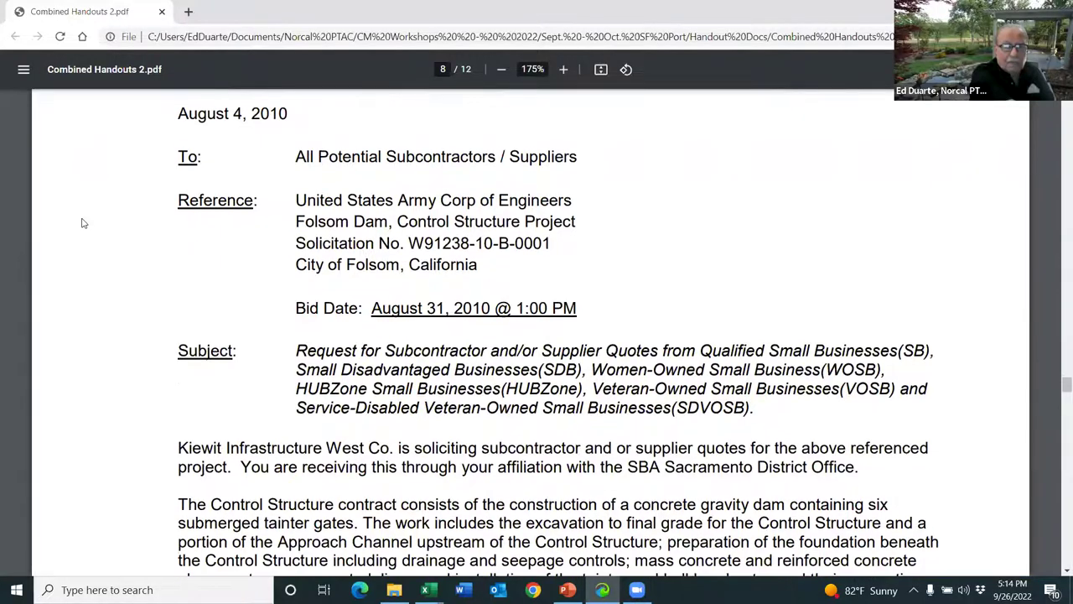
scroll(83, 223, up, 3)
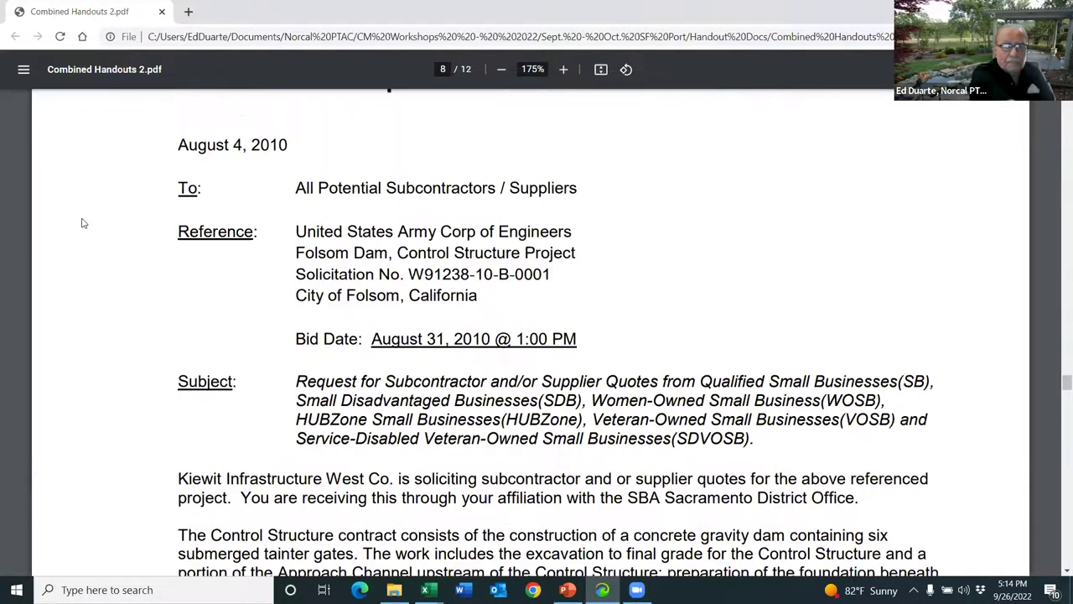
scroll(92, 225, down, 3)
scroll(85, 233, down, 1)
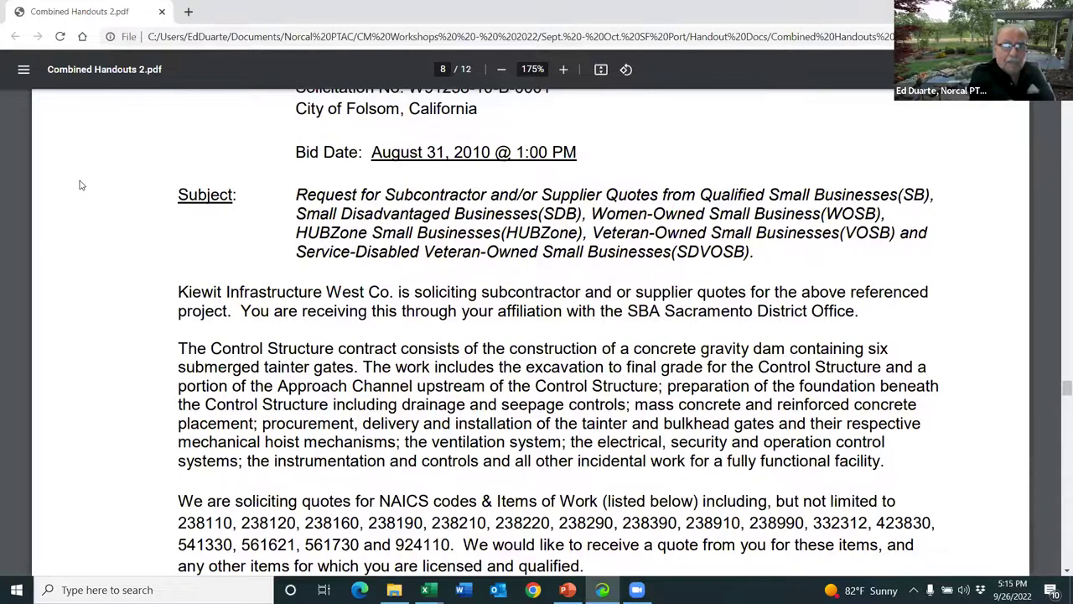
scroll(80, 185, up, 3)
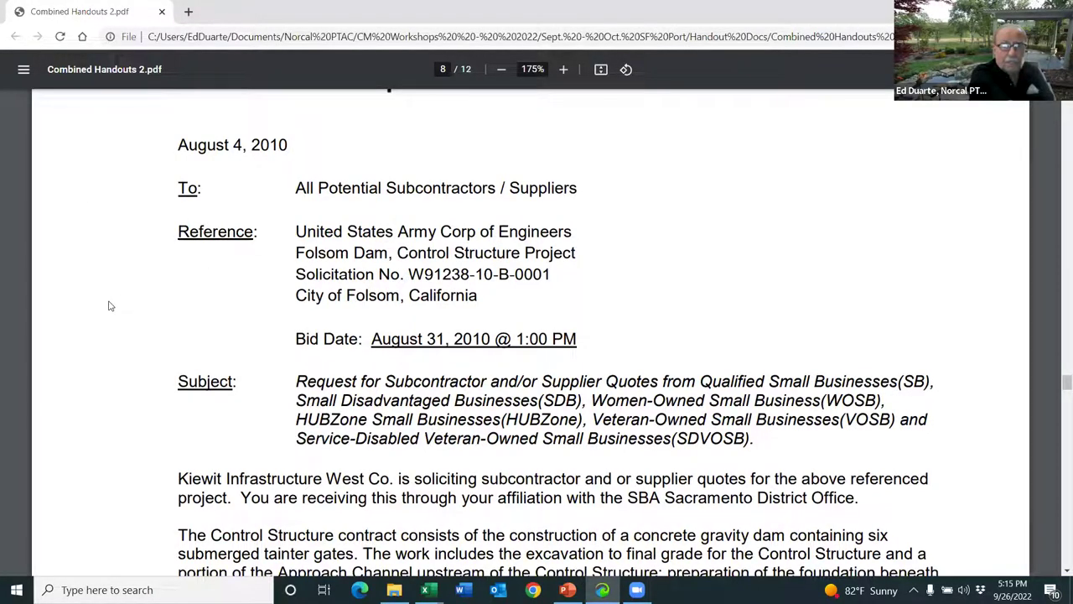
- Read the letter's project description and solicited NAICS codes, temporarily selecting each paragraph to point it out
scroll(109, 305, down, 3)
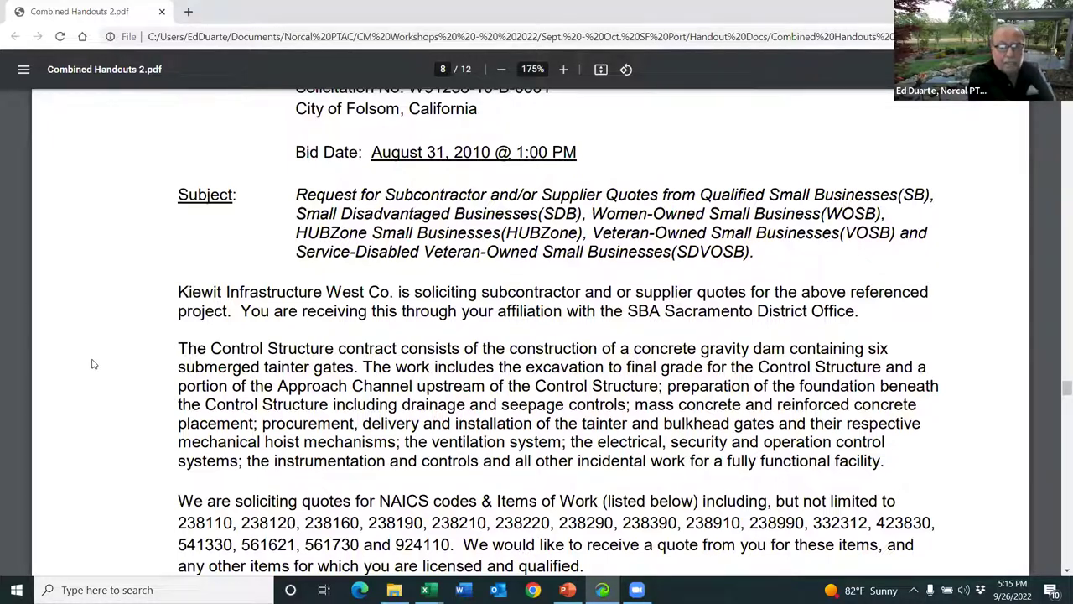
scroll(197, 294, down, 3)
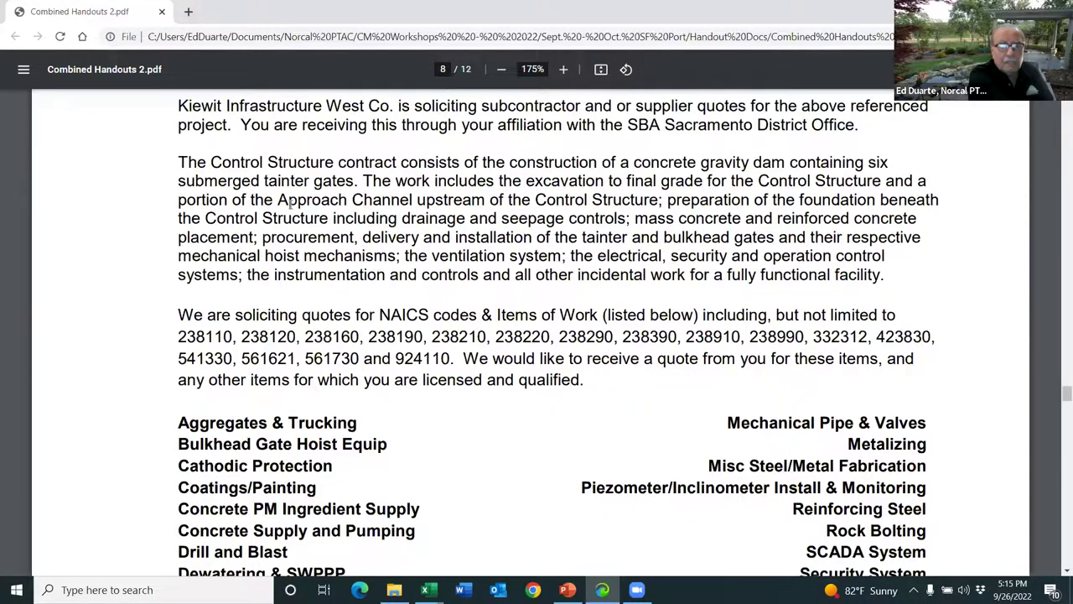
drag(182, 162, 882, 279)
click(76, 415)
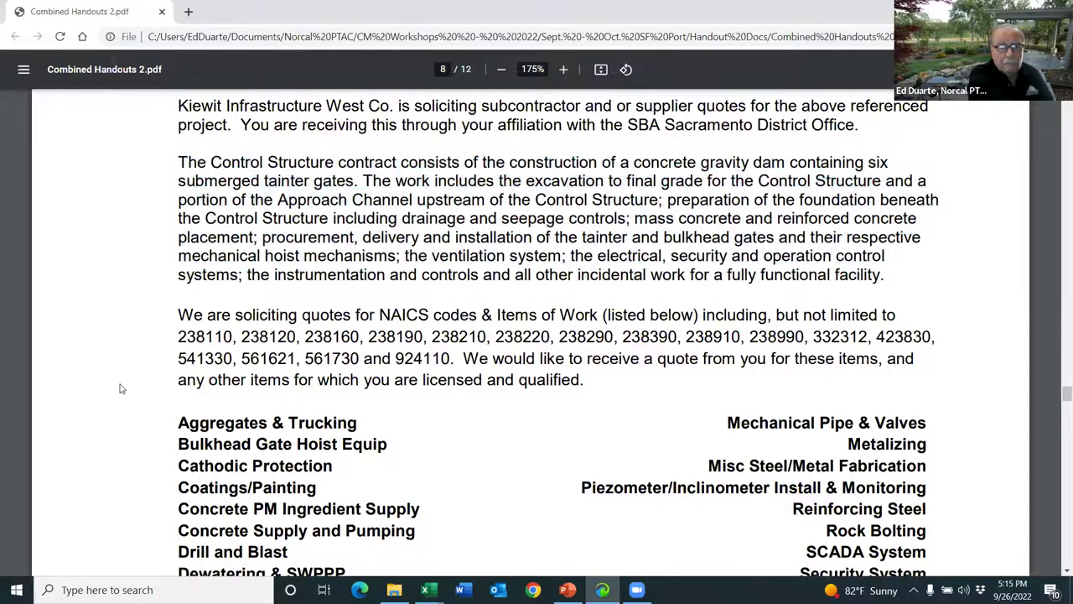
drag(192, 315, 629, 376)
click(78, 436)
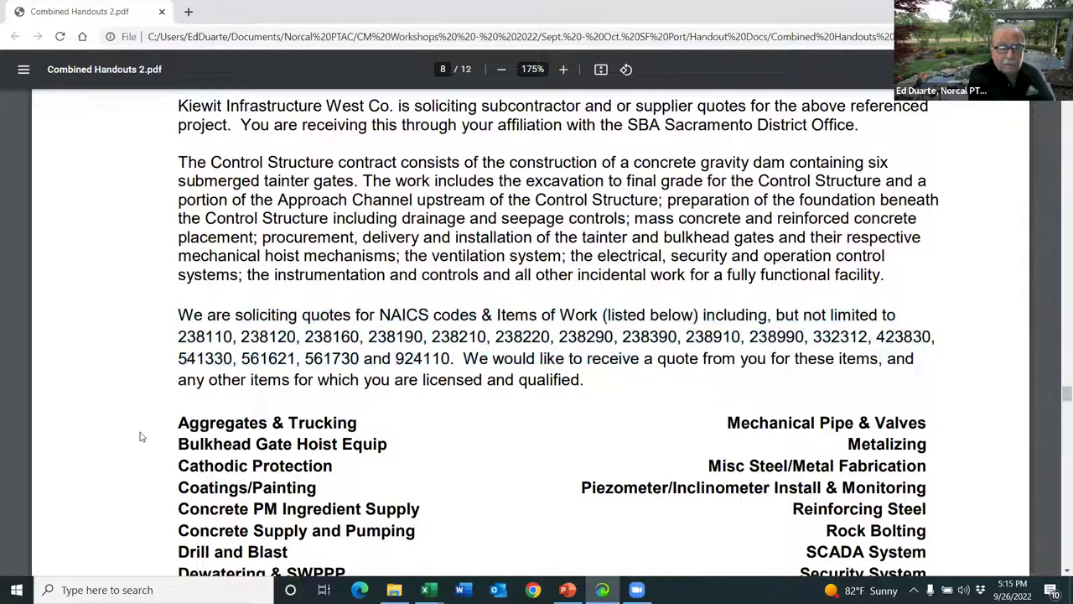
- Read the letter's full list of solicited work items and continue to the start of page 9
scroll(126, 425, down, 1)
scroll(126, 425, down, 4)
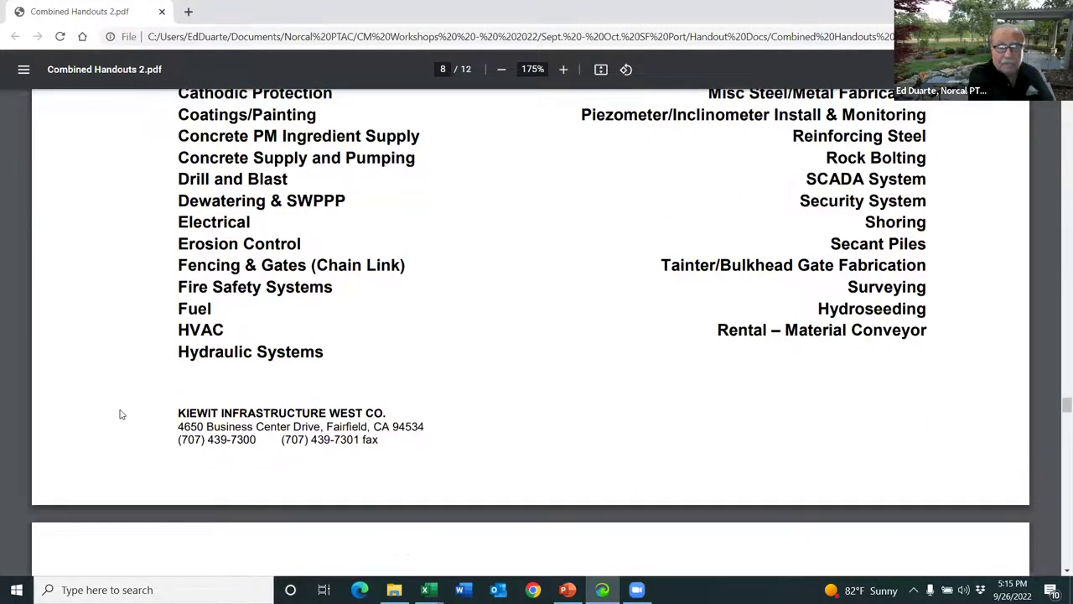
scroll(120, 412, up, 3)
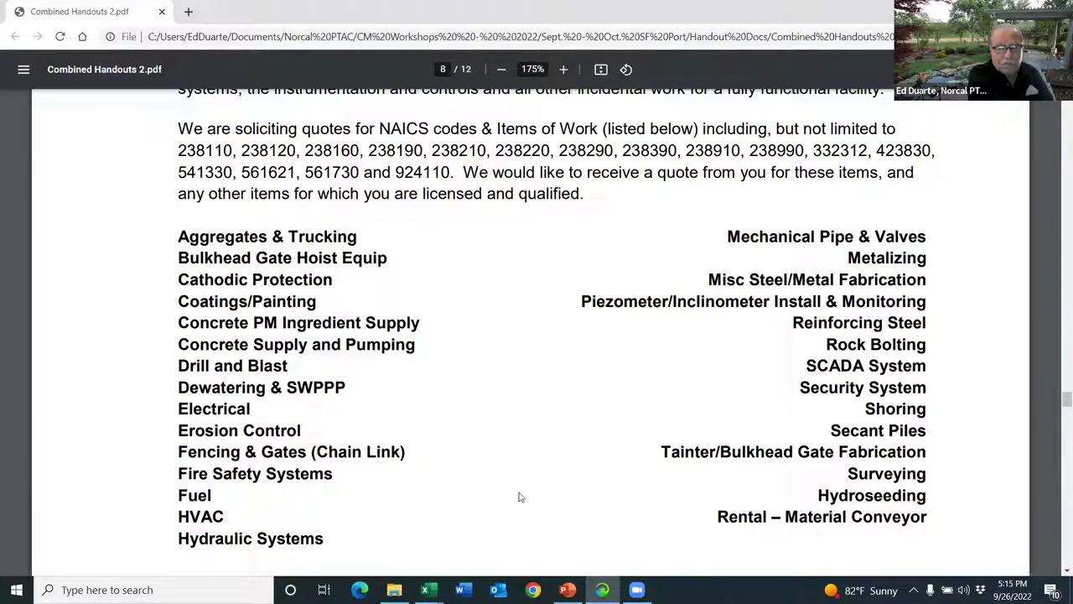
scroll(264, 452, down, 5)
scroll(439, 338, up, 1)
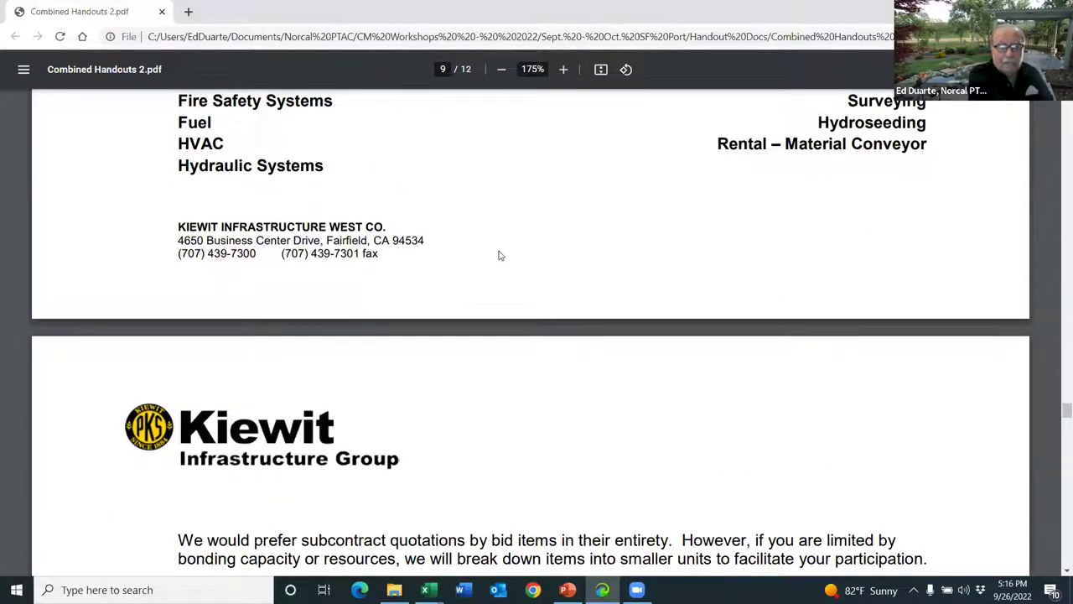
- Read the Kiewit letter's page 9 paragraphs on quotation preferences, small business participation, bid and quote deadlines, and plan access
scroll(470, 270, down, 1)
scroll(470, 270, down, 8)
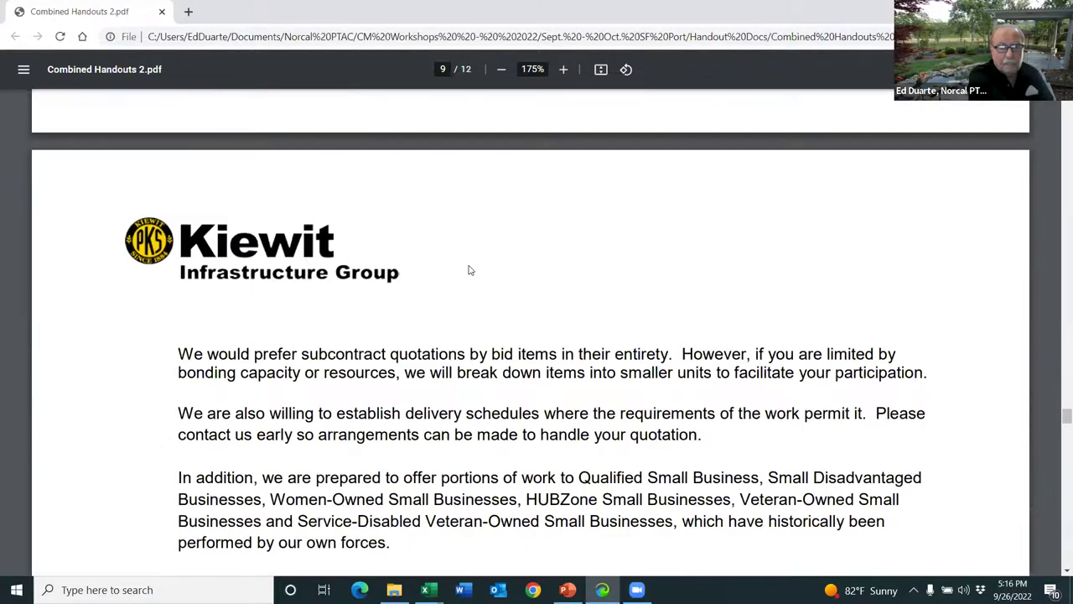
scroll(468, 266, down, 1)
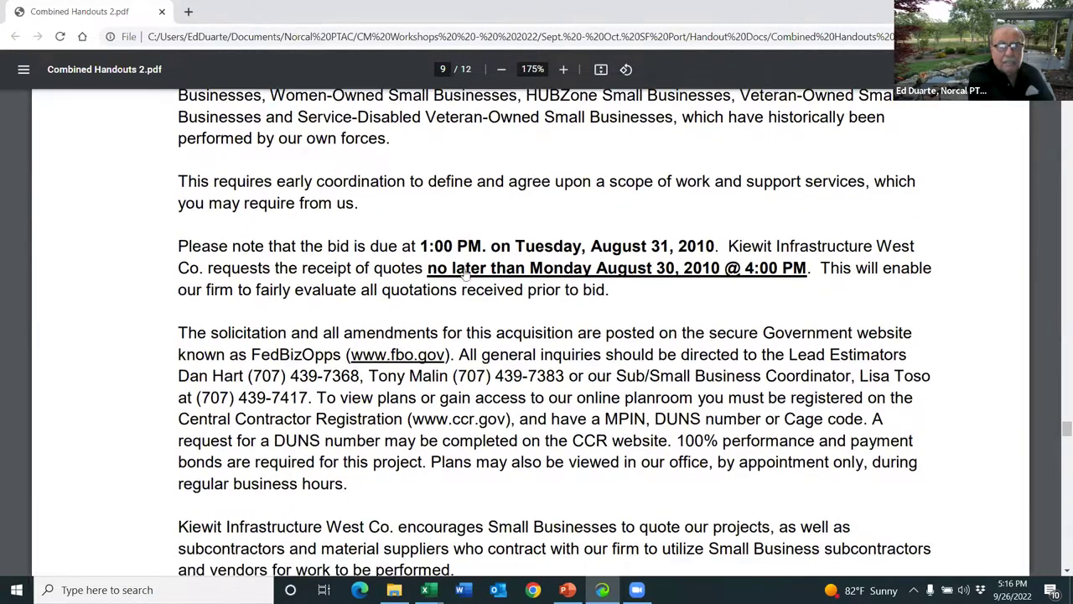
scroll(461, 272, down, 3)
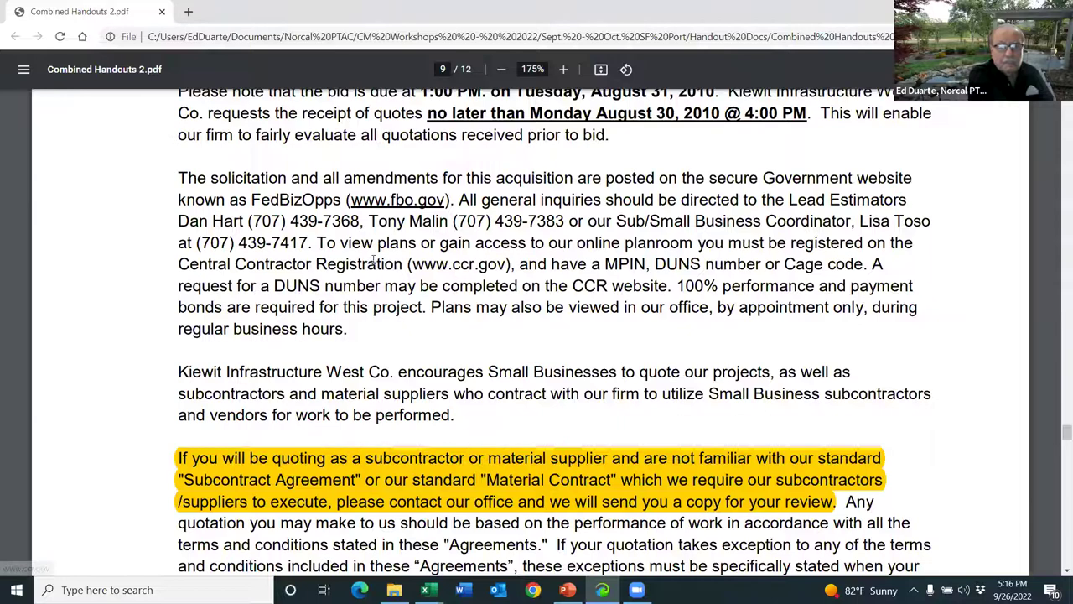
scroll(282, 261, up, 8)
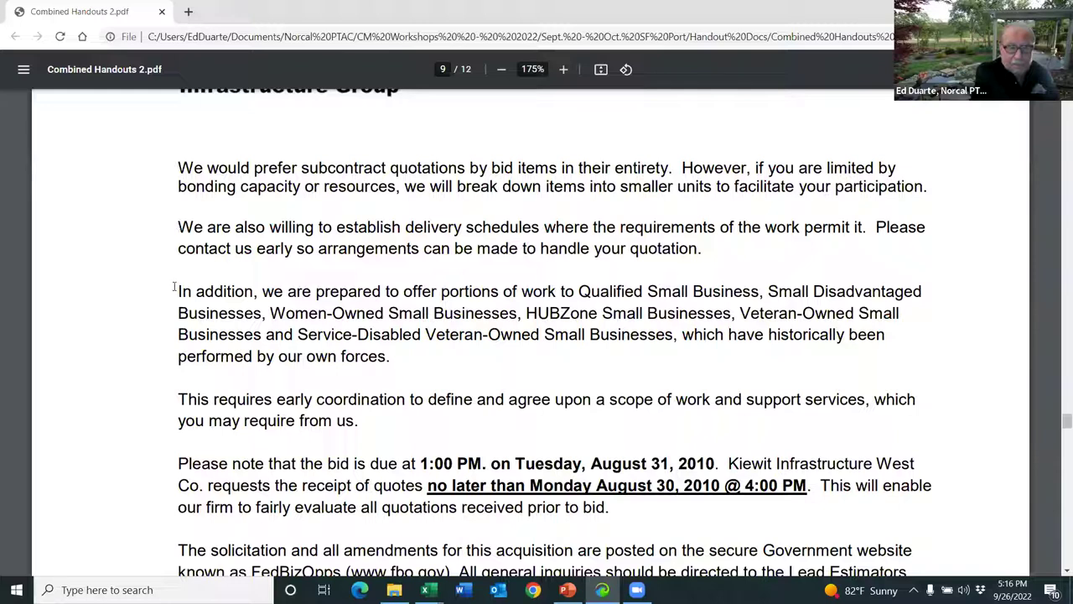
scroll(169, 299, down, 2)
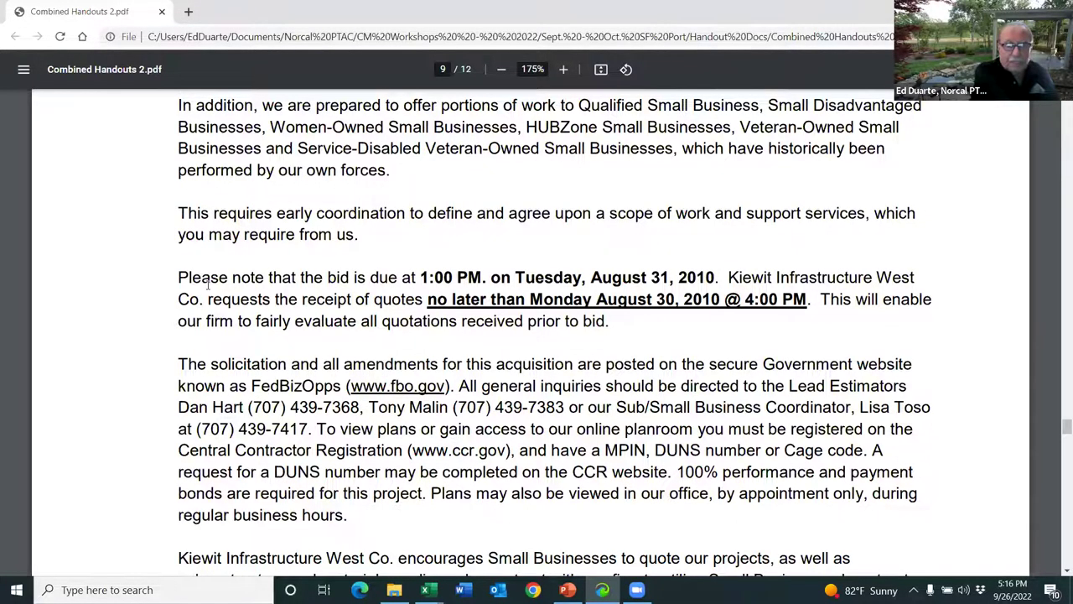
scroll(208, 285, down, 3)
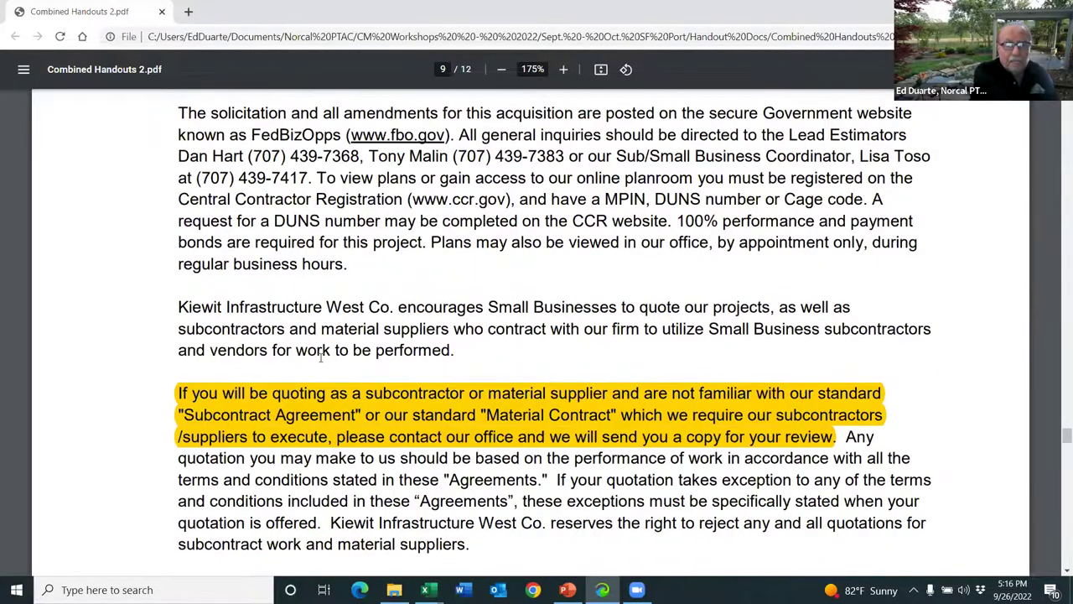
- Examine the highlighted page 9 paragraphs on the standard subcontract agreement and the performance and payment bond requirement
scroll(304, 357, down, 2)
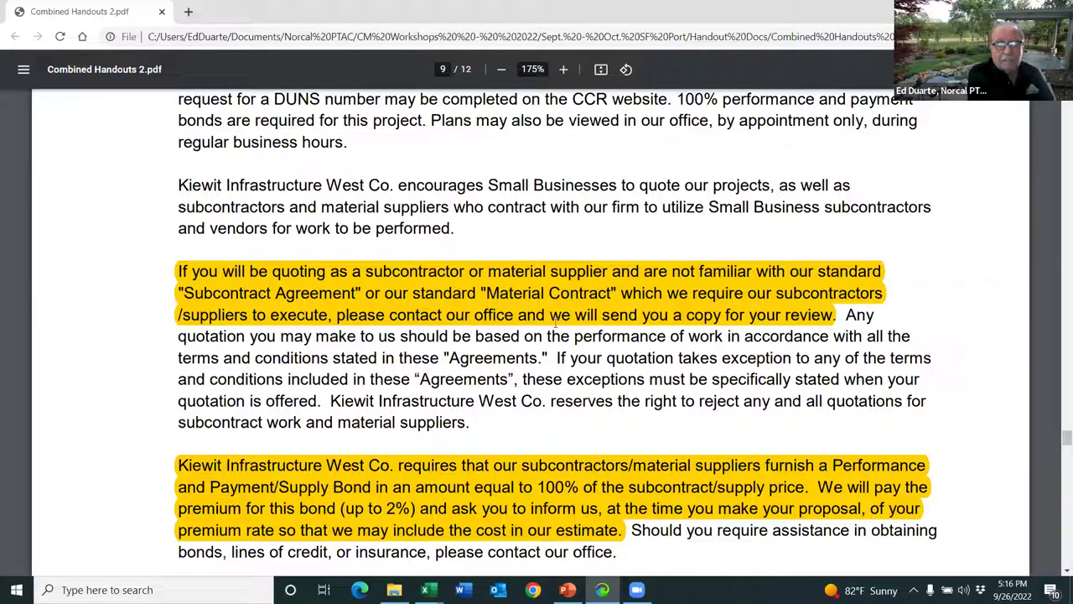
scroll(436, 361, down, 1)
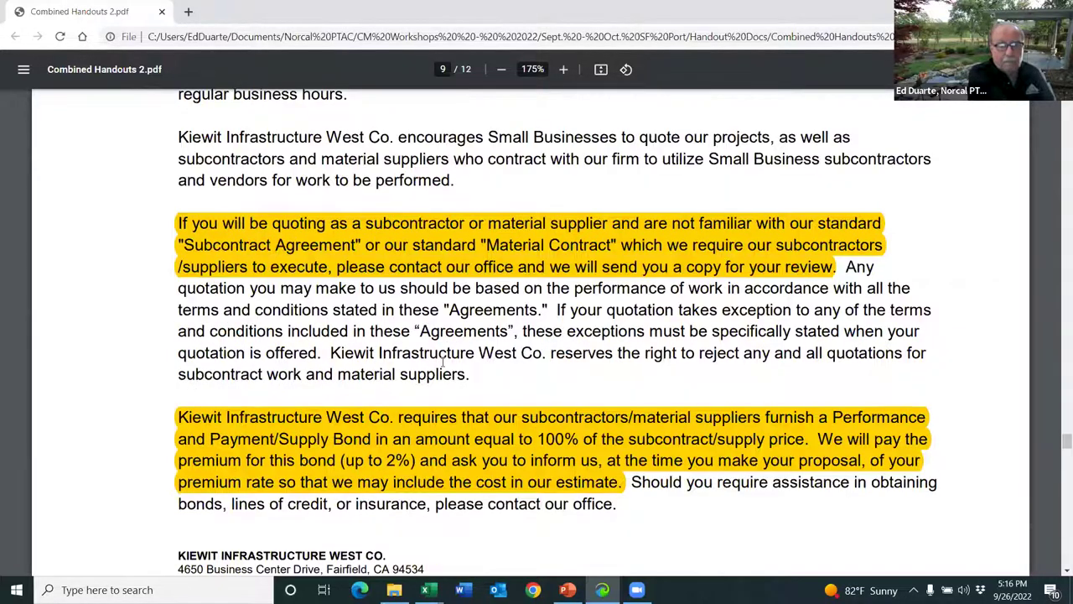
scroll(436, 360, down, 3)
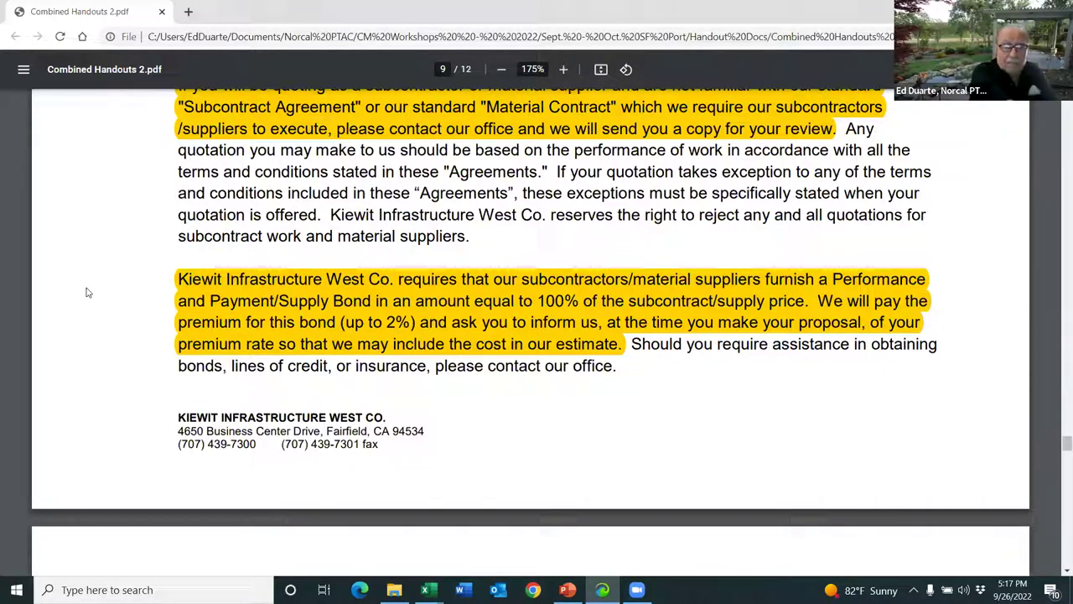
scroll(87, 292, down, 3)
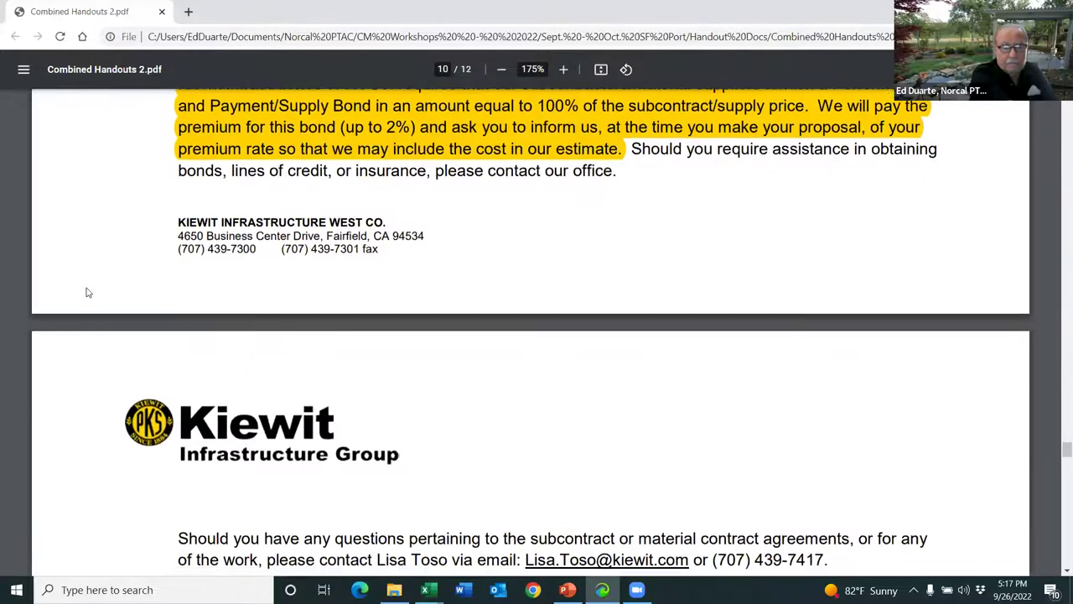
scroll(88, 292, down, 5)
scroll(98, 283, up, 8)
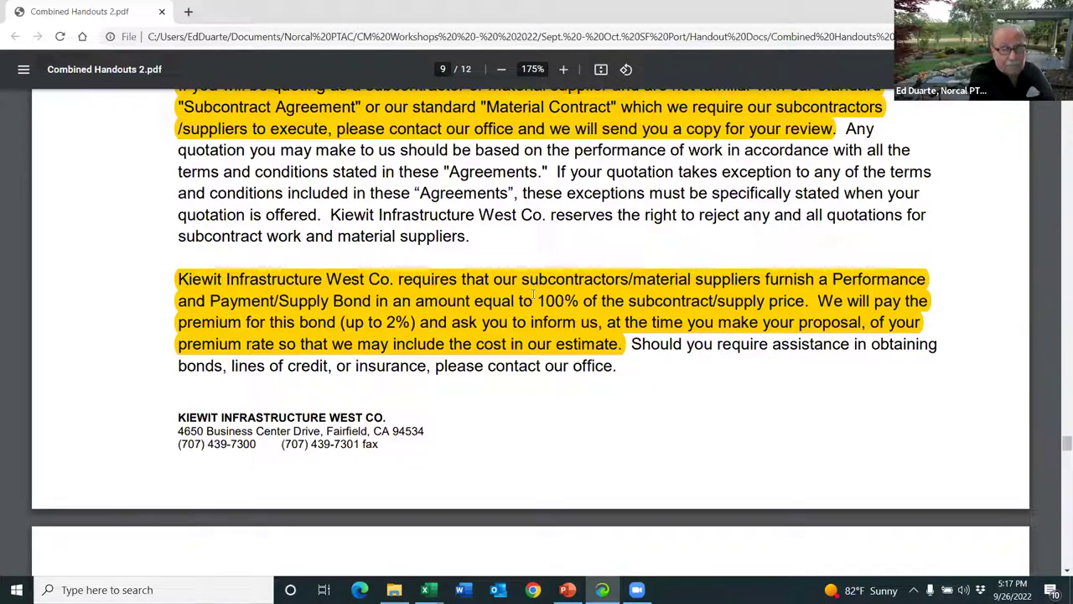
- Go to the R & I Glassworks proposal on page 11 and read its letterhead, addressee, project reference, lump sum and mock-up items
scroll(181, 340, down, 7)
scroll(181, 340, down, 10)
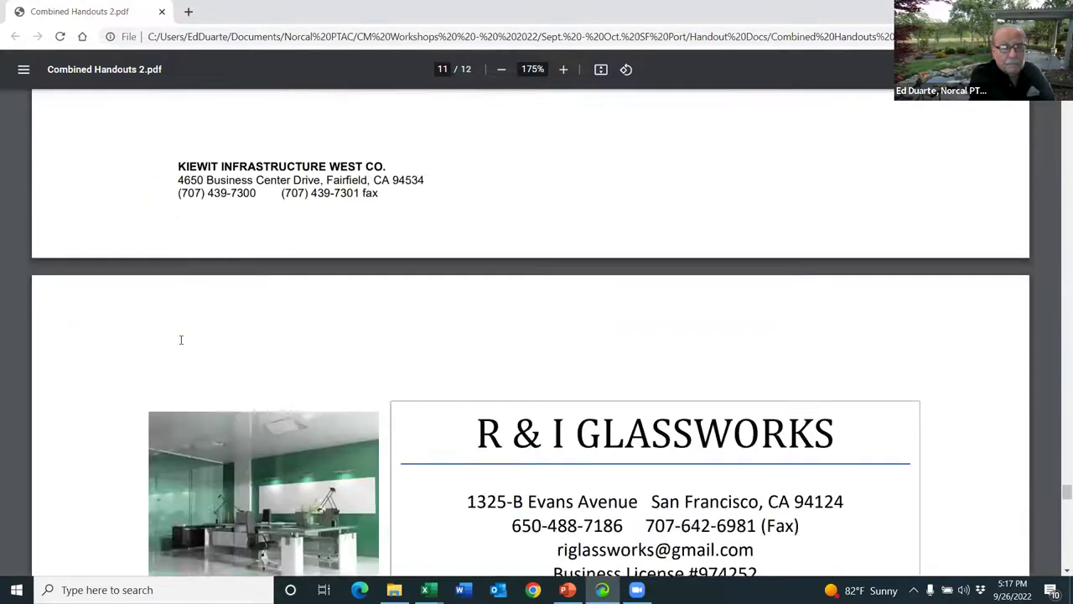
scroll(180, 340, down, 5)
scroll(180, 340, up, 2)
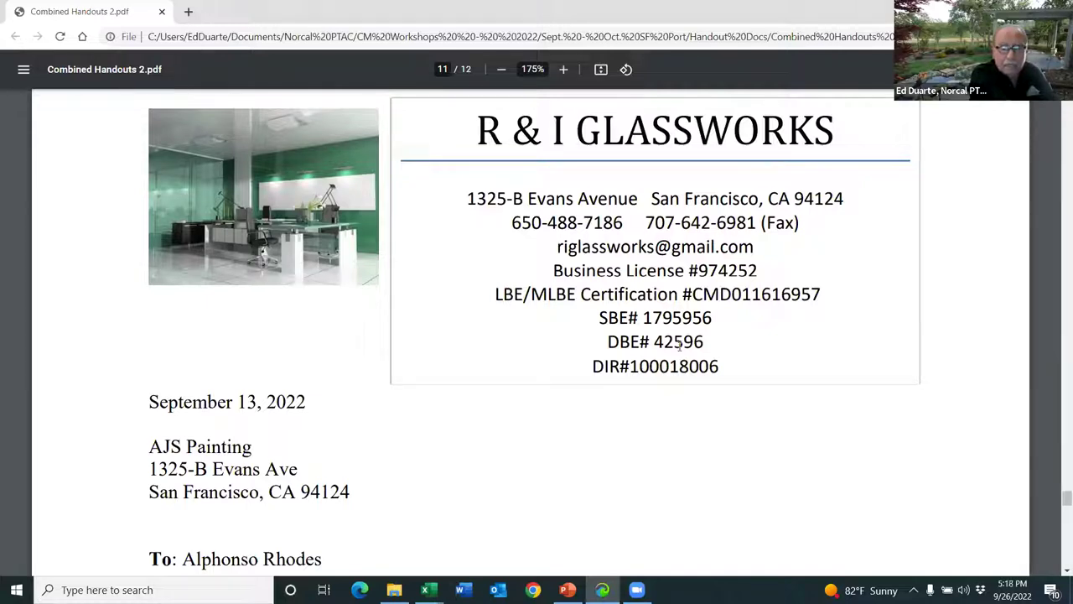
scroll(315, 388, down, 2)
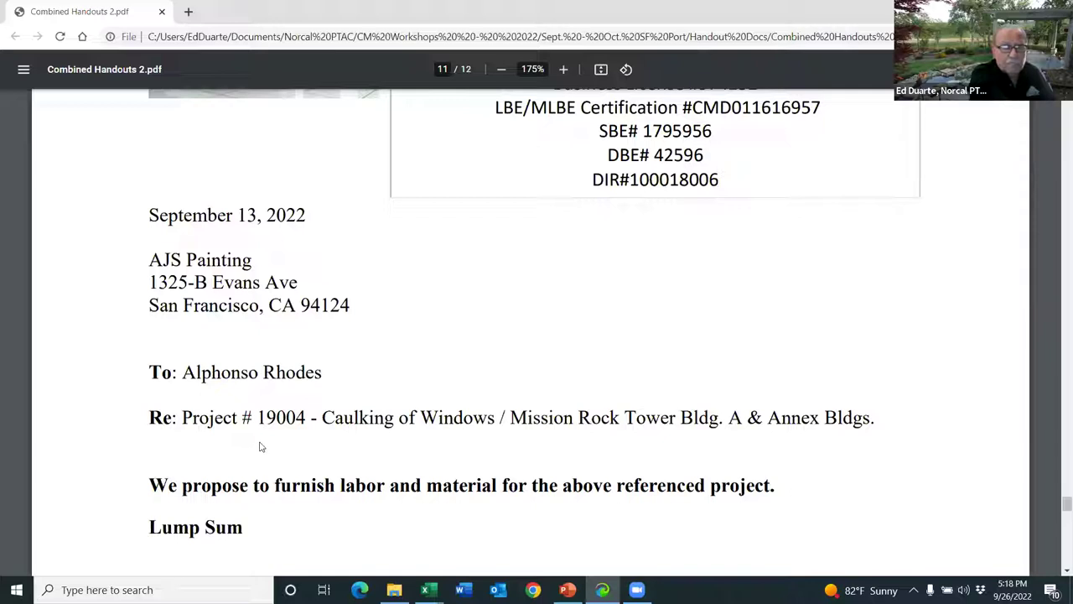
scroll(260, 444, down, 3)
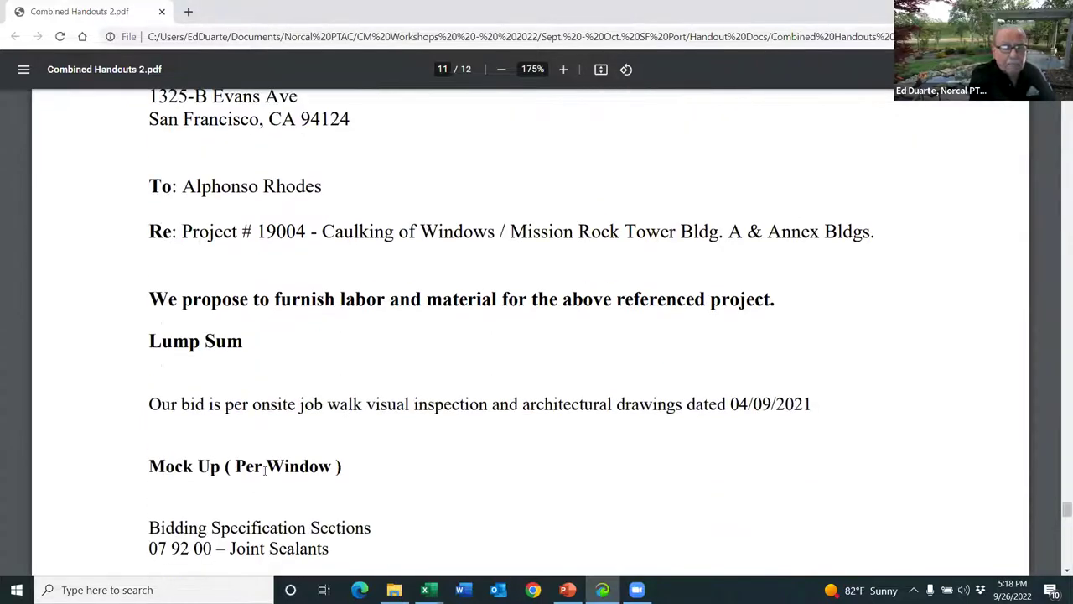
scroll(265, 470, down, 3)
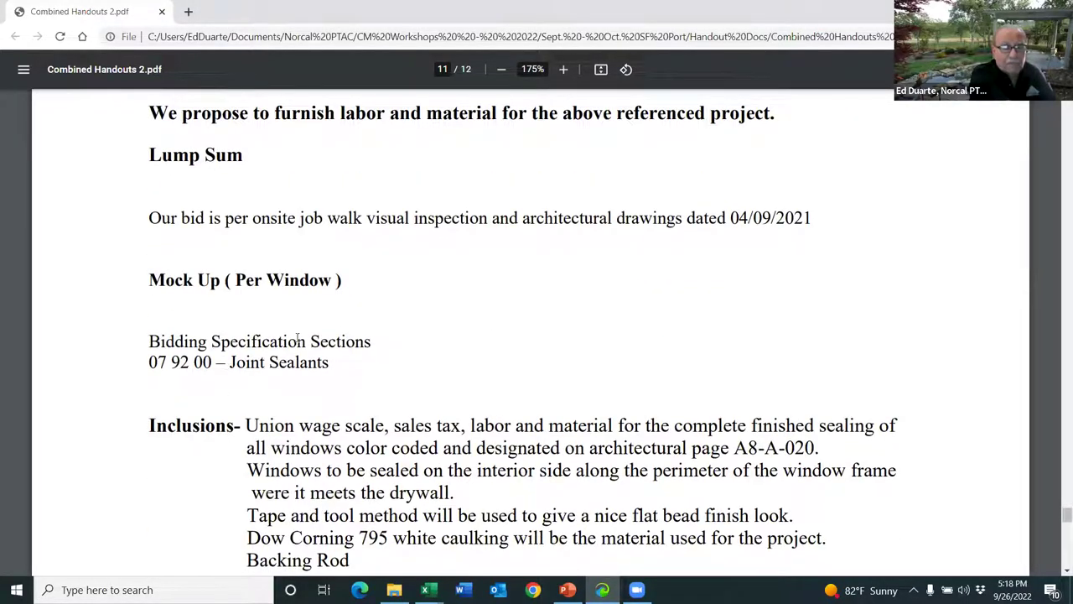
scroll(345, 296, up, 3)
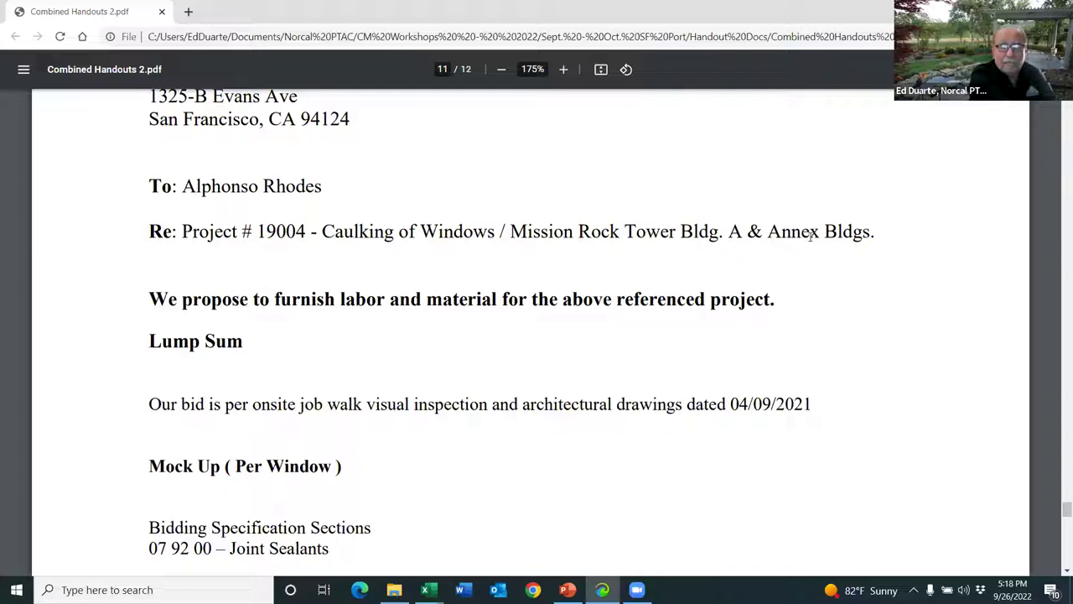
- Read the proposal's inclusions and its list of windows to be sealed, temporarily selecting each block to point it out
scroll(534, 297, down, 6)
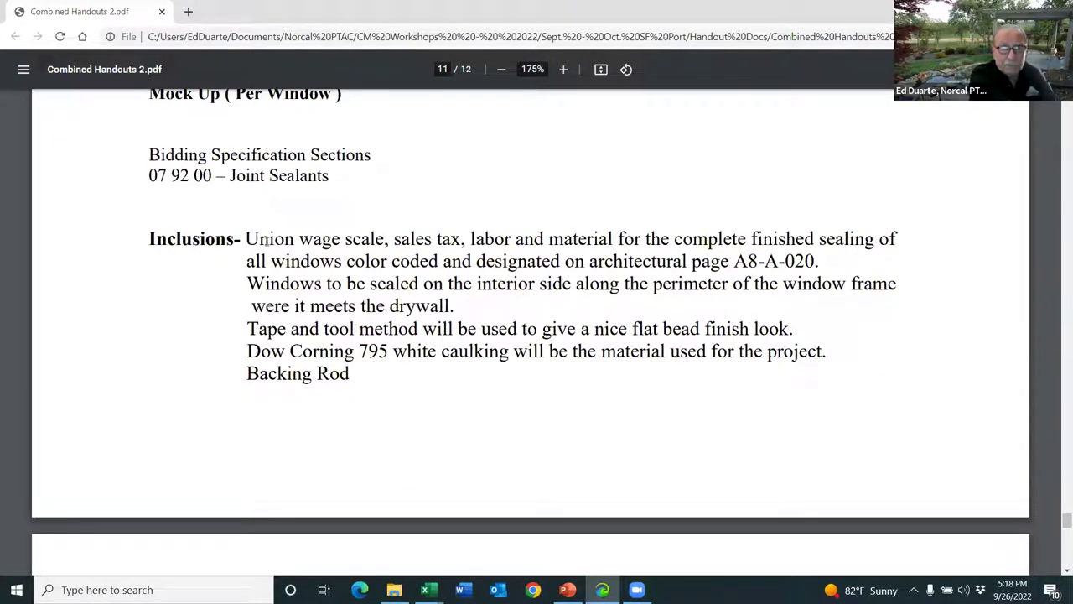
drag(246, 239, 470, 390)
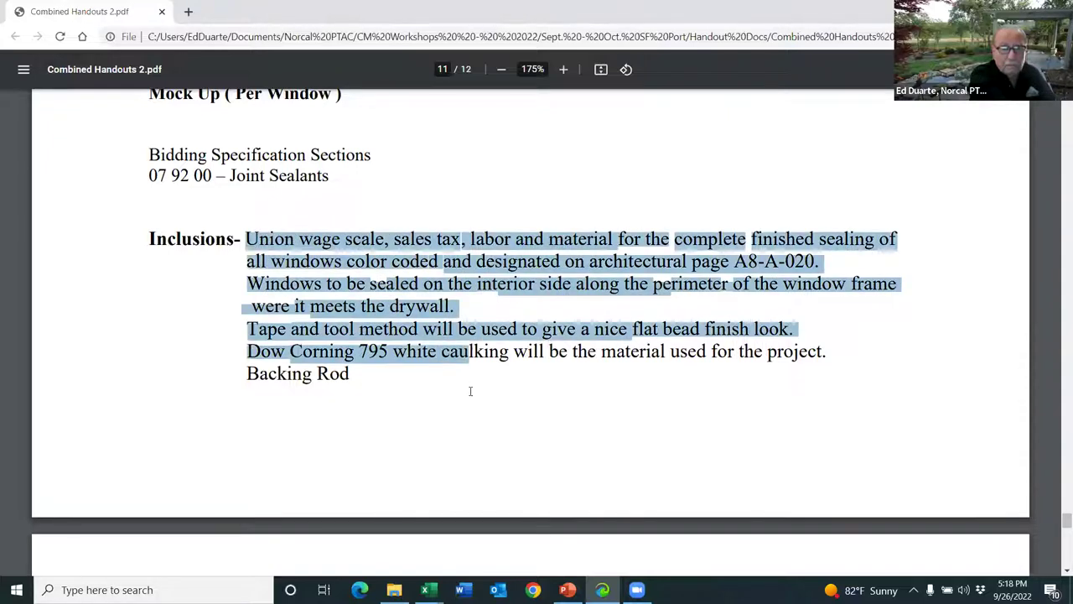
click(409, 478)
scroll(411, 469, down, 6)
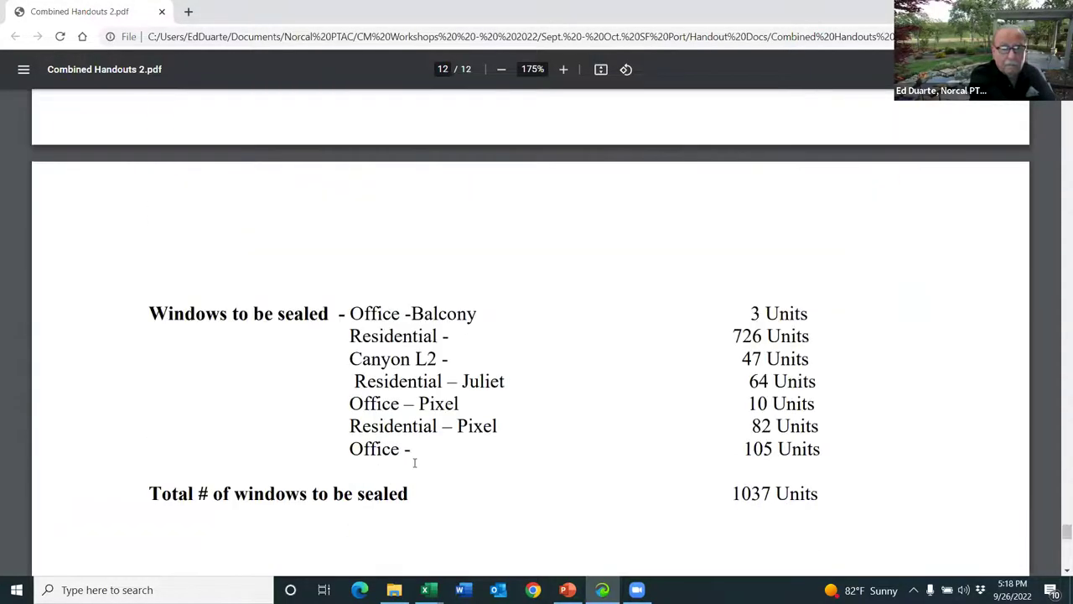
drag(350, 314, 522, 464)
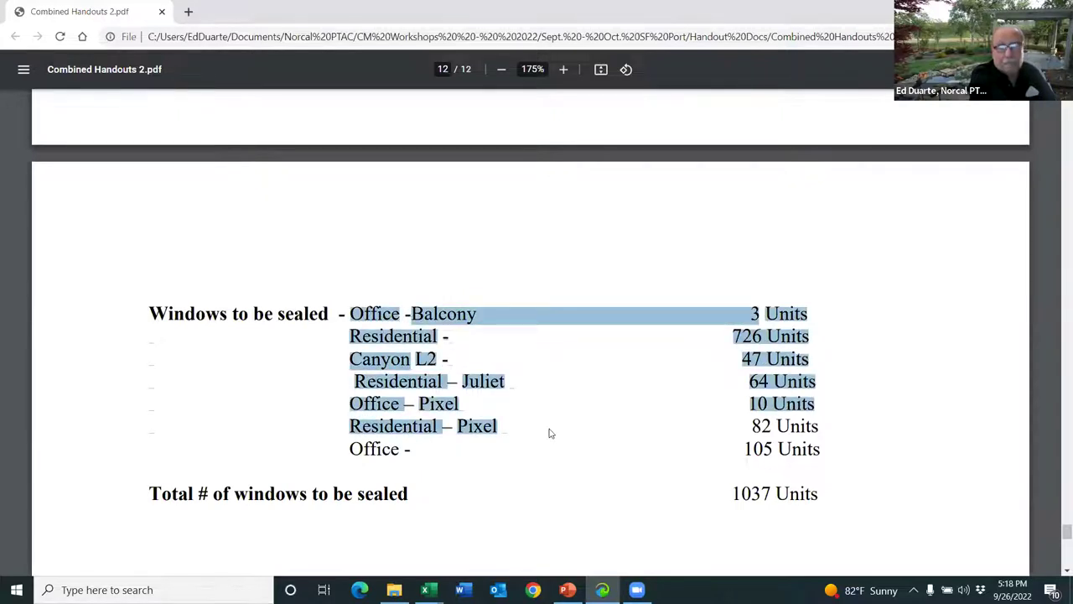
- Read the proposal's exclusions and General Terms and Conditions through the signature, temporarily selecting the term about incorporation into the subcontract agreement
scroll(549, 432, down, 4)
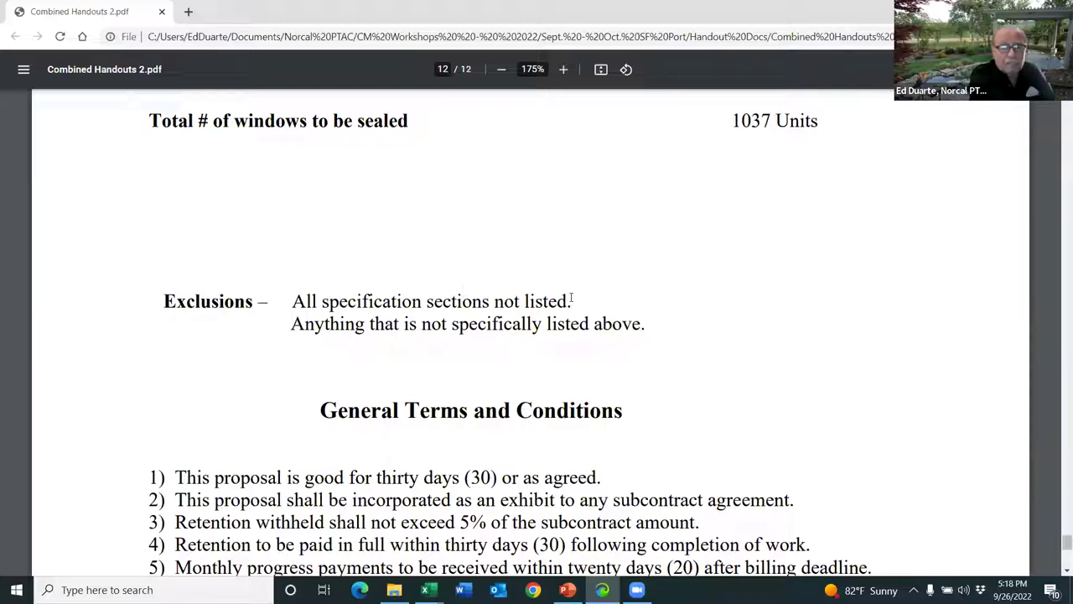
scroll(236, 432, down, 1)
scroll(236, 433, down, 6)
scroll(479, 178, up, 3)
scroll(479, 178, up, 1)
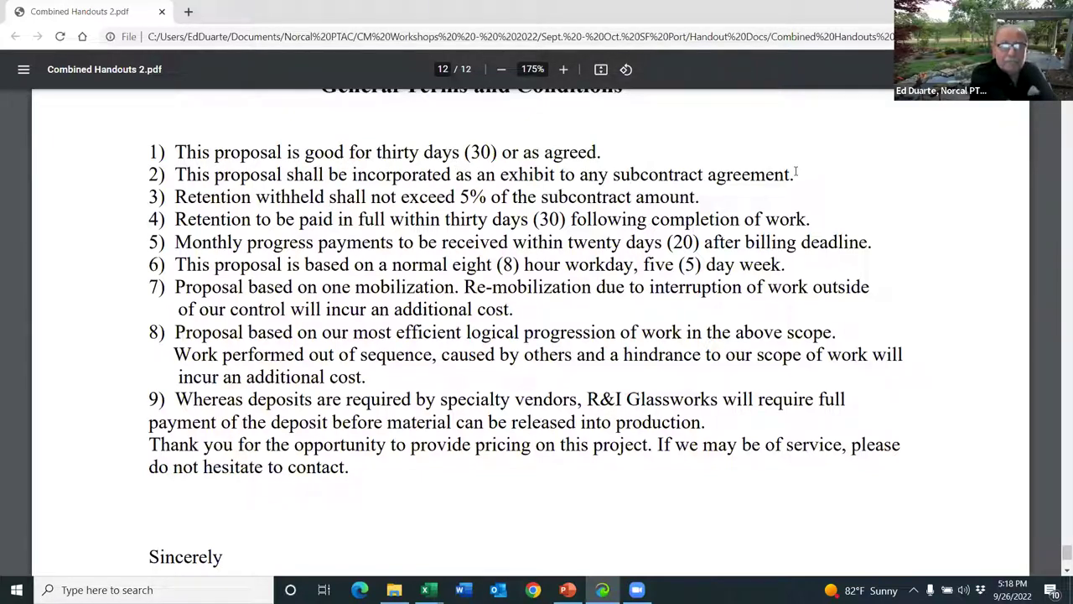
drag(797, 172, 178, 176)
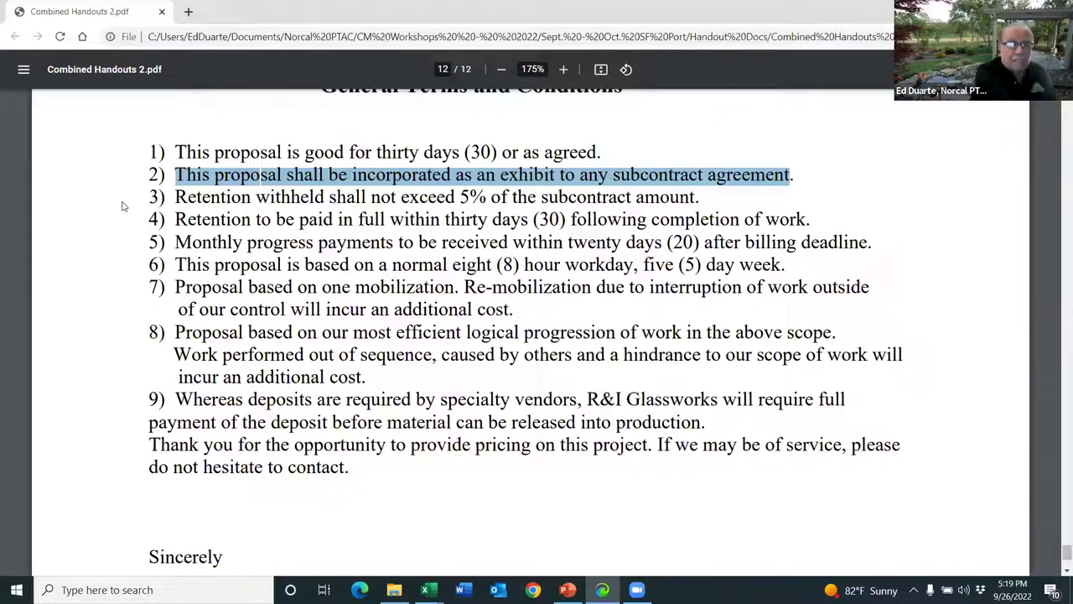
click(97, 161)
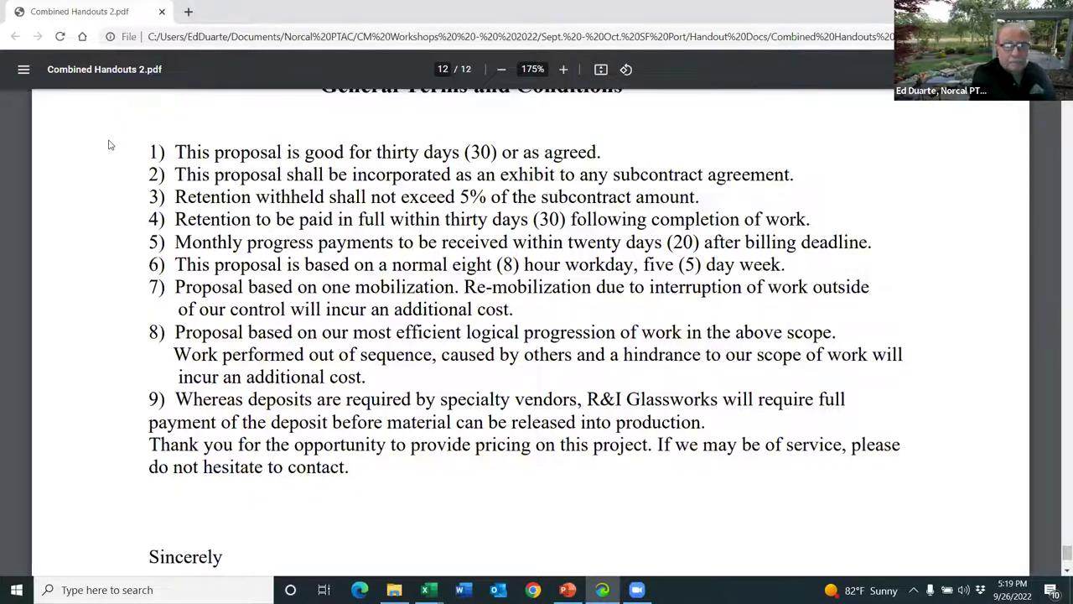
scroll(109, 145, down, 3)
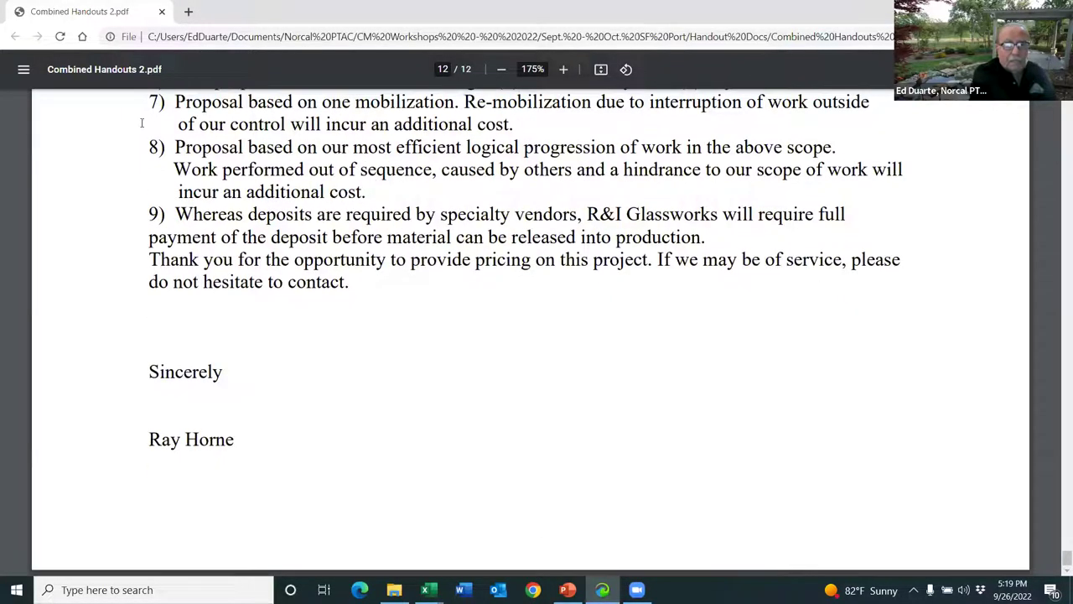
- Close the handouts PDF and switch to the Typical Worker - Wage Costs workbook in Excel
click(162, 12)
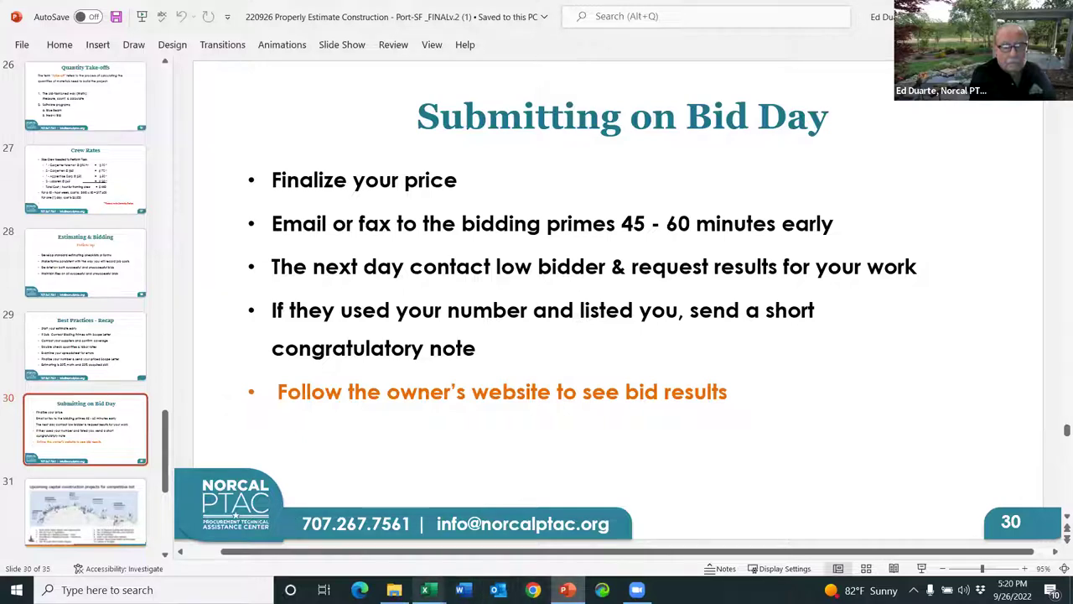
click(425, 589)
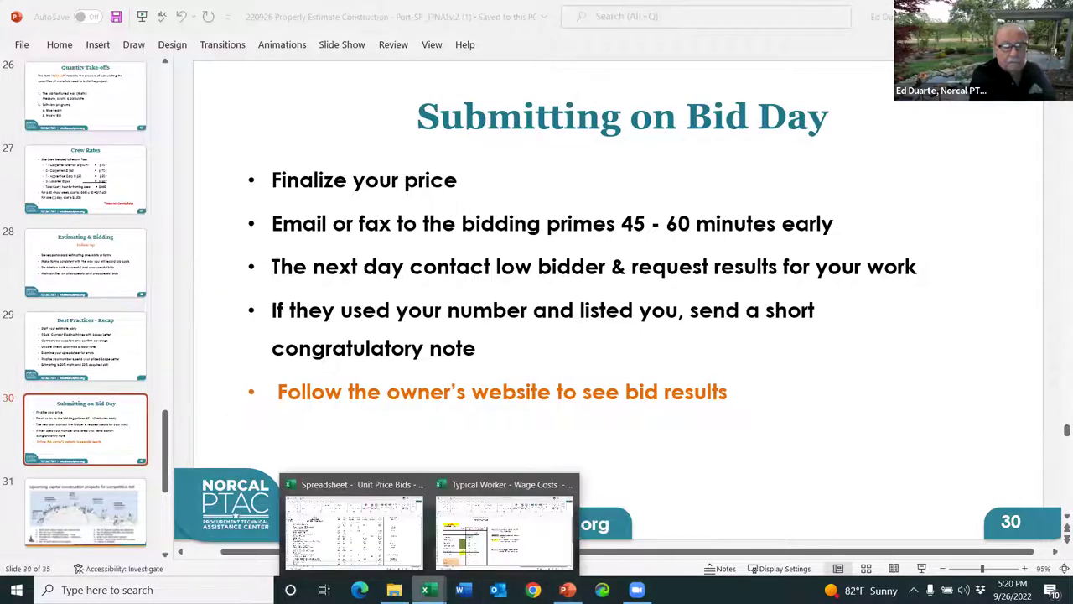
click(485, 550)
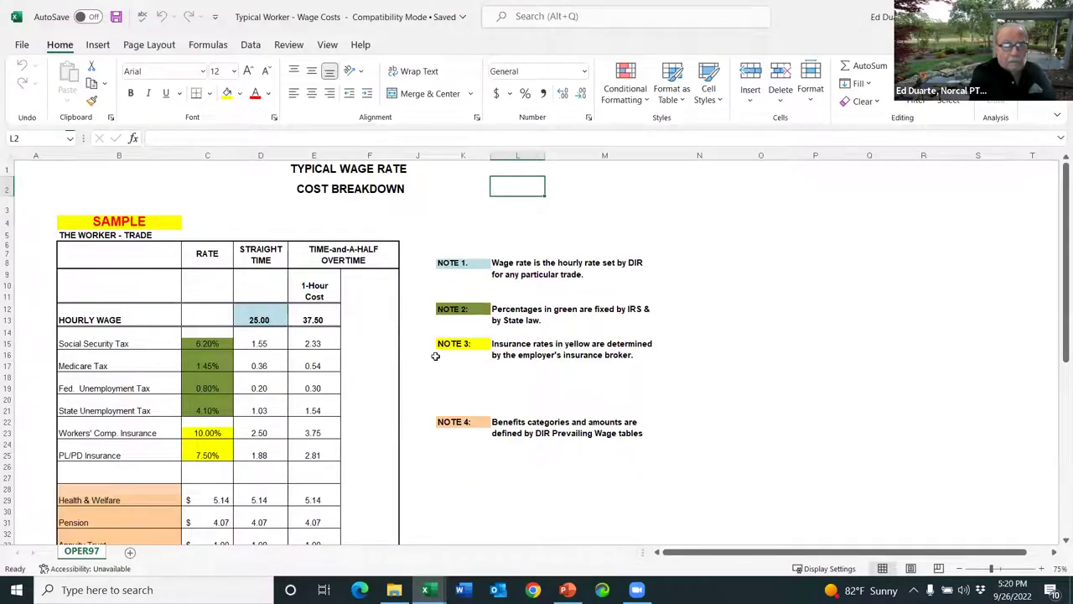
- Review the sample wage breakdown's hourly wage, tax, insurance and benefit rows together with the colour-coded notes
scroll(379, 355, down, 2)
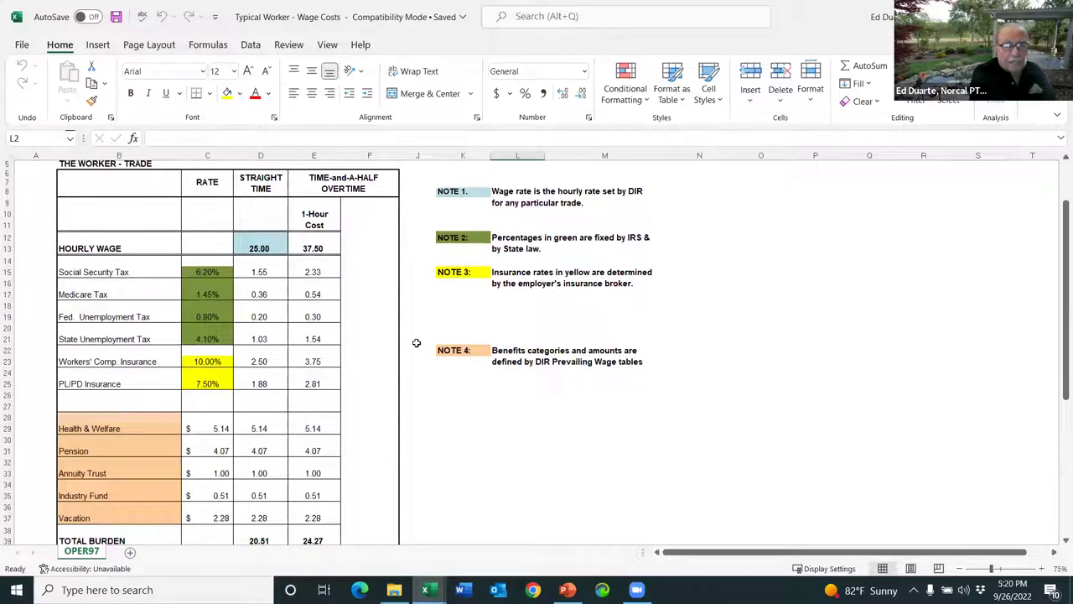
scroll(416, 343, down, 2)
scroll(416, 343, up, 4)
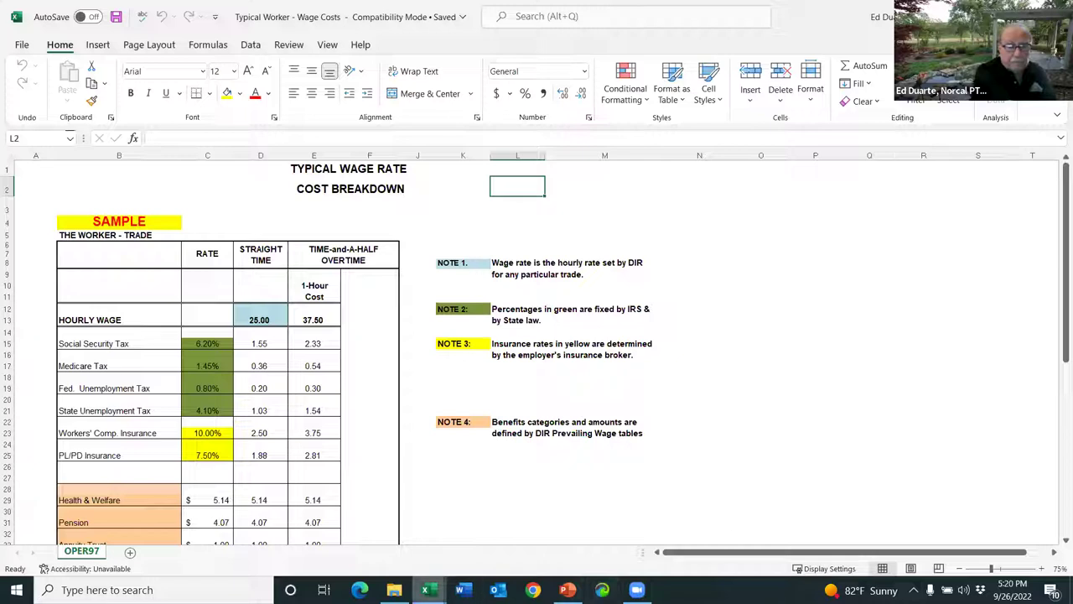
- Switch to the Unit Price Bids & Sub Breakout workbook and show the full General Conditions section of the ESTIMATE sheet
click(426, 590)
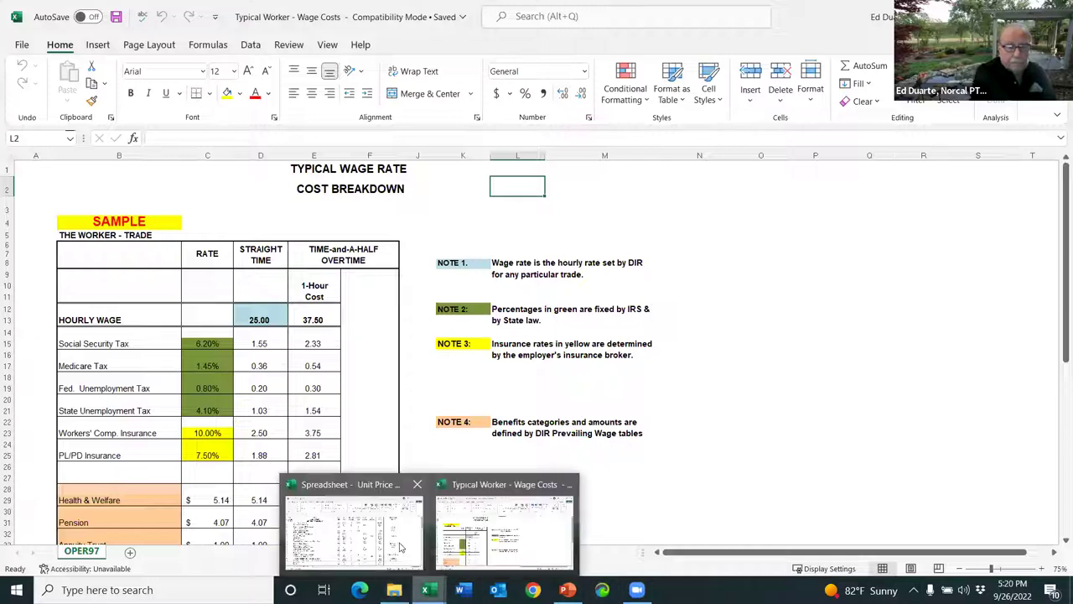
click(397, 546)
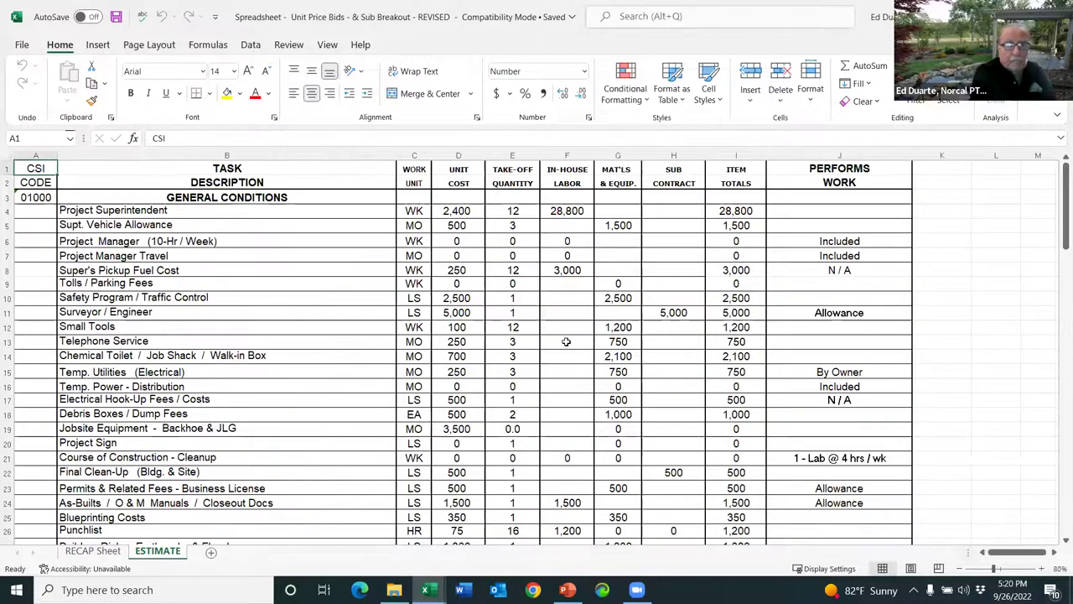
click(1023, 570)
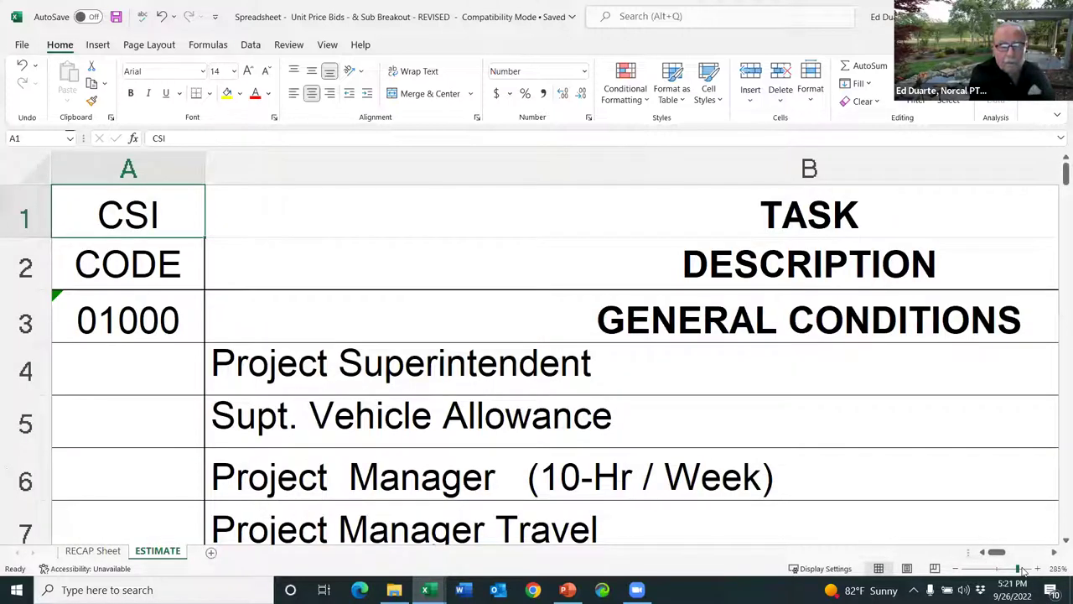
click(984, 570)
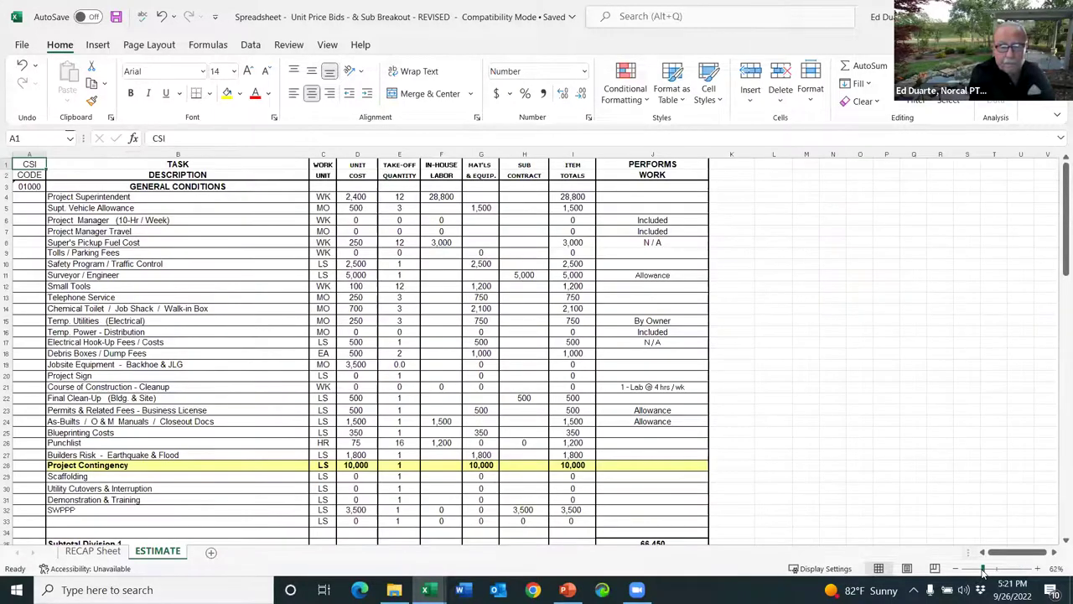
- Enlarge the ESTIMATE sheet to 80% zoom and look over the General Conditions task list
click(1038, 570)
click(1037, 571)
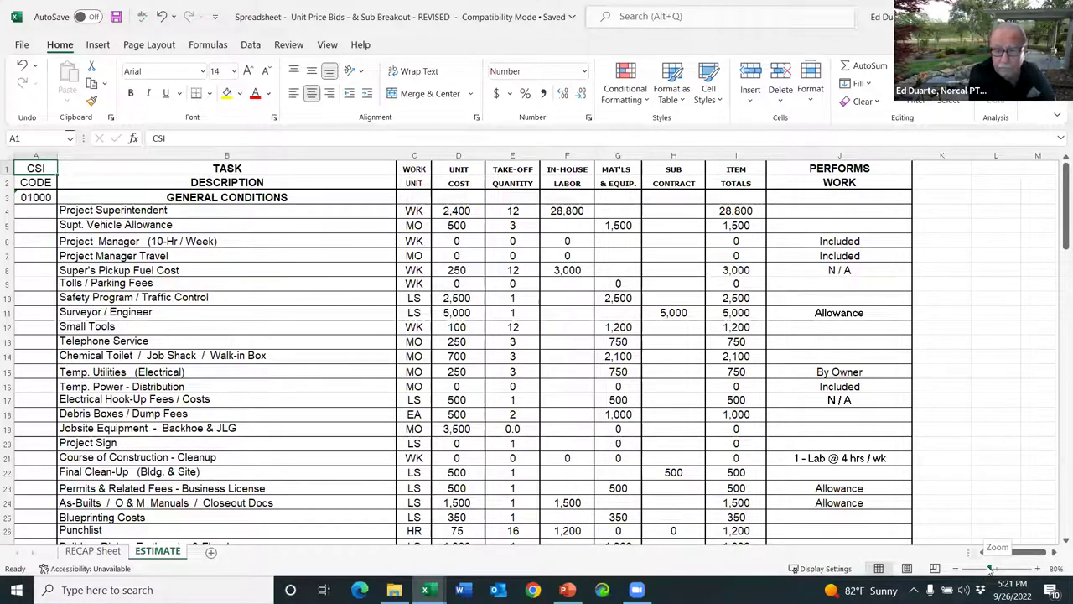
drag(991, 571, 988, 571)
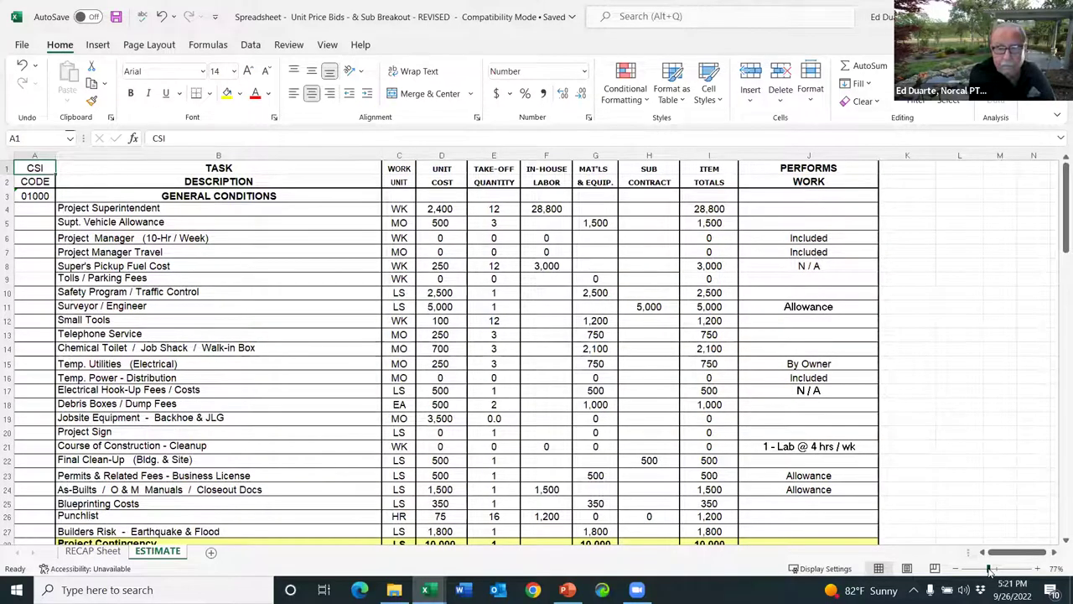
drag(989, 570, 992, 570)
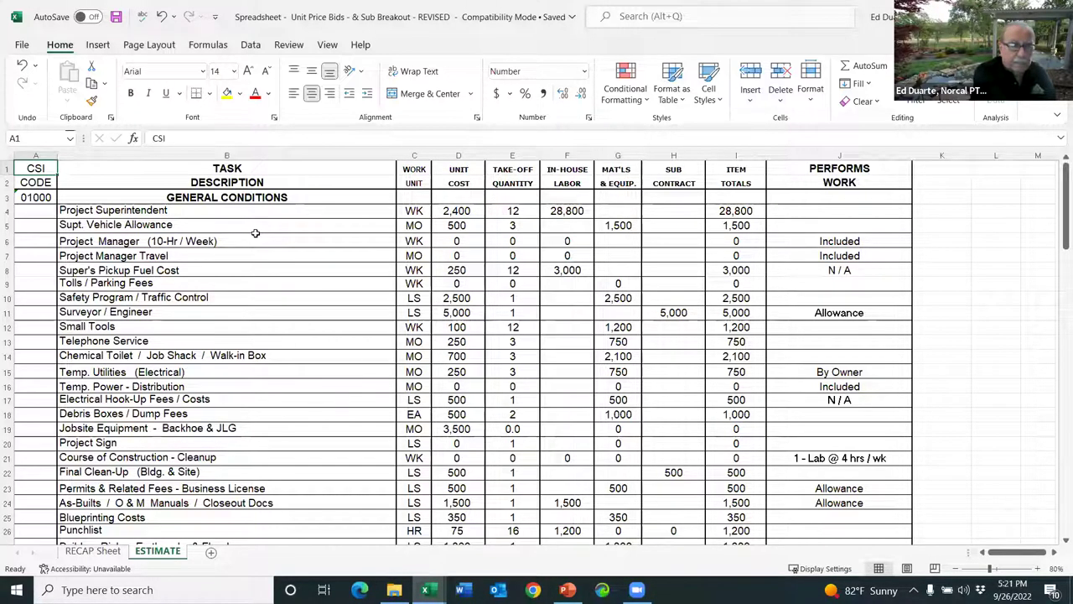
scroll(254, 234, down, 3)
scroll(255, 234, up, 3)
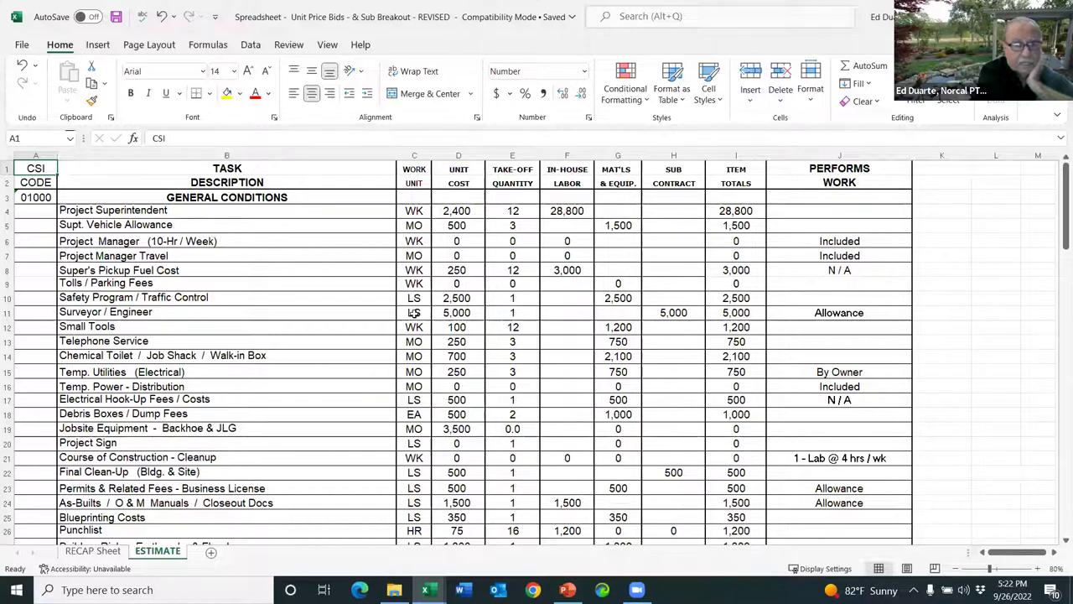
- Review the General Conditions work units, highlighting the Unit Cost and Take-Off Quantity columns in turn through the Blueprinting Costs row
click(418, 415)
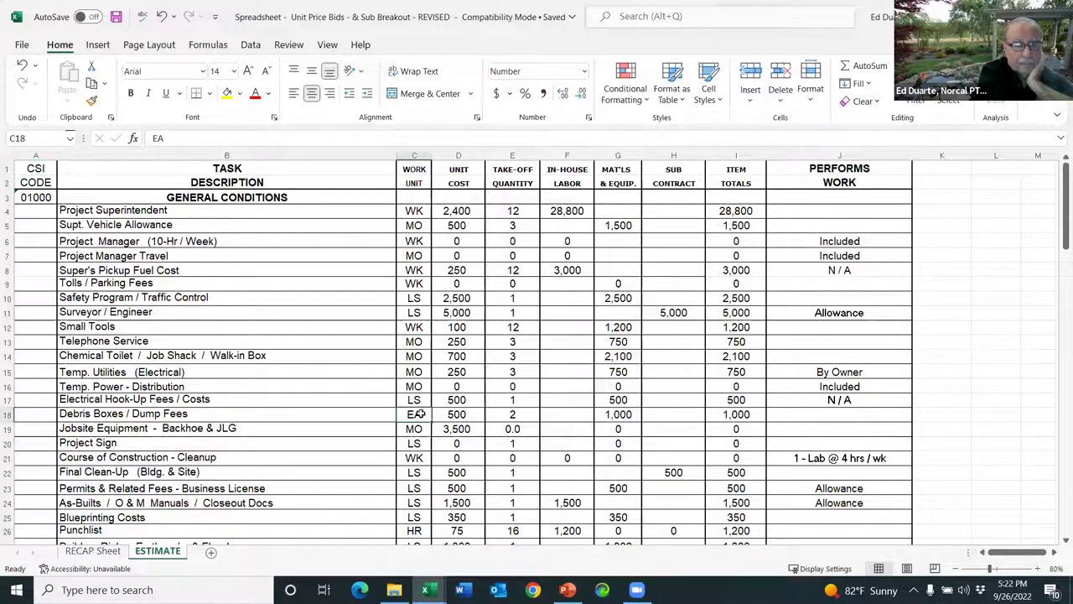
scroll(422, 453, down, 3)
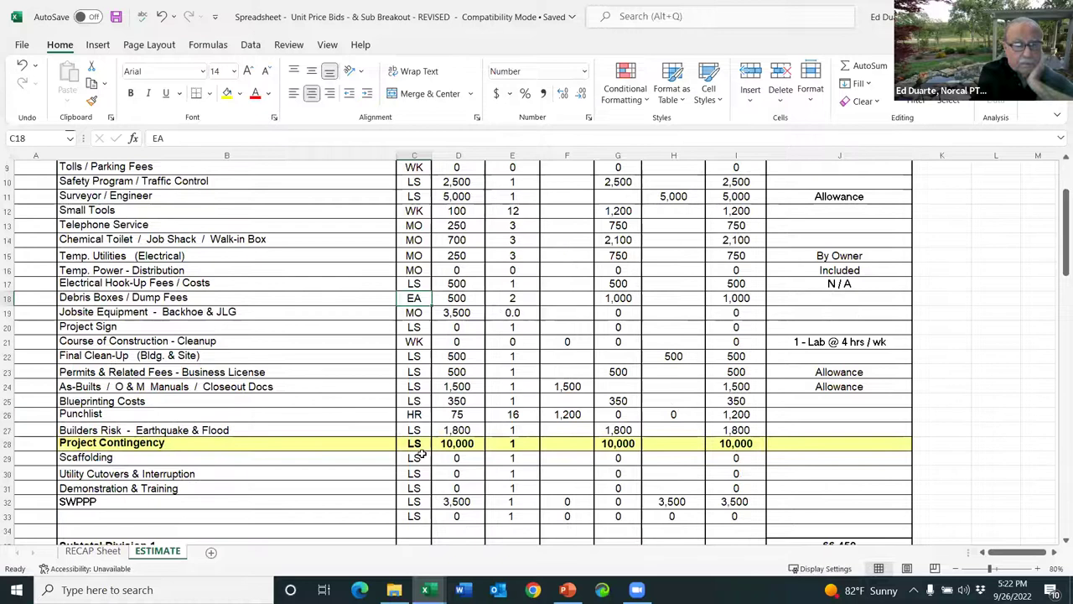
scroll(422, 444, up, 3)
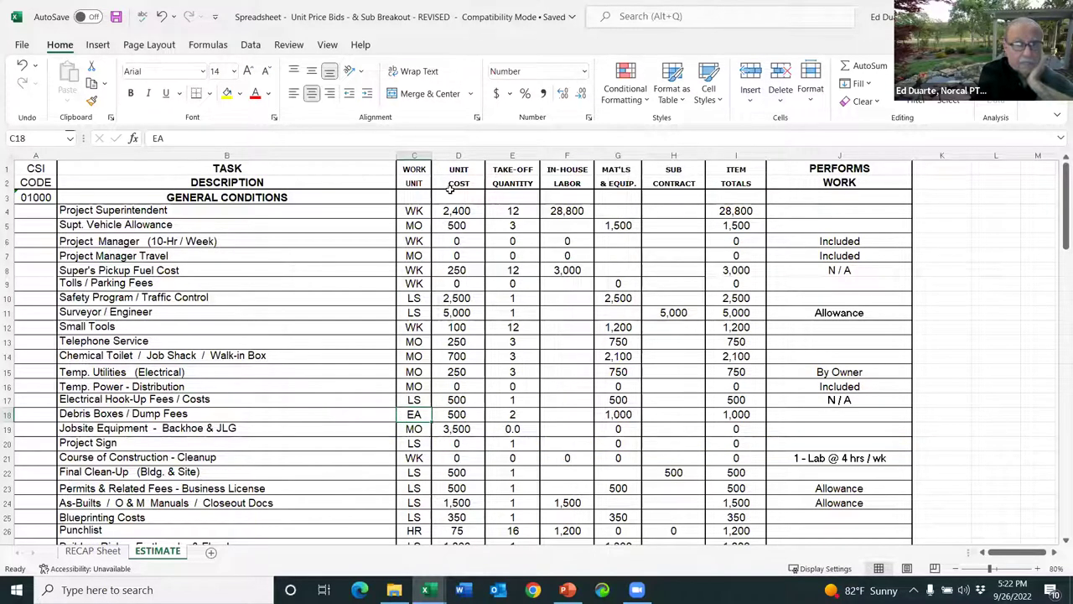
drag(462, 209, 469, 516)
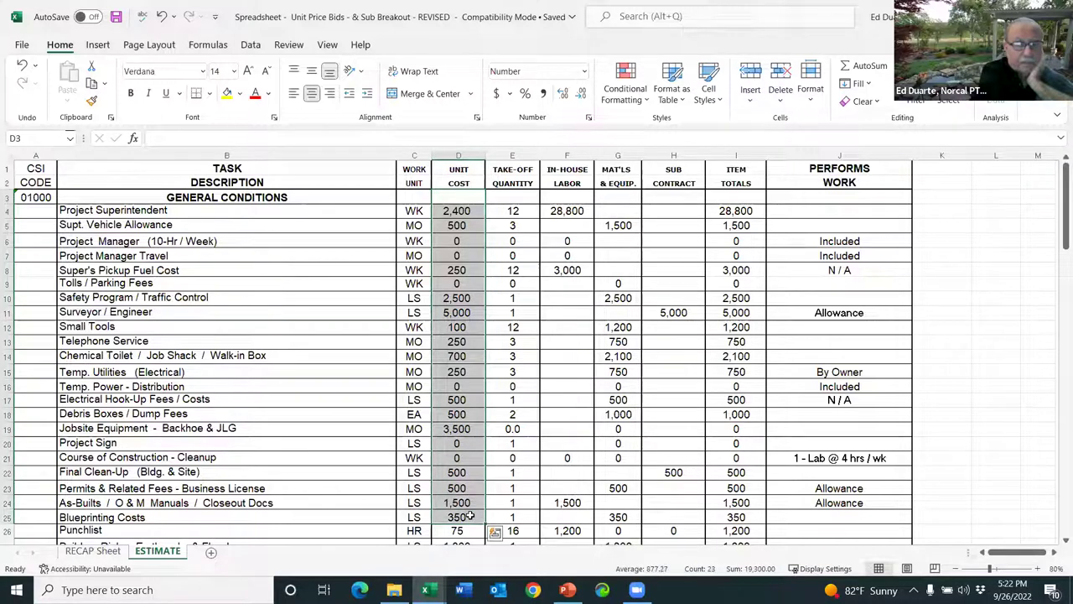
click(332, 366)
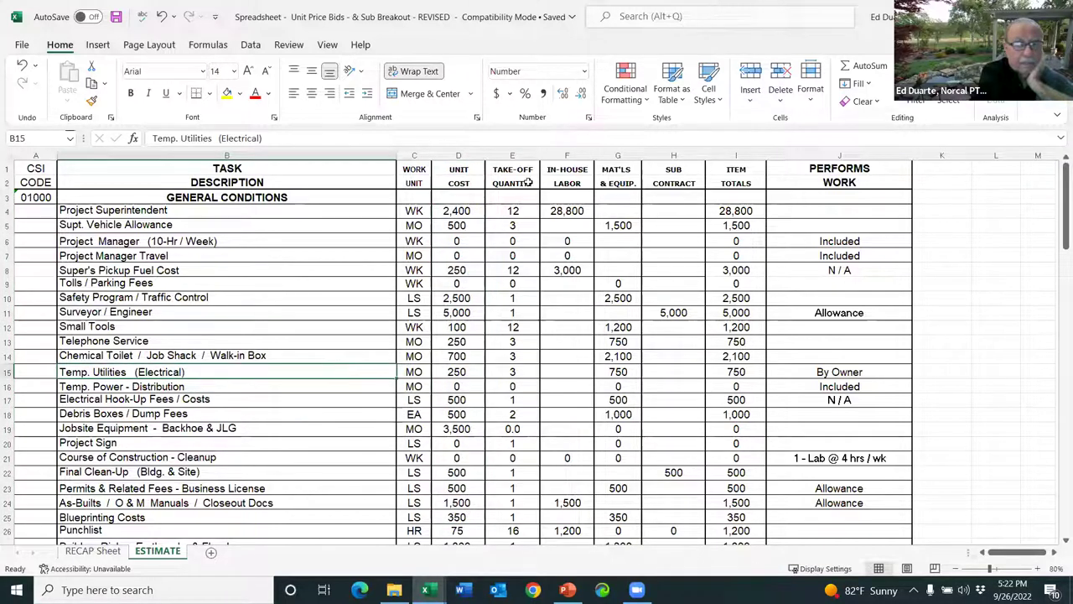
drag(516, 194, 523, 515)
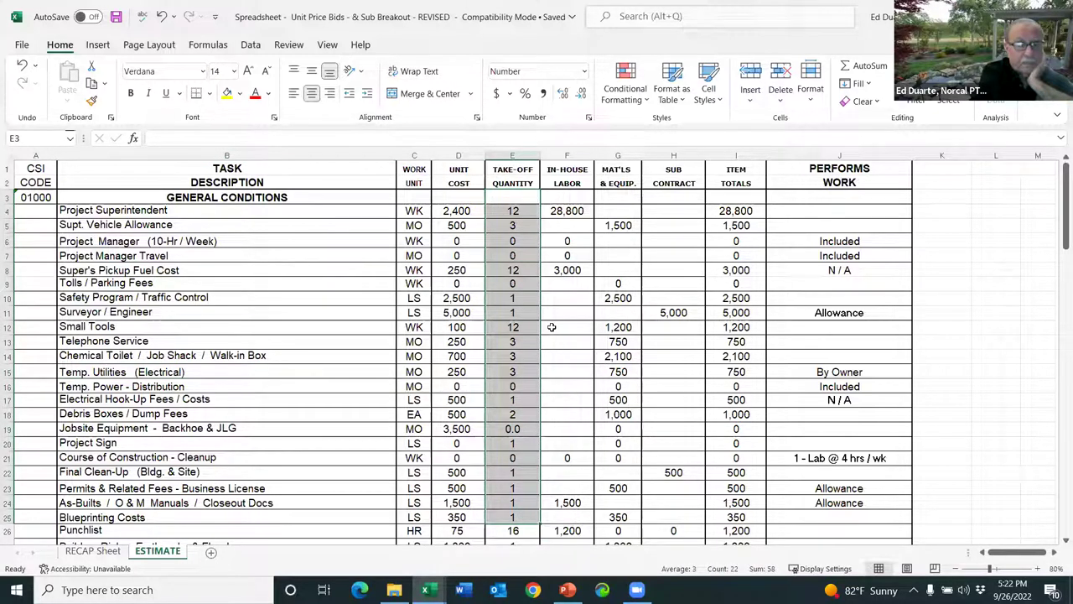
- Highlight the In-House Labor, Mat'ls & Equip., Sub Contract, Item Totals and Performs Work columns one after another for the General Conditions tasks
click(568, 213)
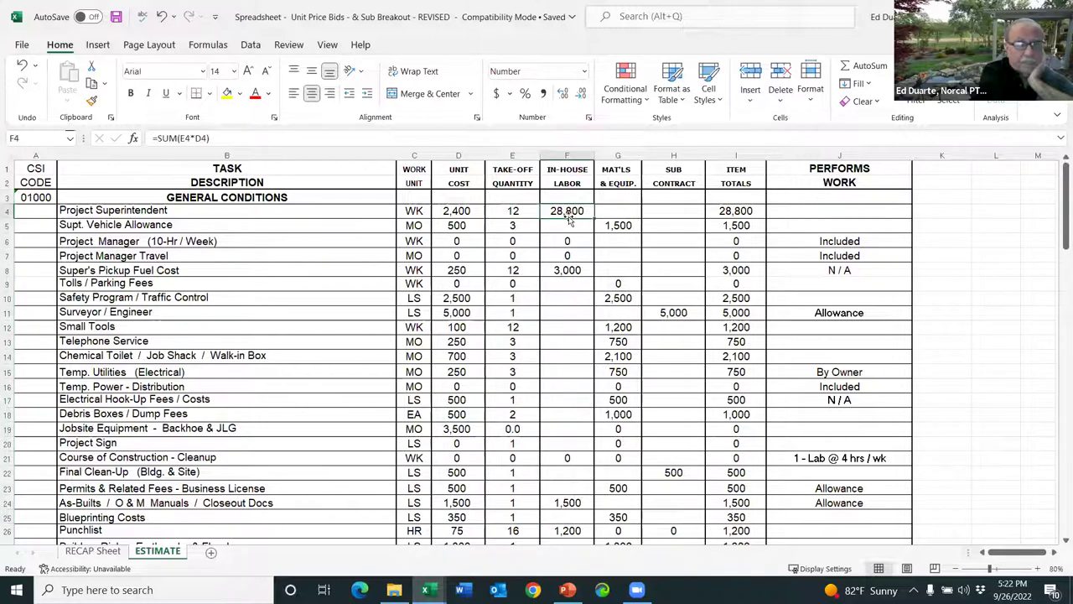
drag(570, 220, 578, 501)
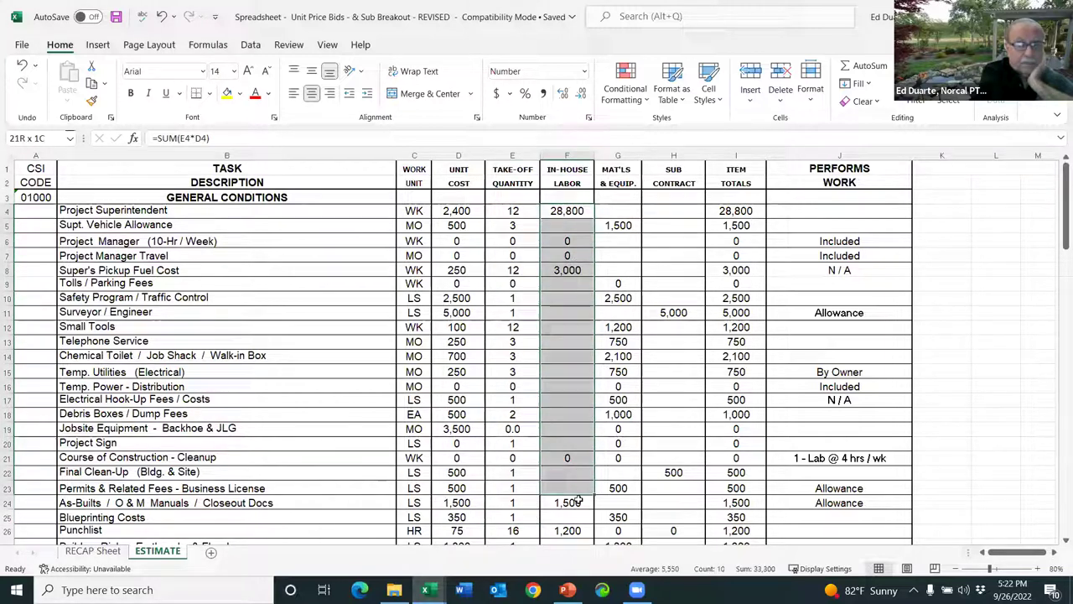
click(624, 203)
drag(622, 201, 634, 503)
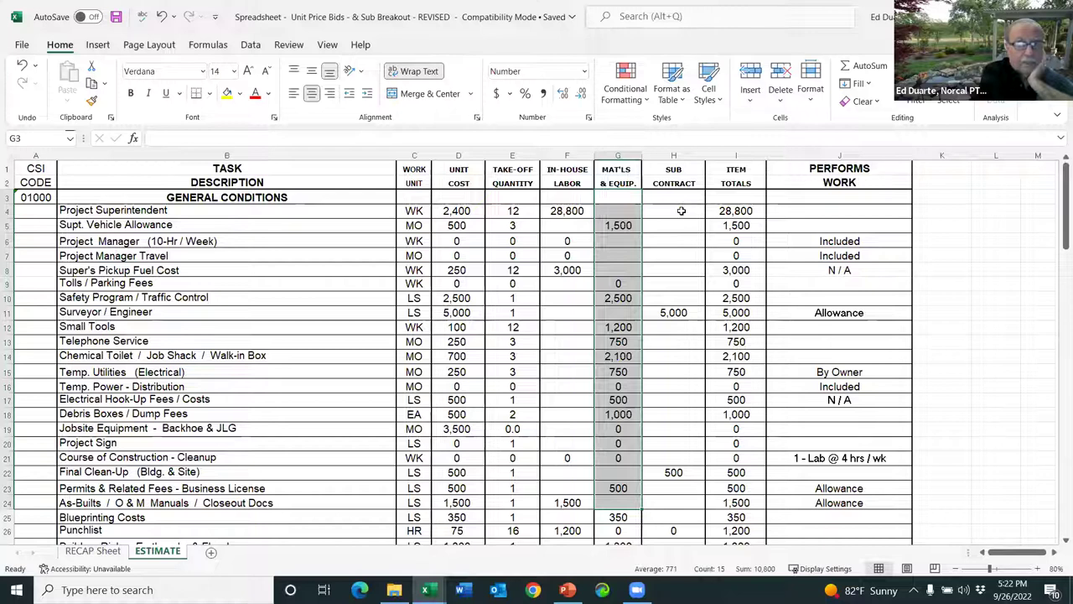
drag(680, 204, 680, 500)
drag(746, 211, 737, 502)
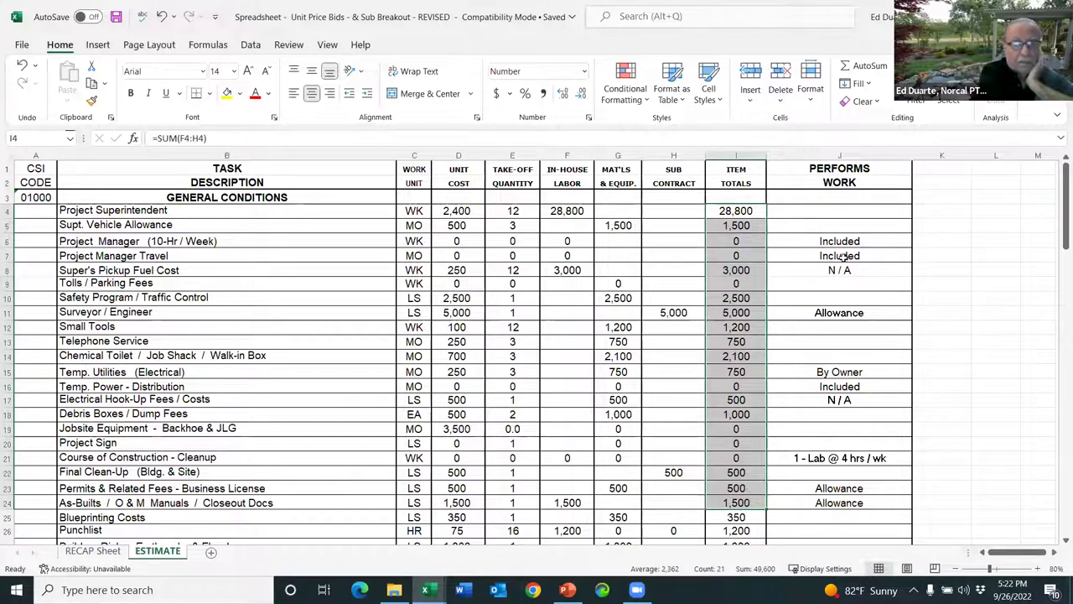
drag(841, 215, 837, 502)
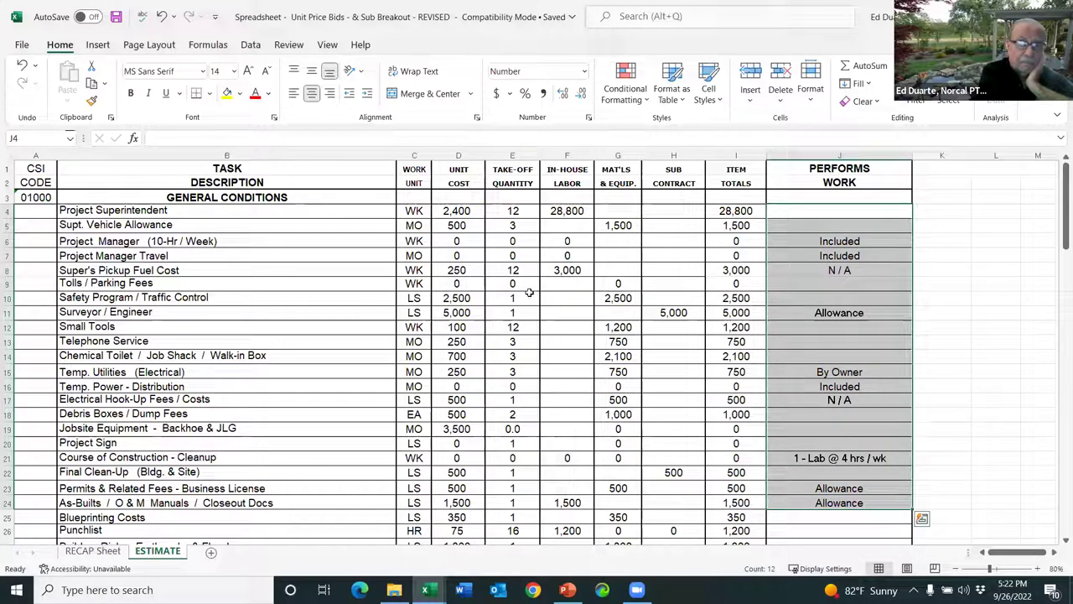
- Go through the General Conditions task descriptions from Project Superintendent to Demonstration & Training, temporarily highlighting them in two blocks
click(351, 210)
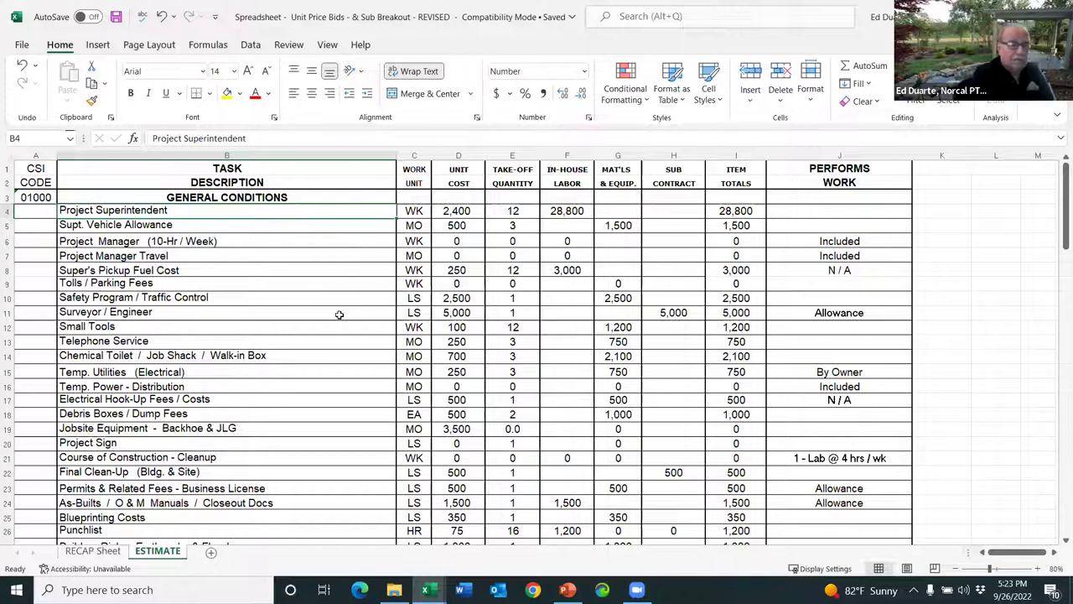
scroll(339, 315, down, 3)
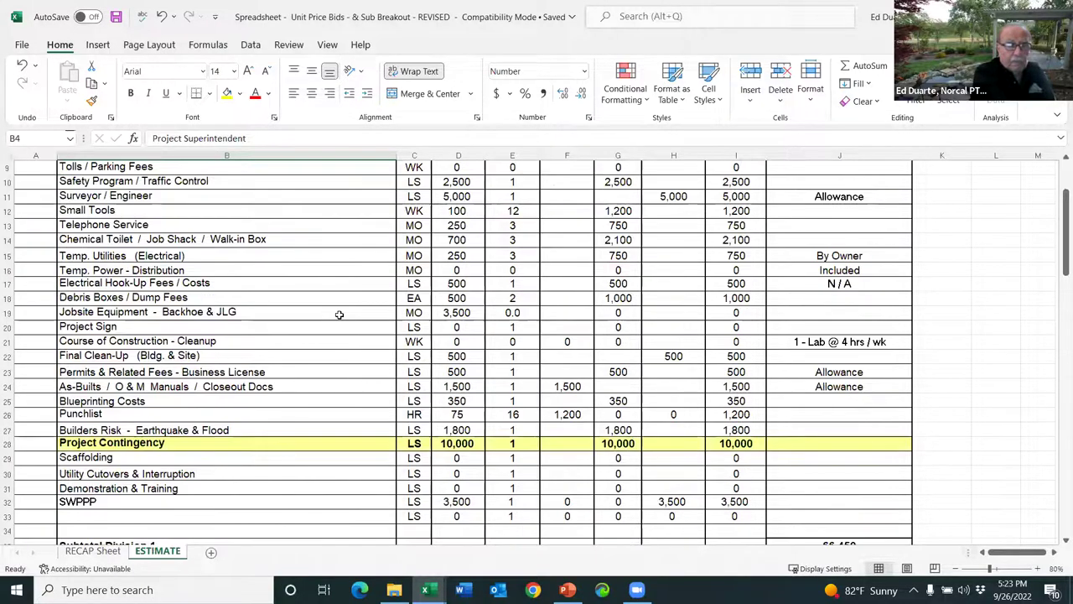
scroll(339, 315, down, 3)
scroll(326, 252, up, 3)
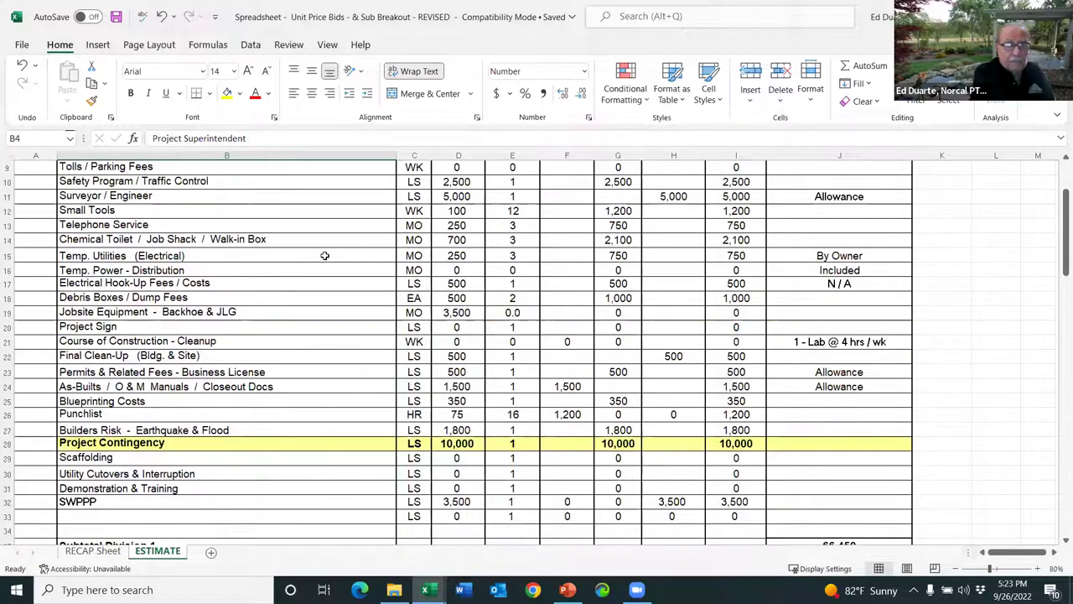
scroll(324, 255, up, 3)
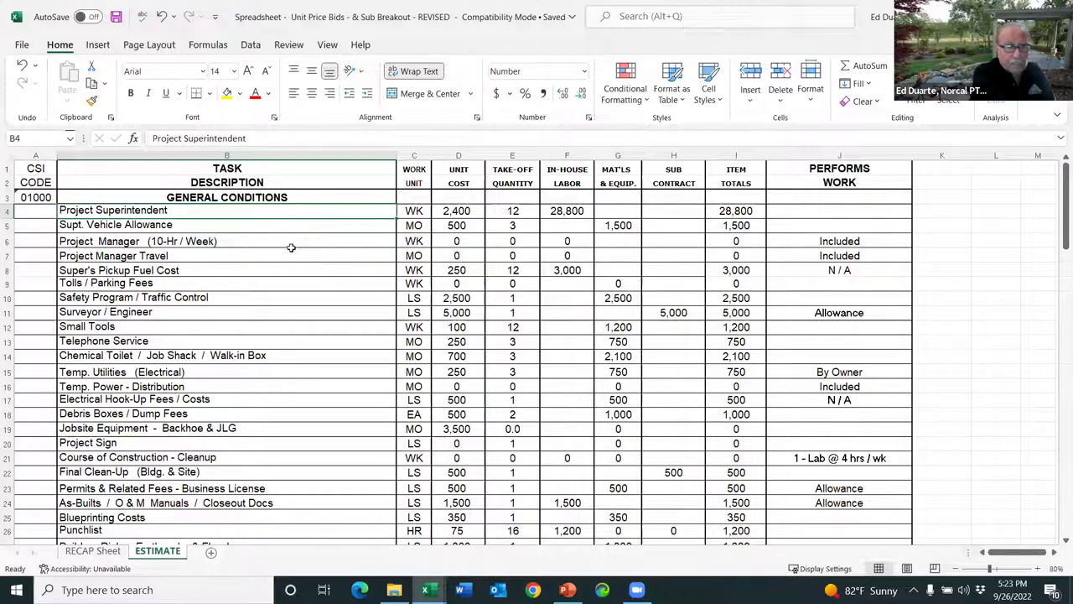
drag(293, 226, 282, 510)
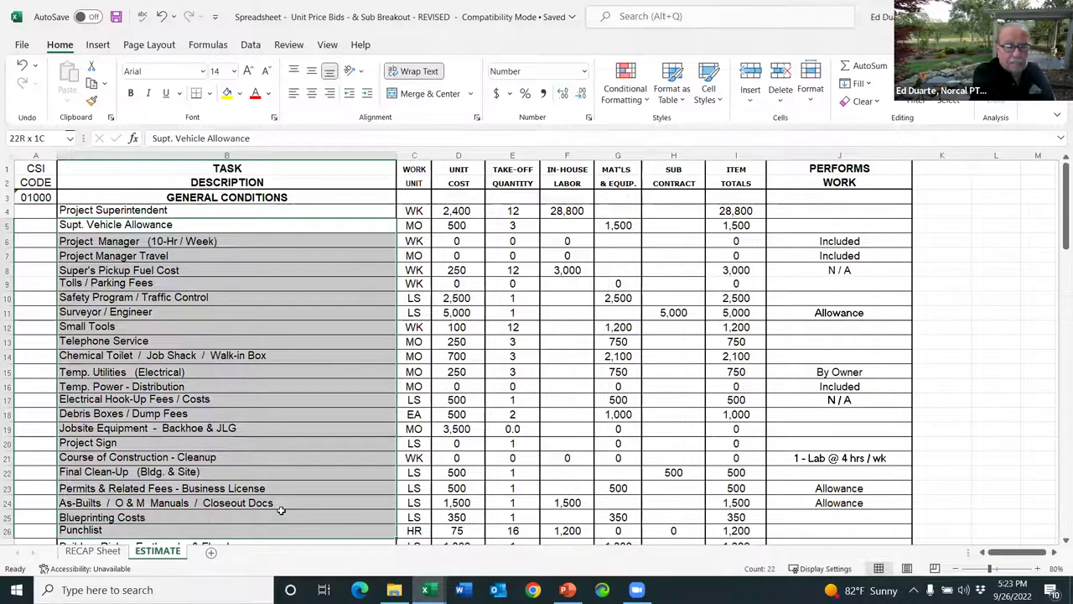
scroll(299, 391, down, 3)
drag(273, 326, 271, 495)
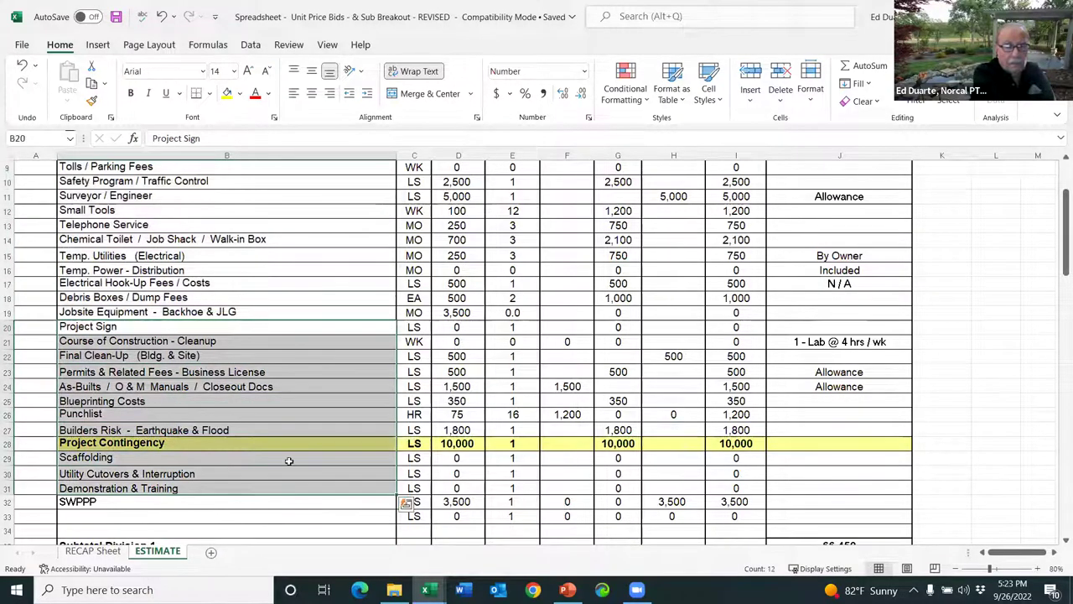
click(975, 455)
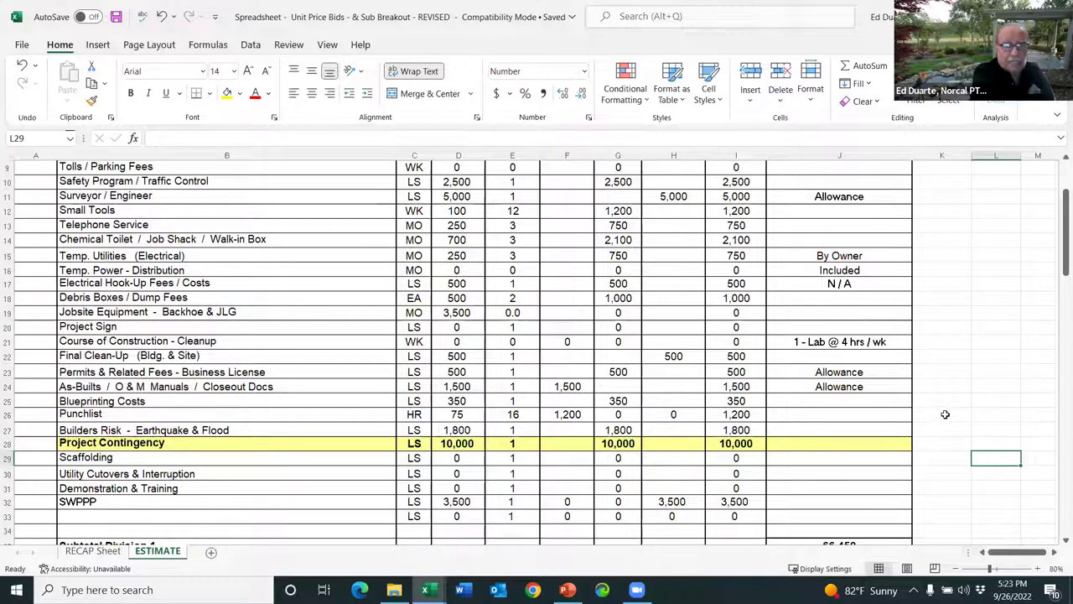
- Inspect the Subtotal Division 1 formula and read the bid item breakdowns from Mobilization & Demobilization through Electric Light Poles
scroll(844, 416, down, 3)
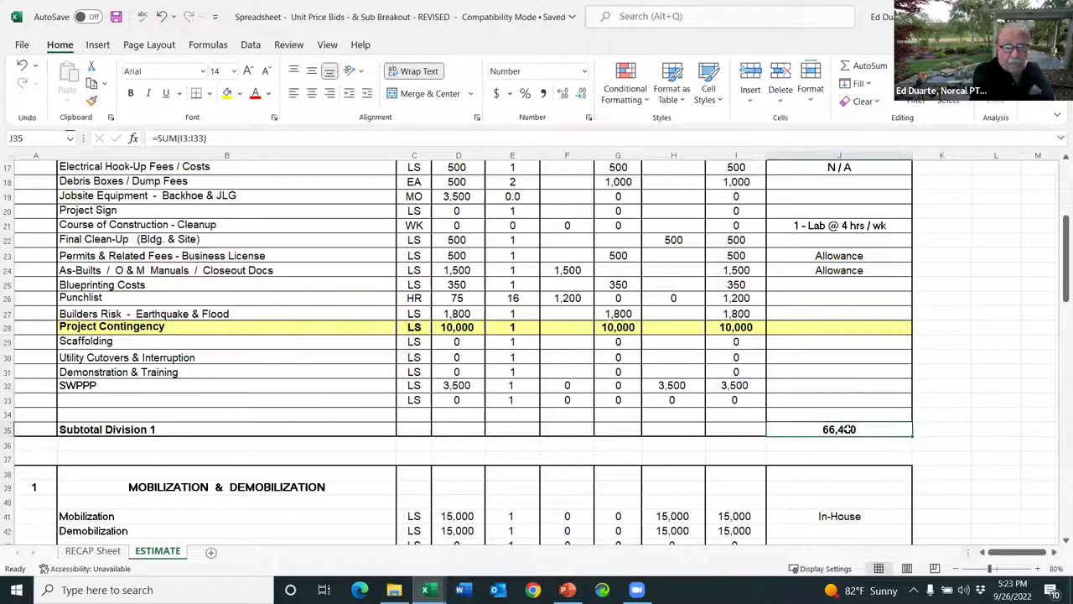
click(848, 429)
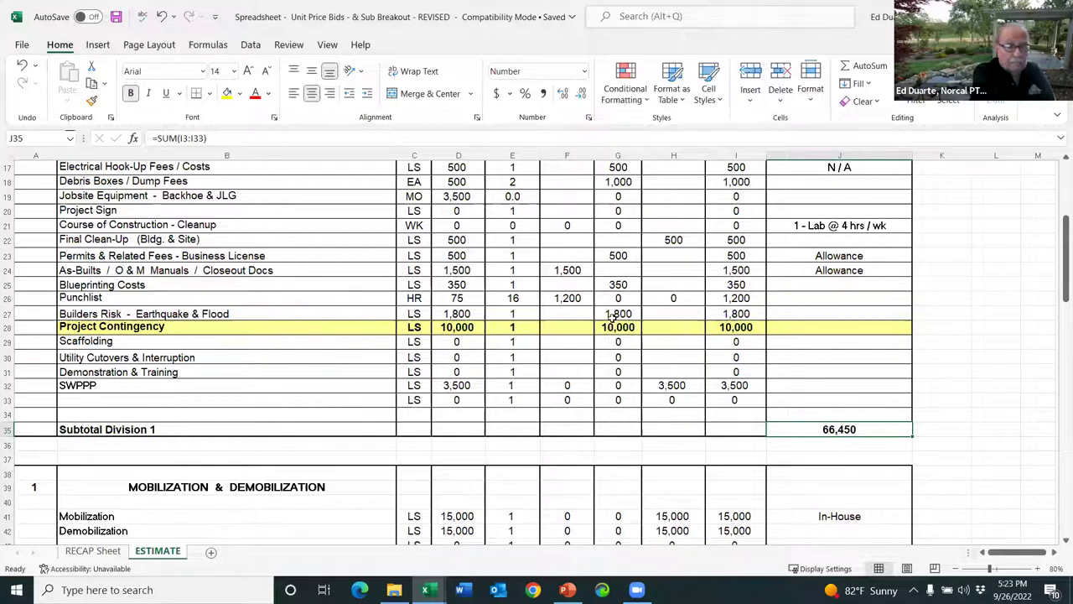
scroll(615, 317, down, 3)
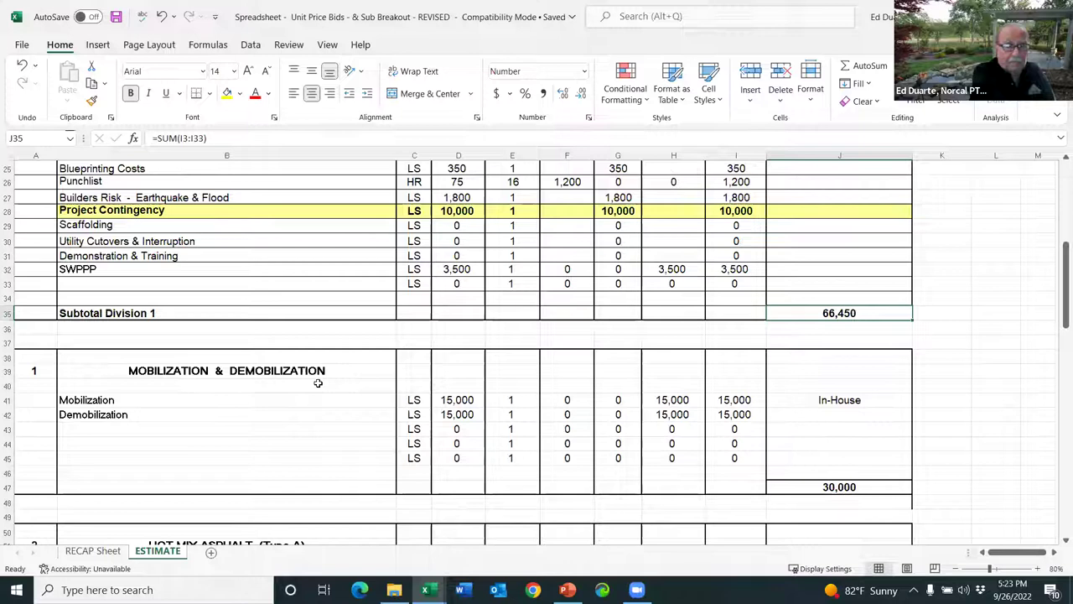
scroll(318, 382, down, 3)
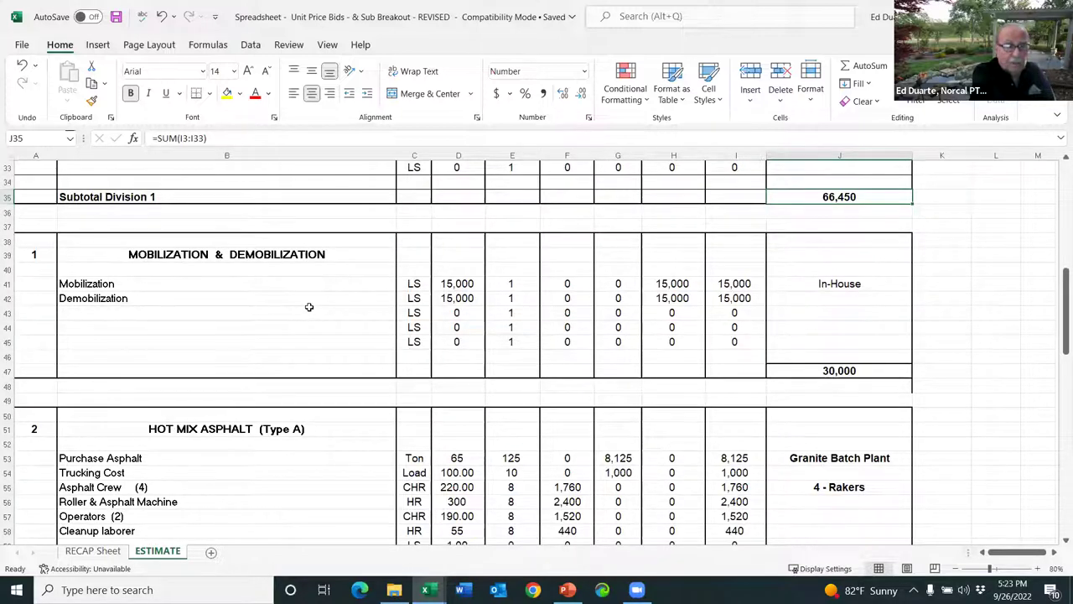
scroll(309, 307, down, 5)
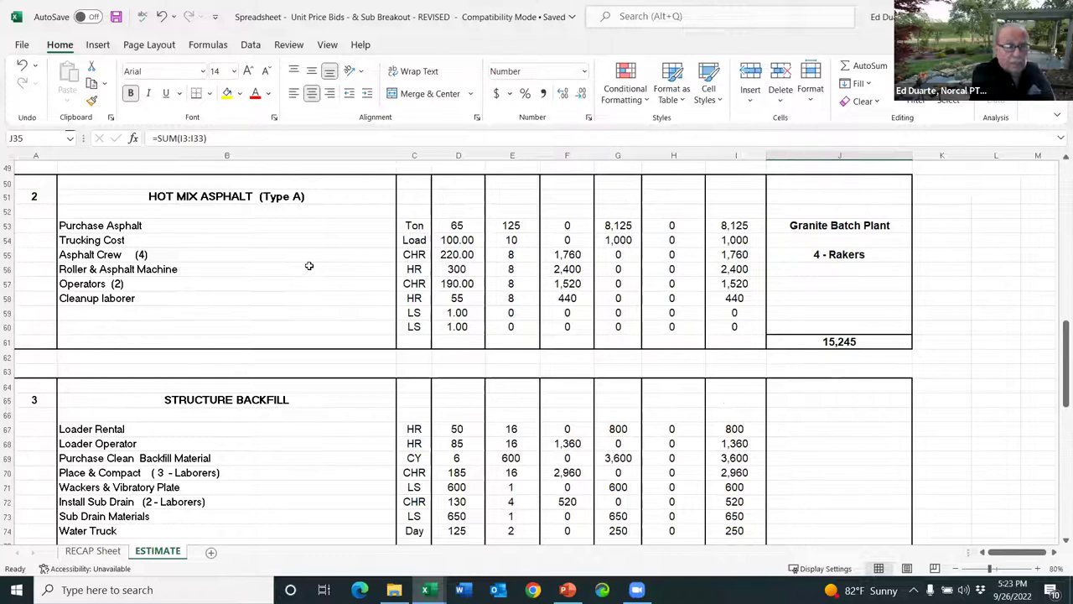
scroll(312, 284, down, 3)
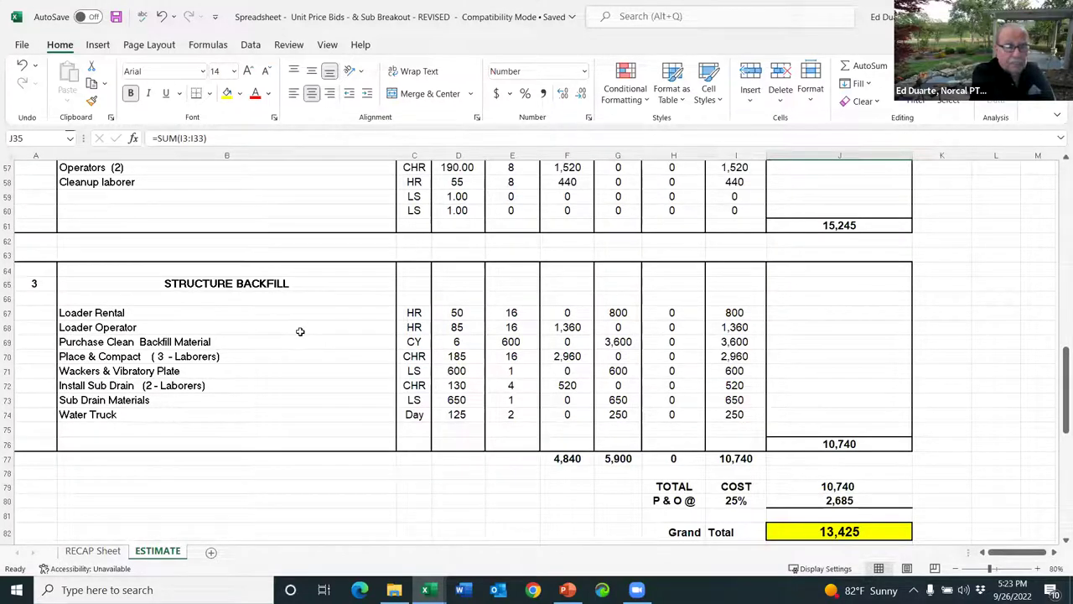
scroll(300, 331, down, 3)
scroll(300, 331, down, 5)
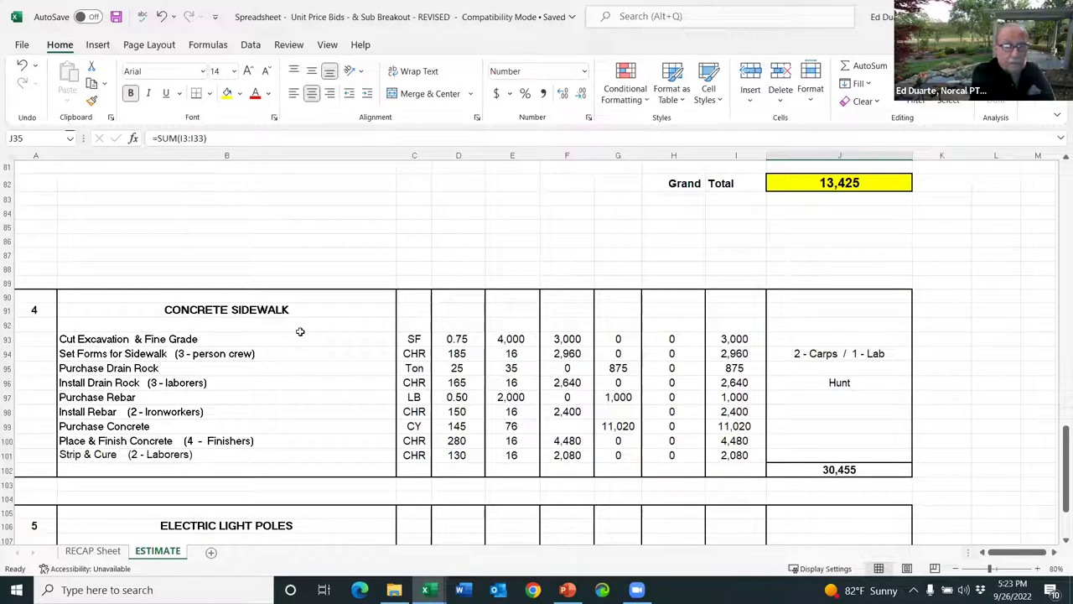
scroll(298, 355, down, 5)
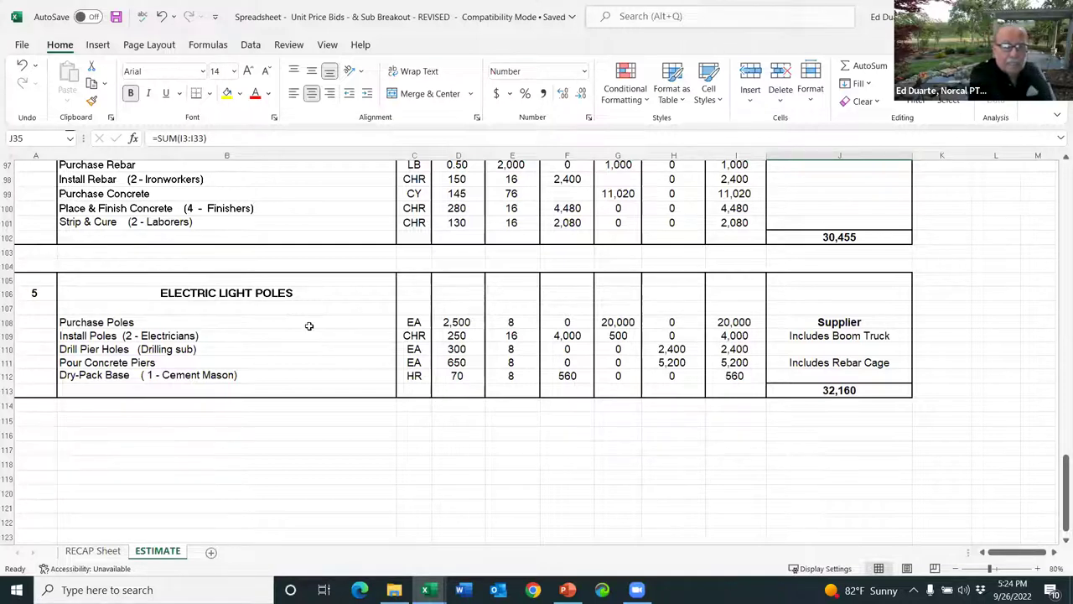
- Return to the Structure Backfill breakdown and temporarily highlight its task descriptions from Loader Rental to Water Truck, ending on the section heading
scroll(309, 325, up, 10)
scroll(319, 315, up, 8)
scroll(331, 306, up, 8)
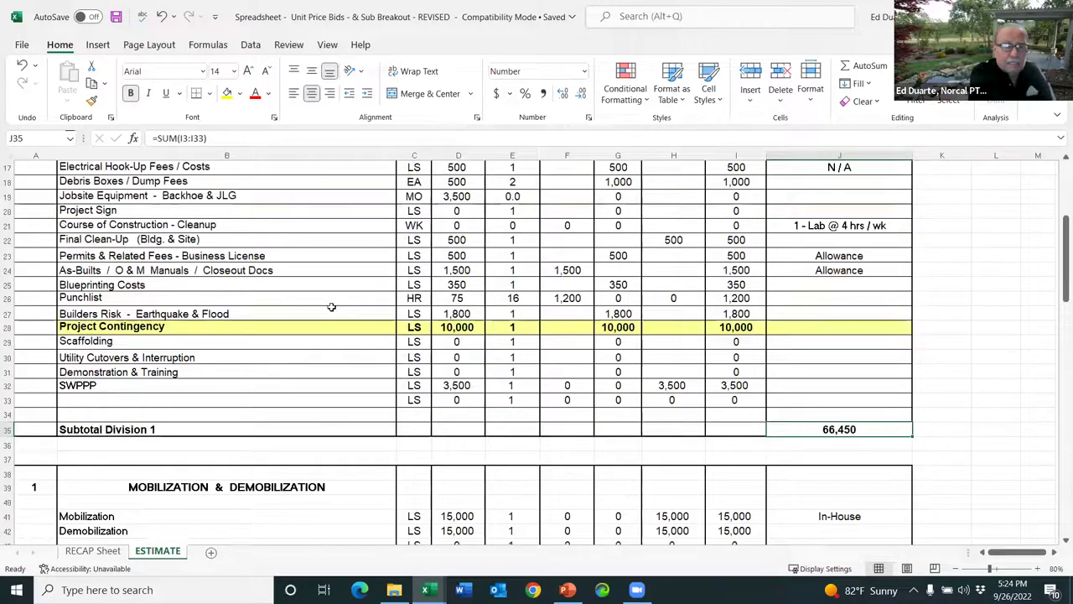
scroll(331, 306, down, 5)
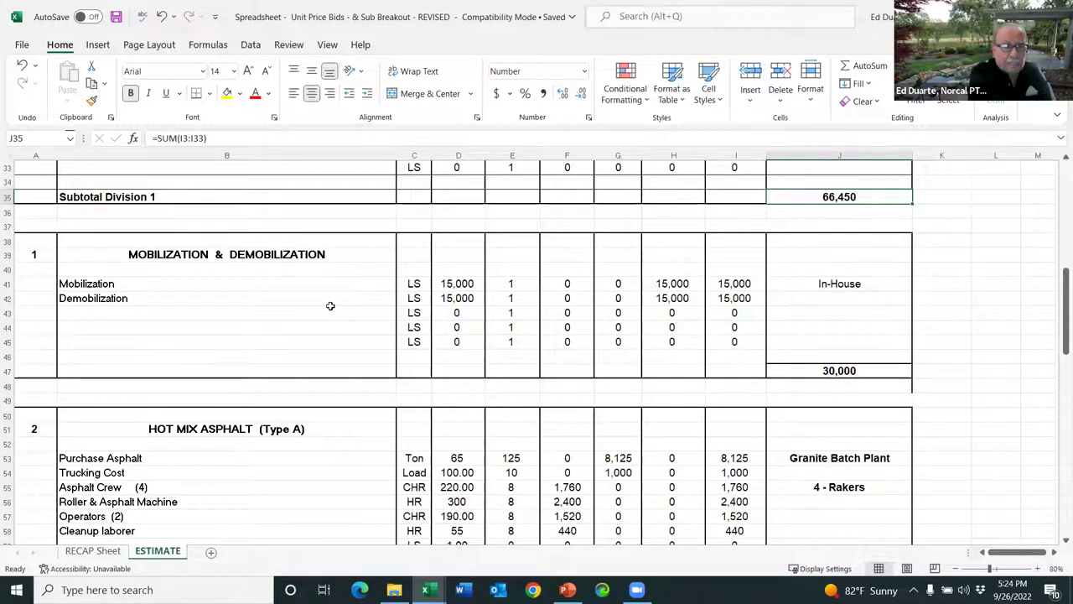
scroll(330, 305, down, 5)
scroll(331, 306, down, 3)
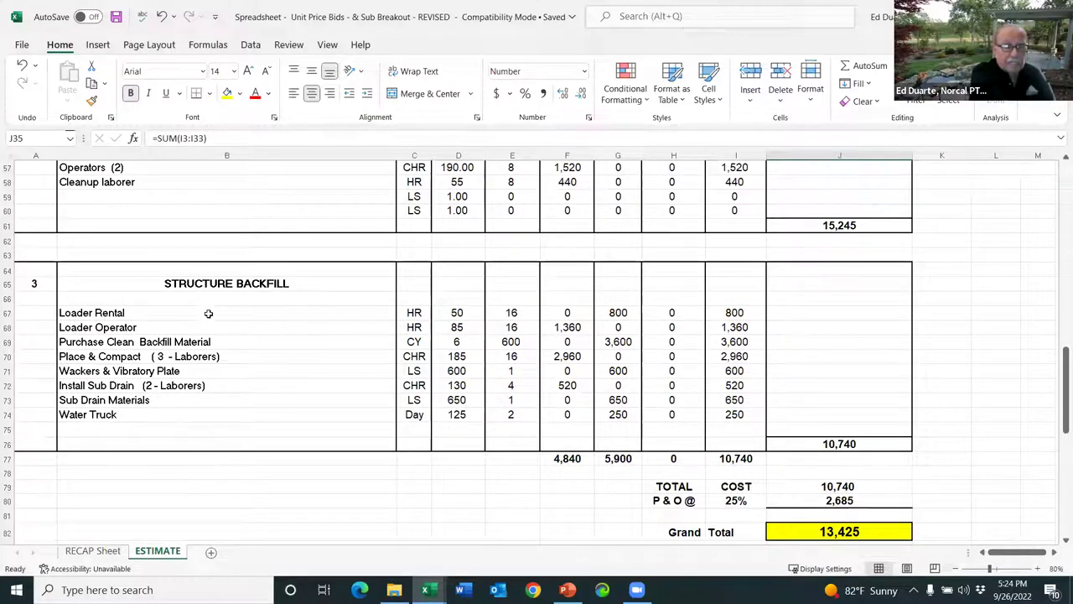
drag(209, 310, 220, 416)
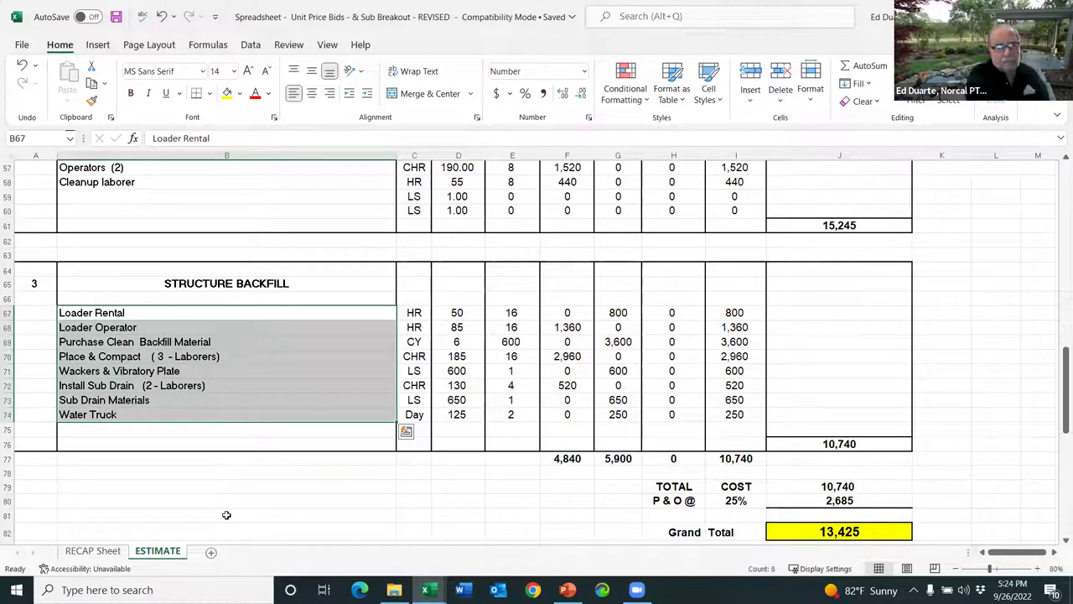
click(325, 283)
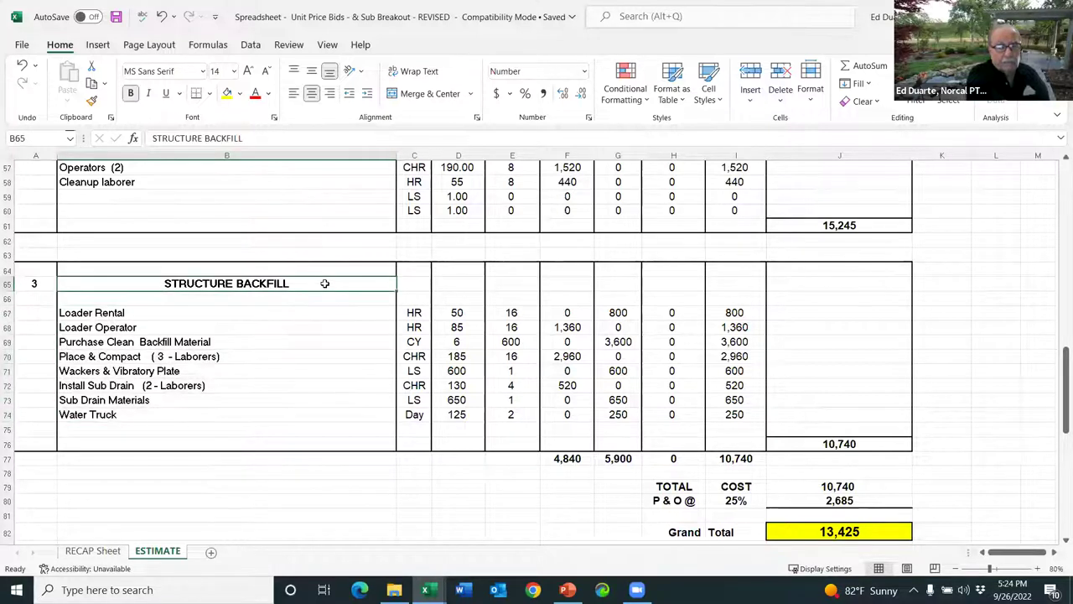
- Go through the Structure Backfill task descriptions one by one, from Loader Rental down to Water Truck
click(141, 313)
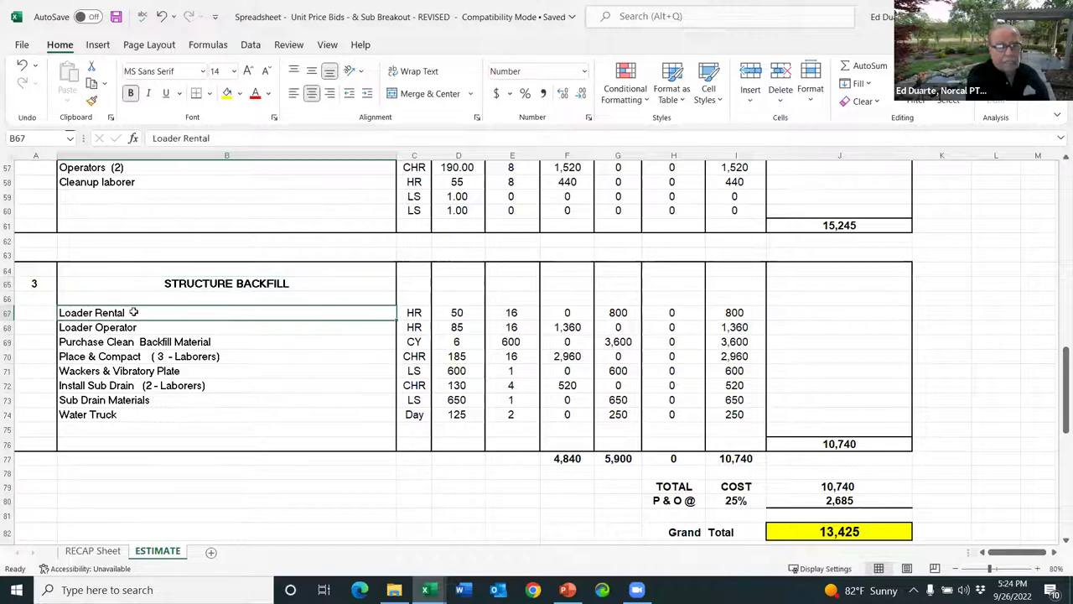
click(130, 327)
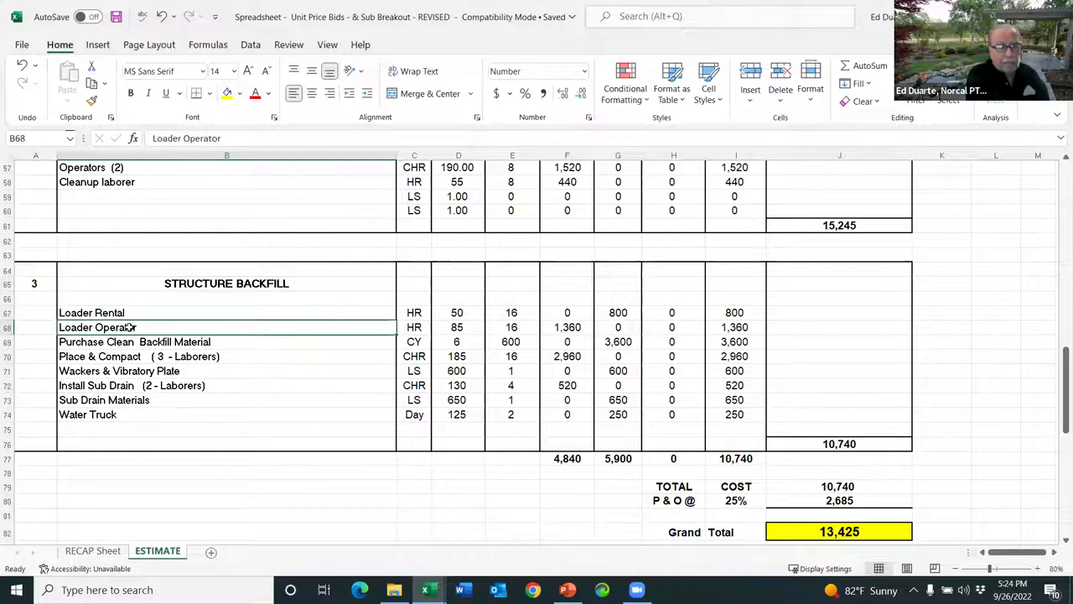
click(144, 341)
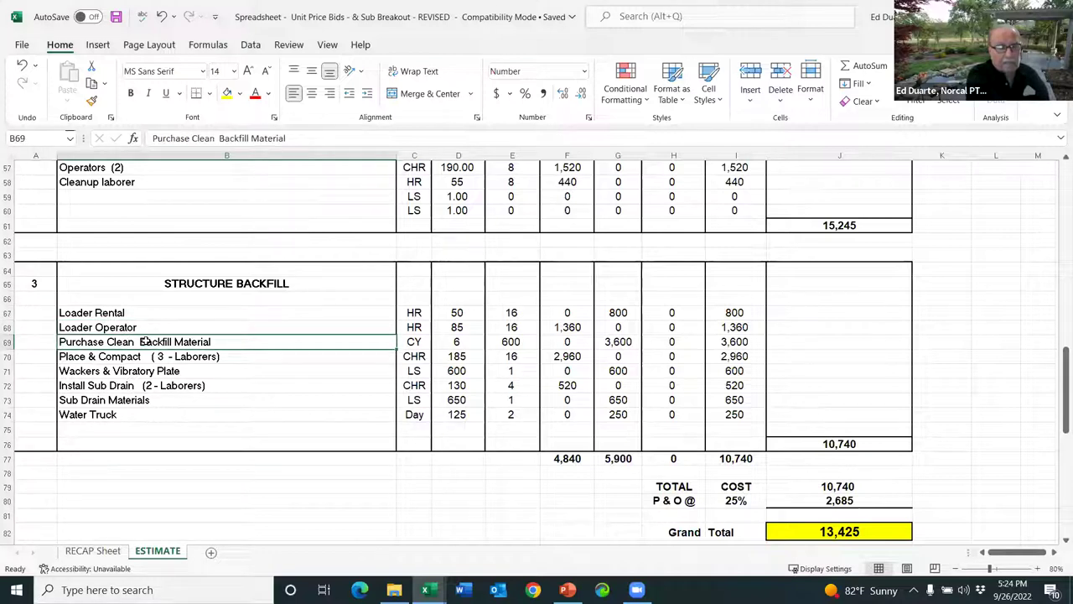
click(155, 356)
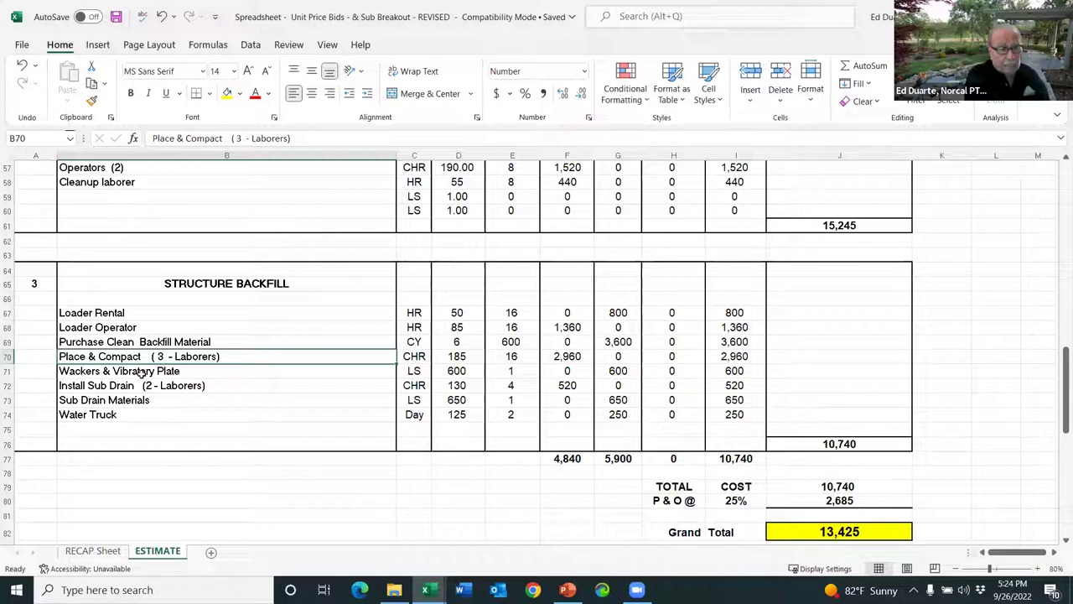
click(140, 372)
click(150, 385)
click(132, 401)
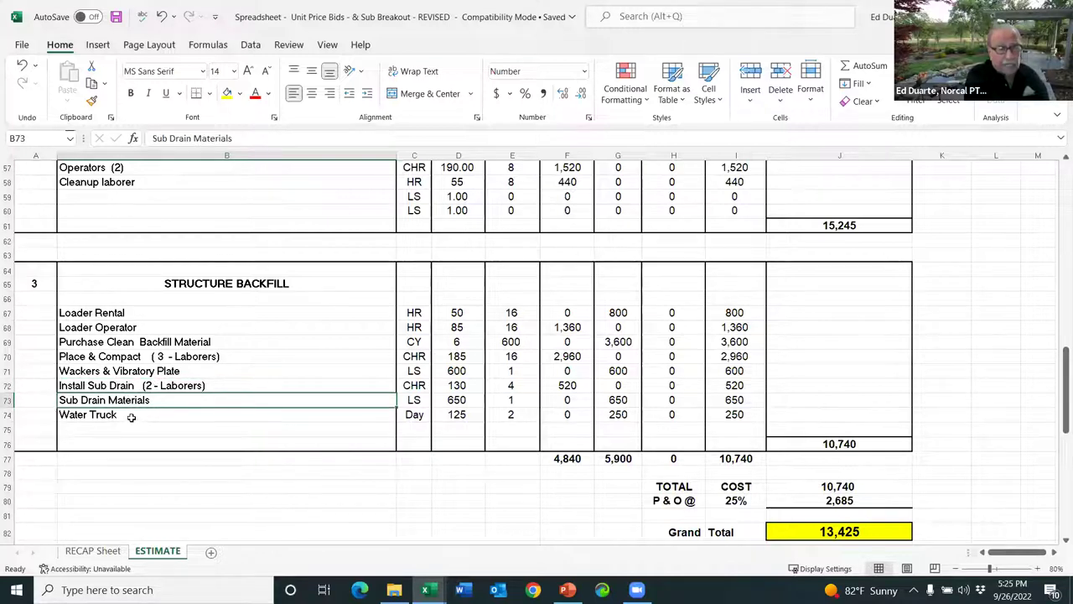
click(132, 415)
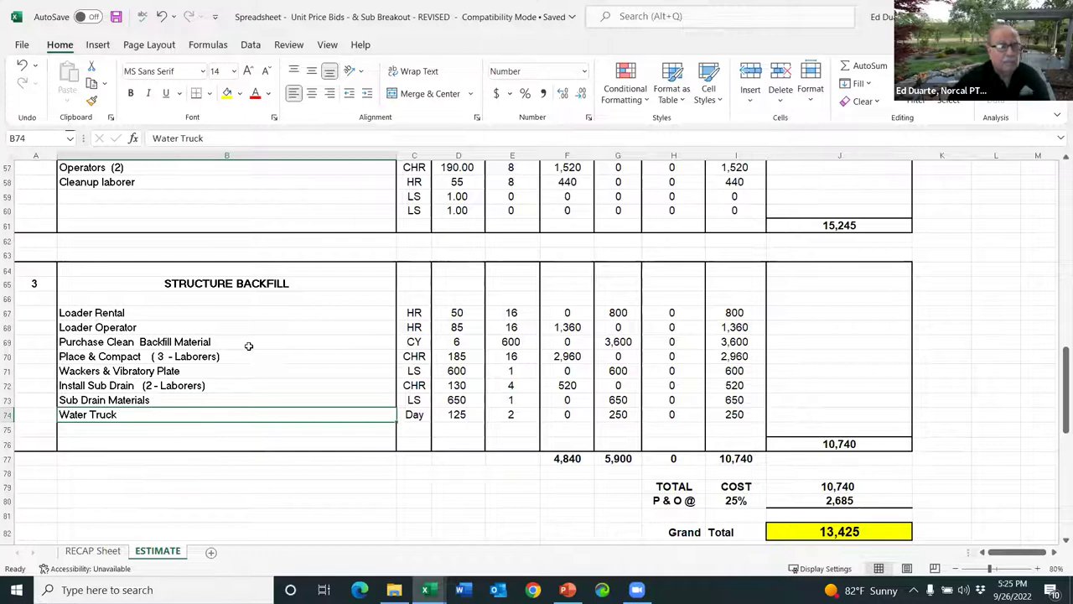
- Inspect the rates, quantities and cost formulas of the Loader Rental and Loader Operator tasks, temporarily highlighting their cost cells through Item Totals
click(457, 313)
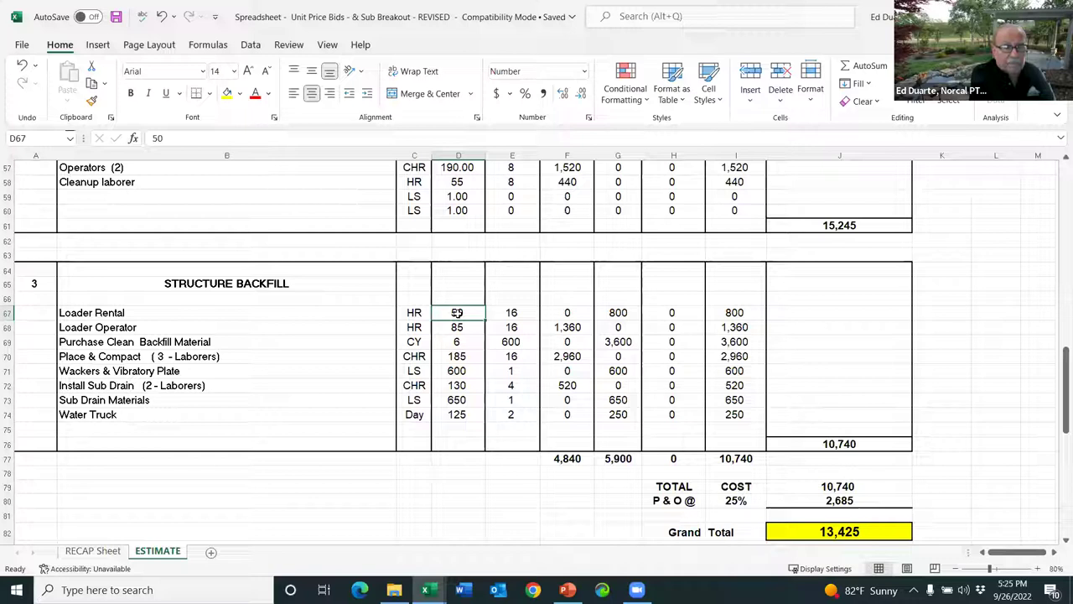
click(511, 313)
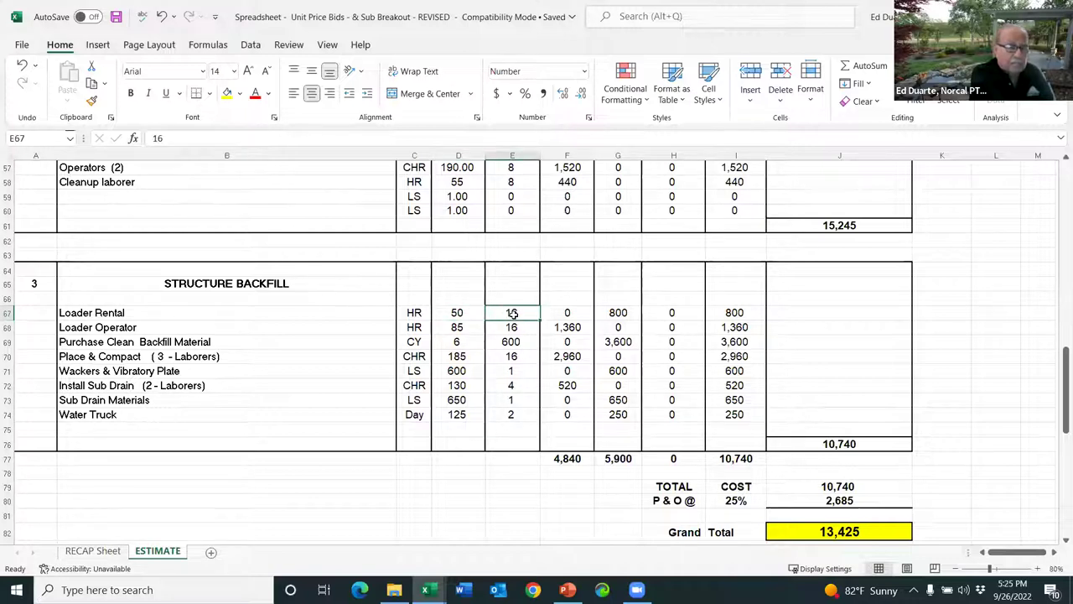
click(618, 313)
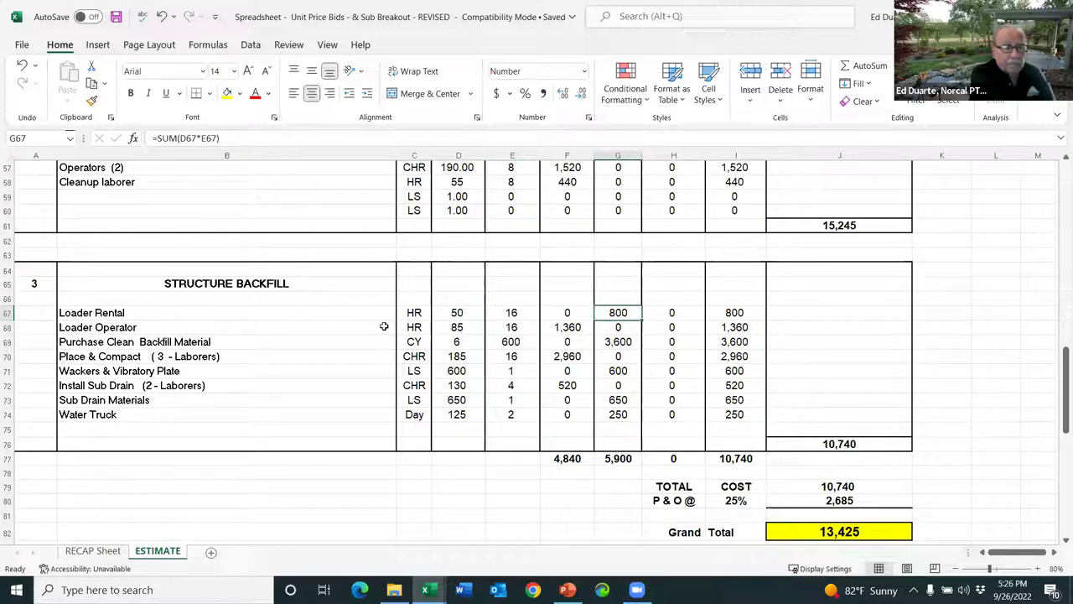
click(460, 327)
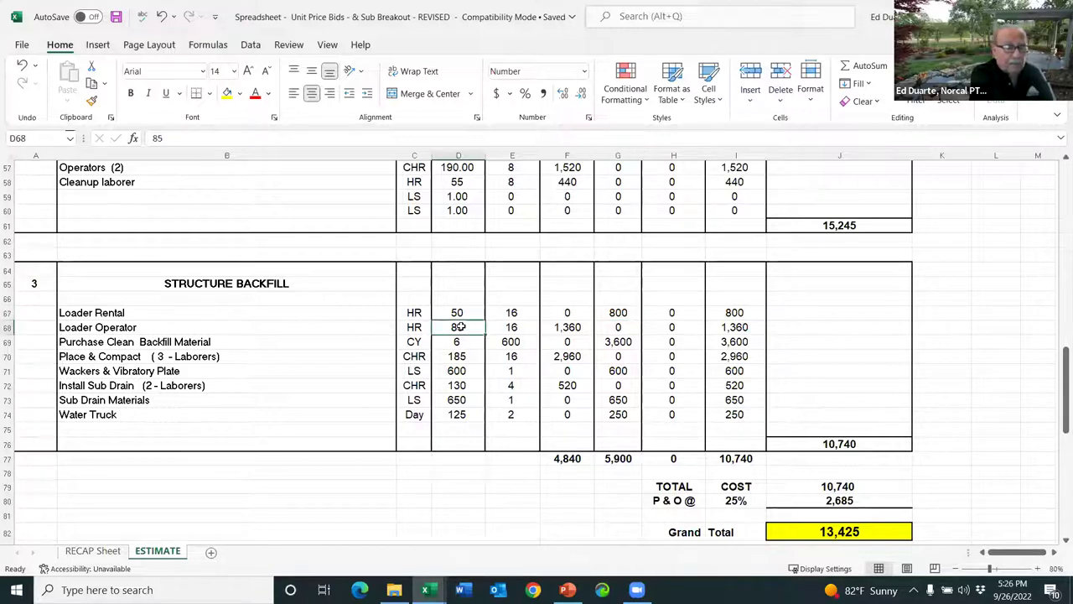
click(514, 329)
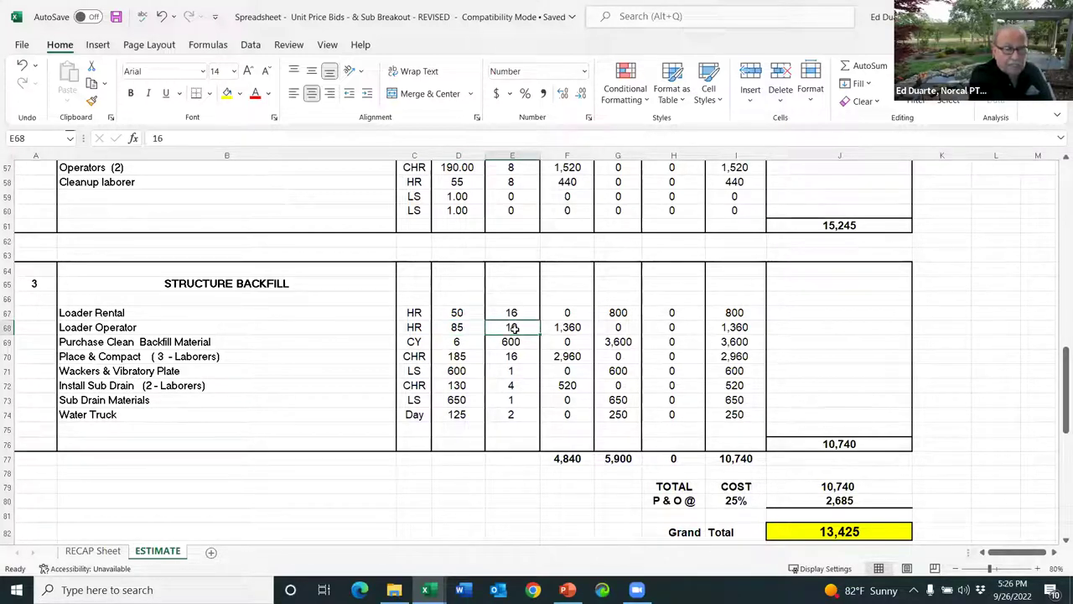
click(569, 327)
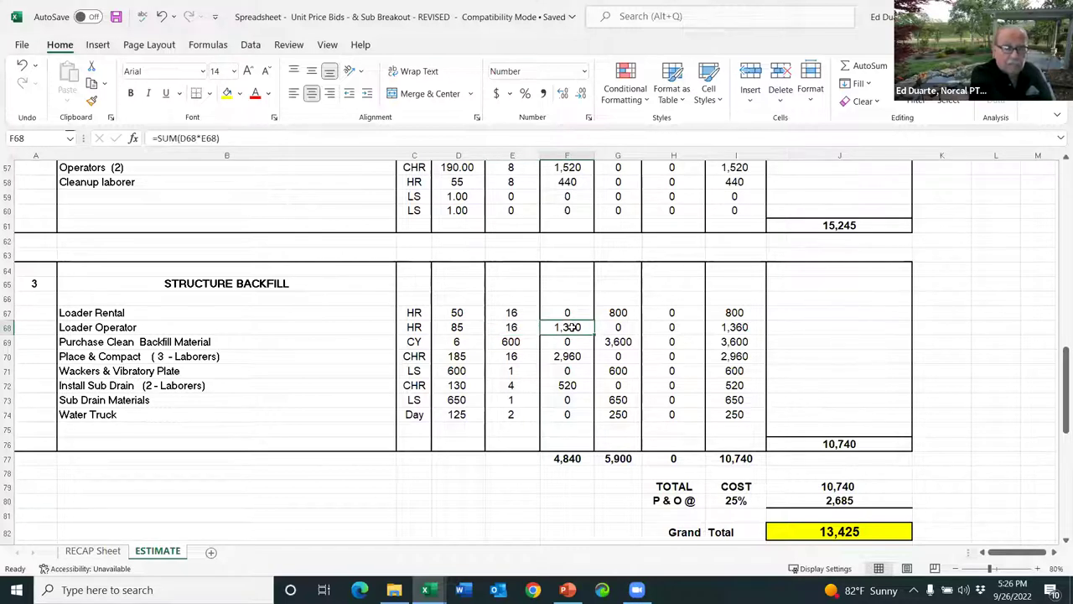
drag(618, 312, 758, 329)
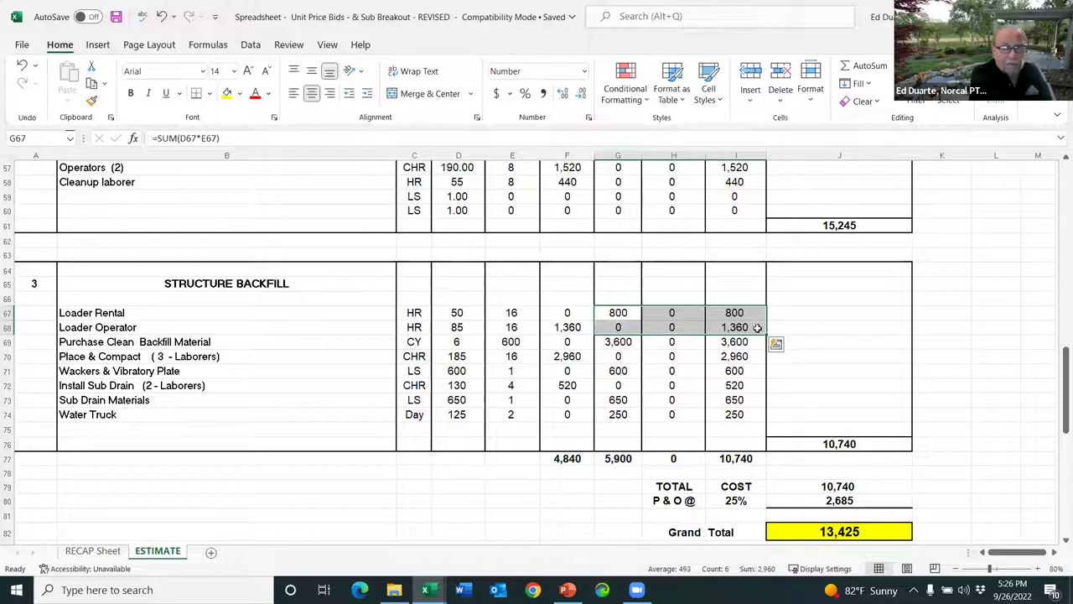
click(813, 313)
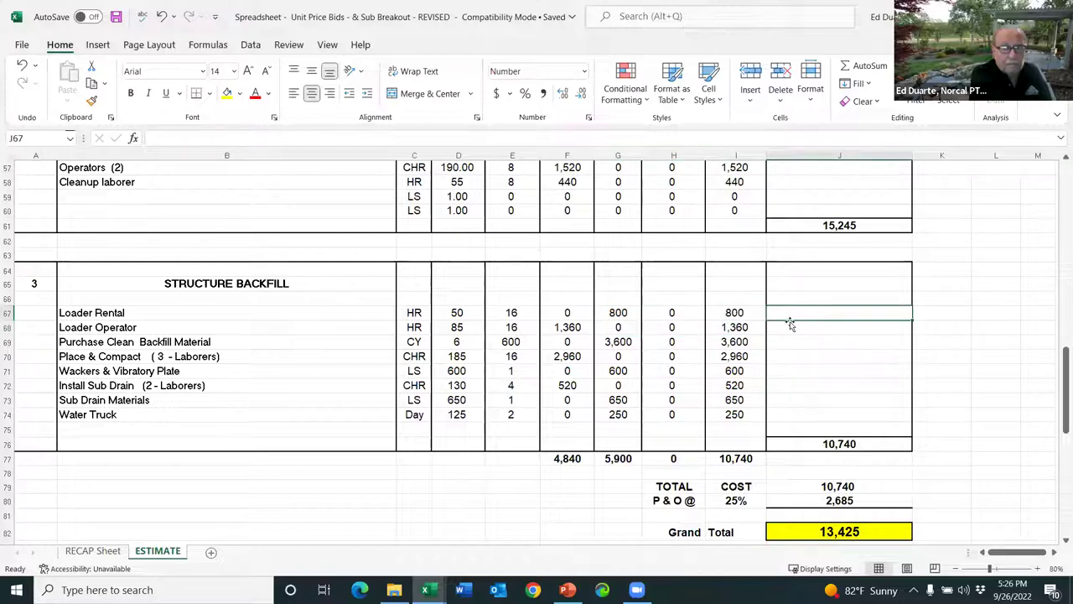
- Inspect the unit, rate, quantity and materials cost formula of the Purchase Clean Backfill Material task
click(209, 342)
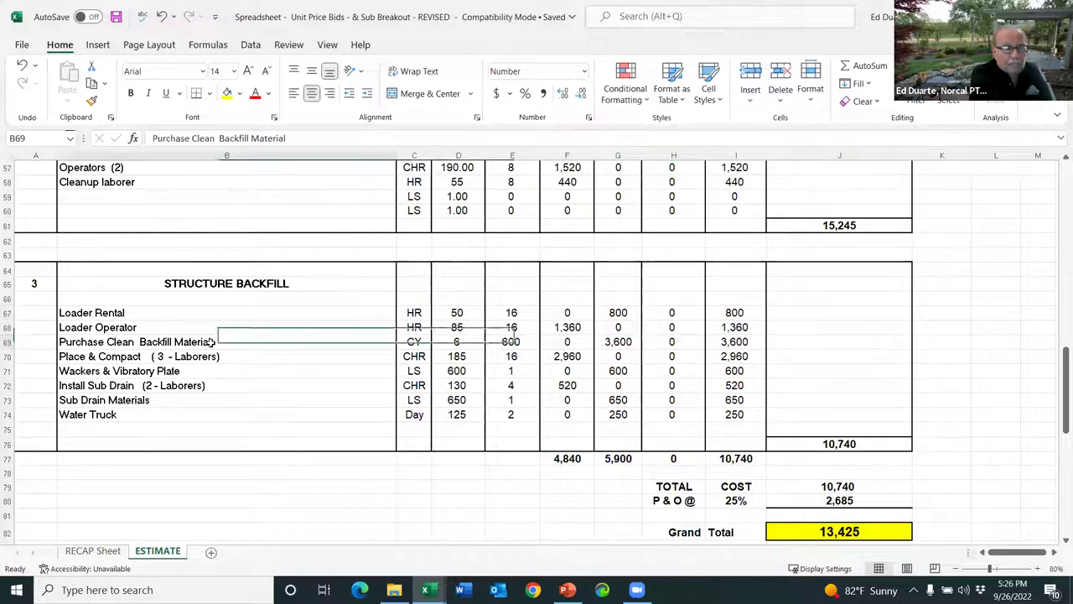
click(410, 342)
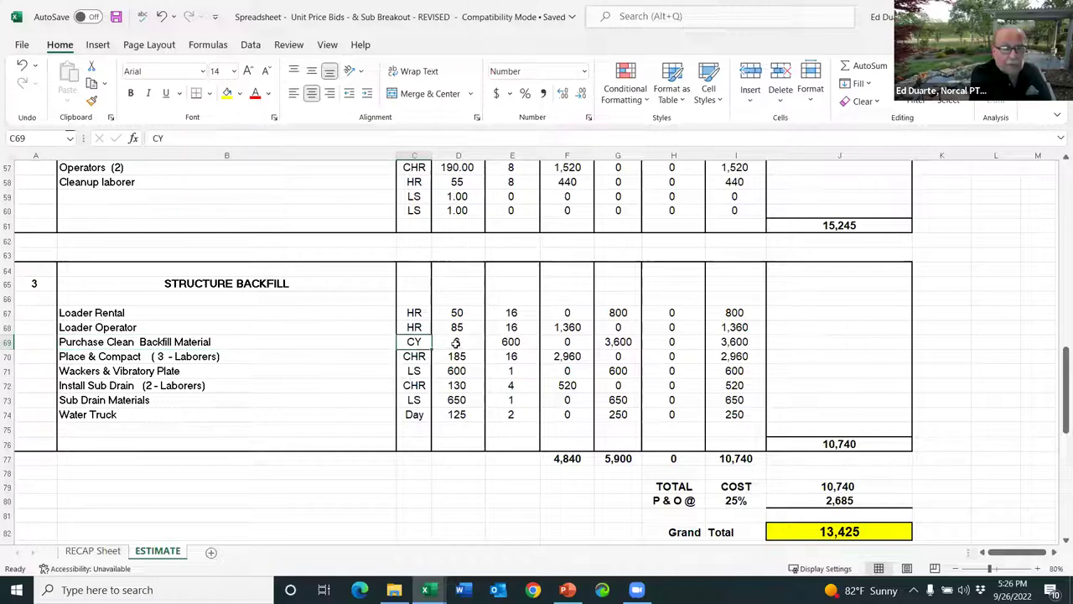
click(457, 342)
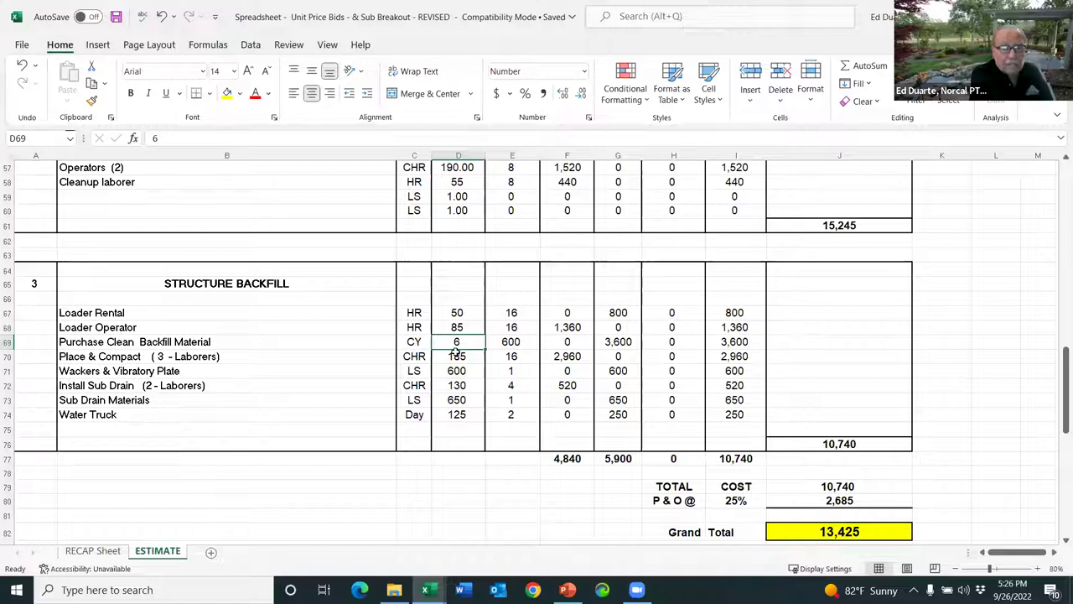
click(510, 342)
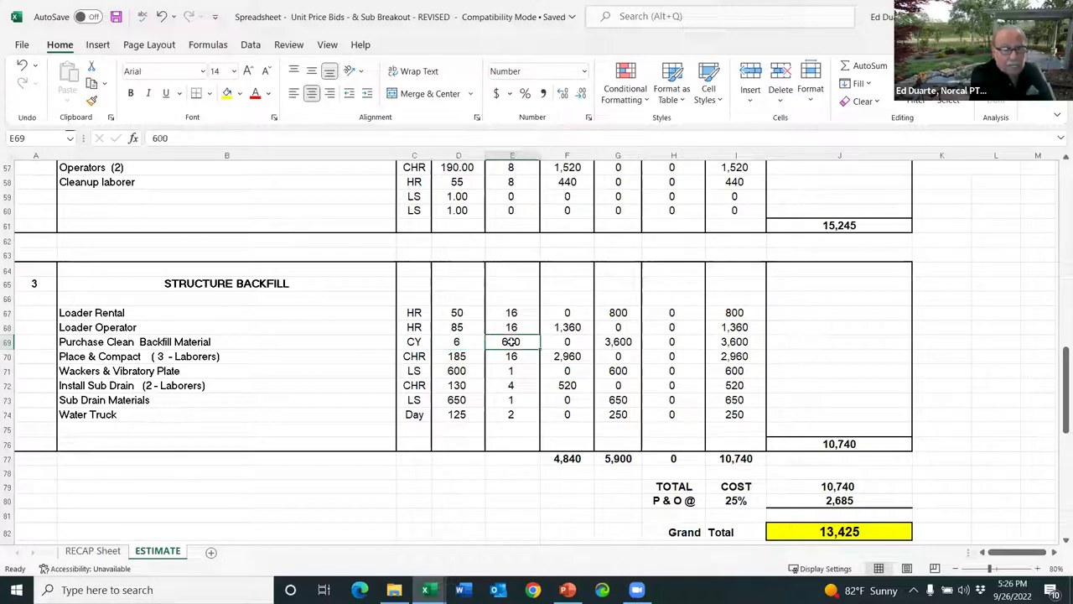
click(618, 342)
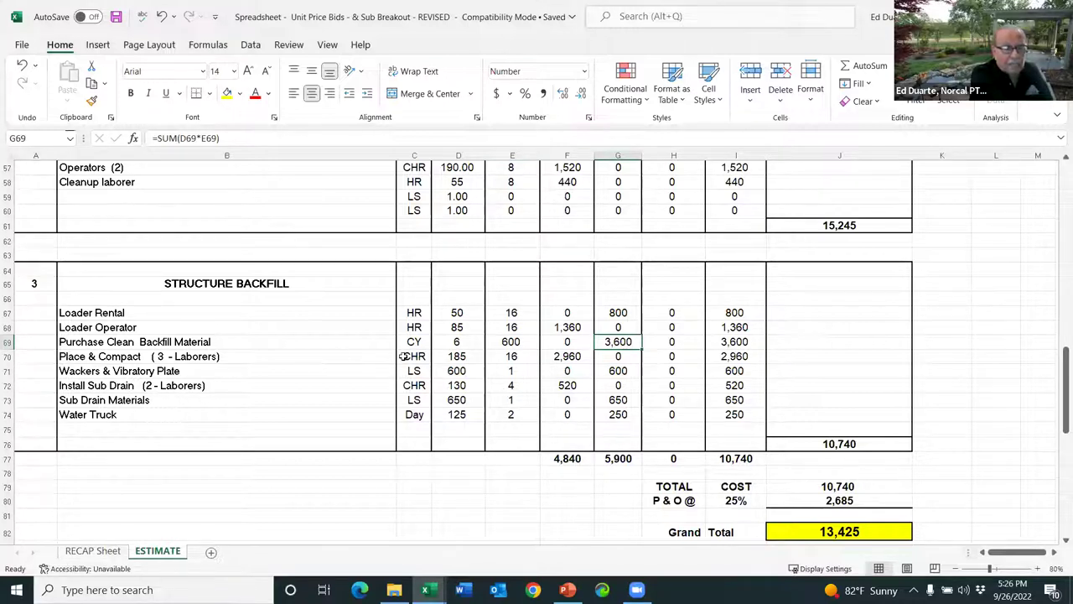
- Set the crew-hour rate of the Place & Compact (3 - Laborers) task to 195 and review its labor cost formula, unit and quantity
click(455, 357)
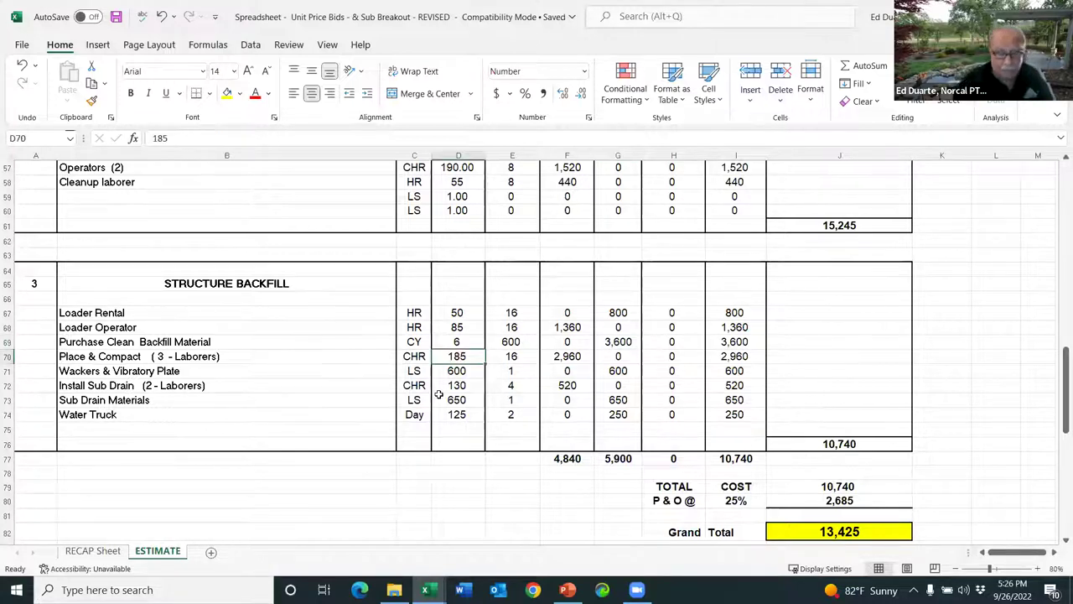
text(195)
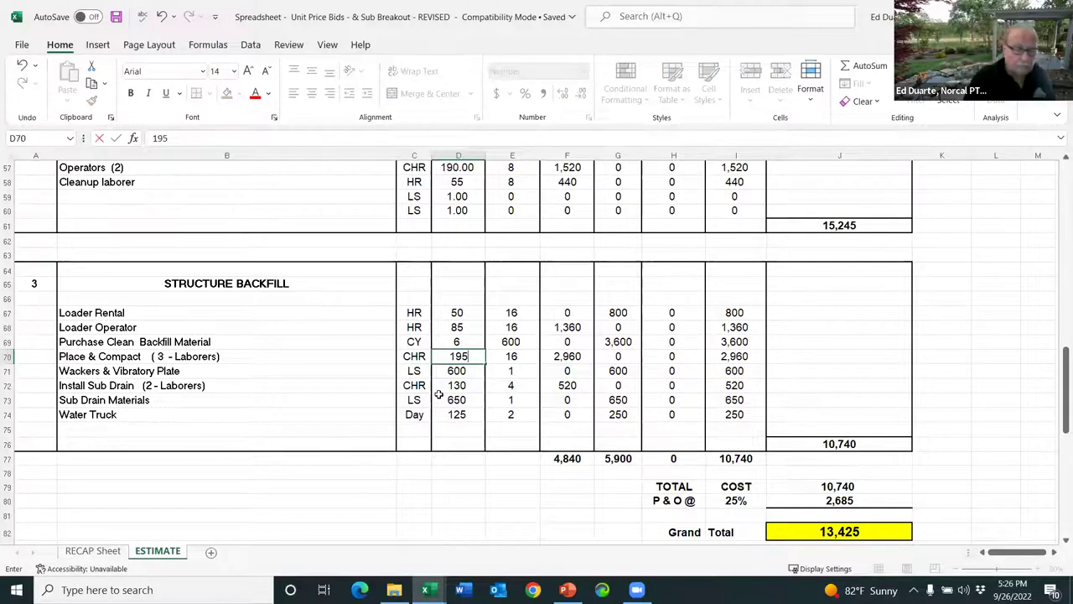
key(Return)
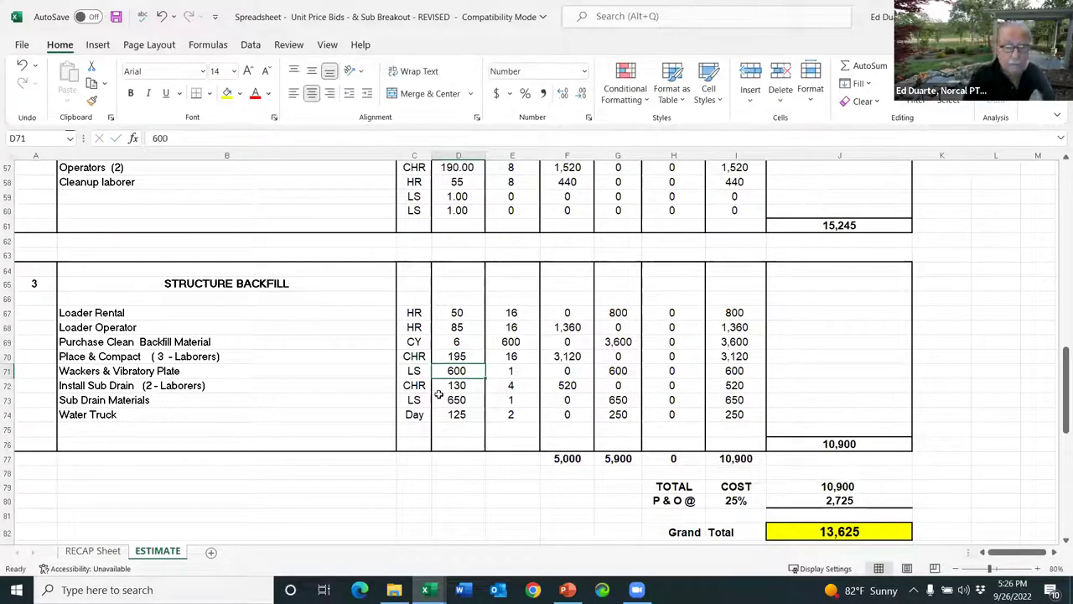
click(557, 357)
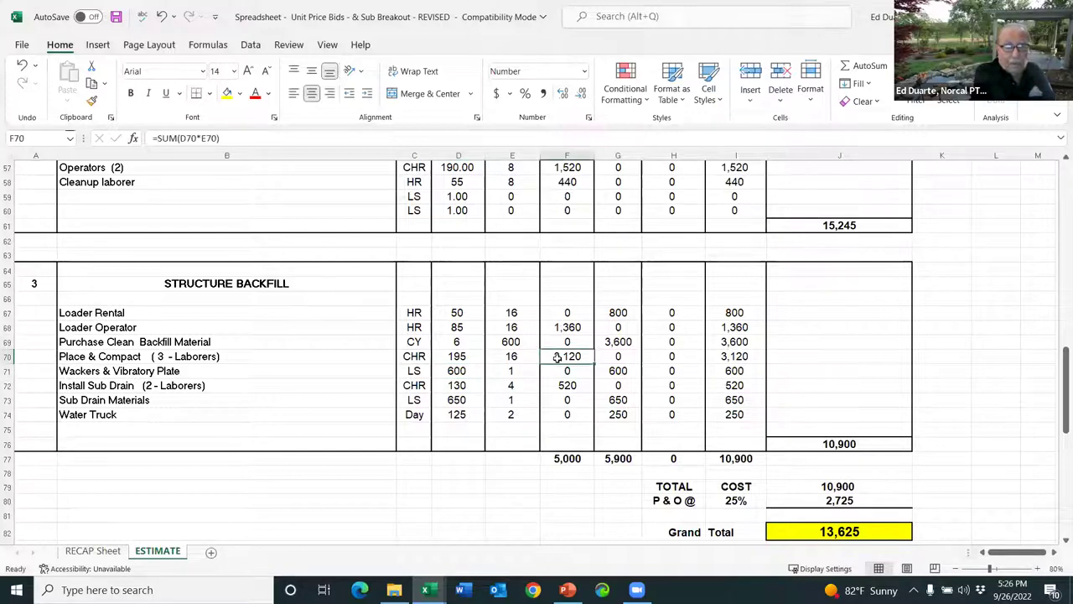
click(413, 358)
click(459, 356)
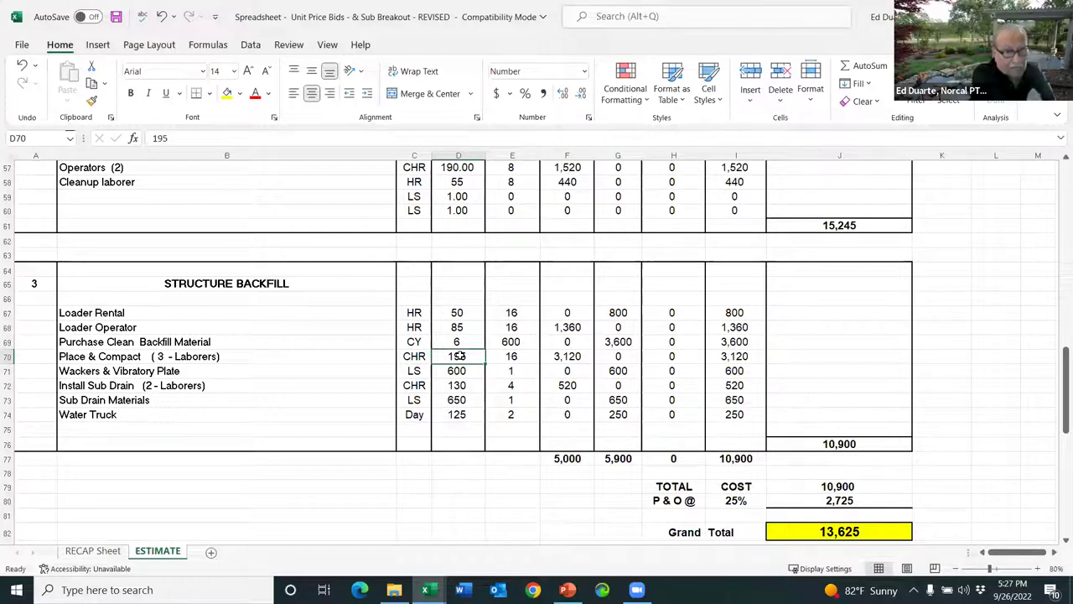
click(511, 356)
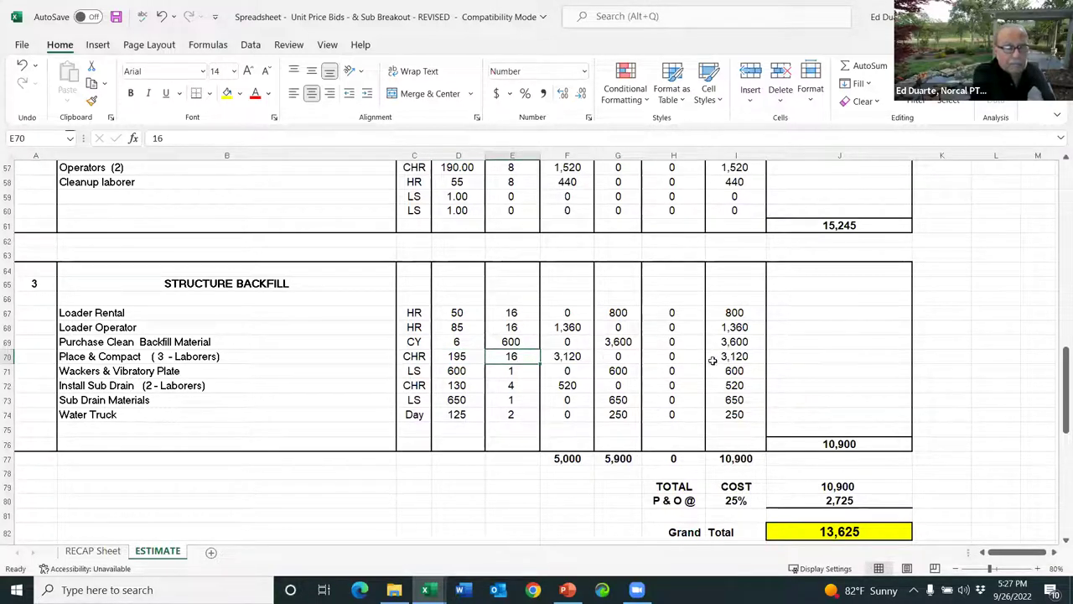
- Inspect the rates and cost formulas of the Wackers & Vibratory Plate and Install Sub Drain tasks, including the sub drain crew's unit and quantity
click(455, 371)
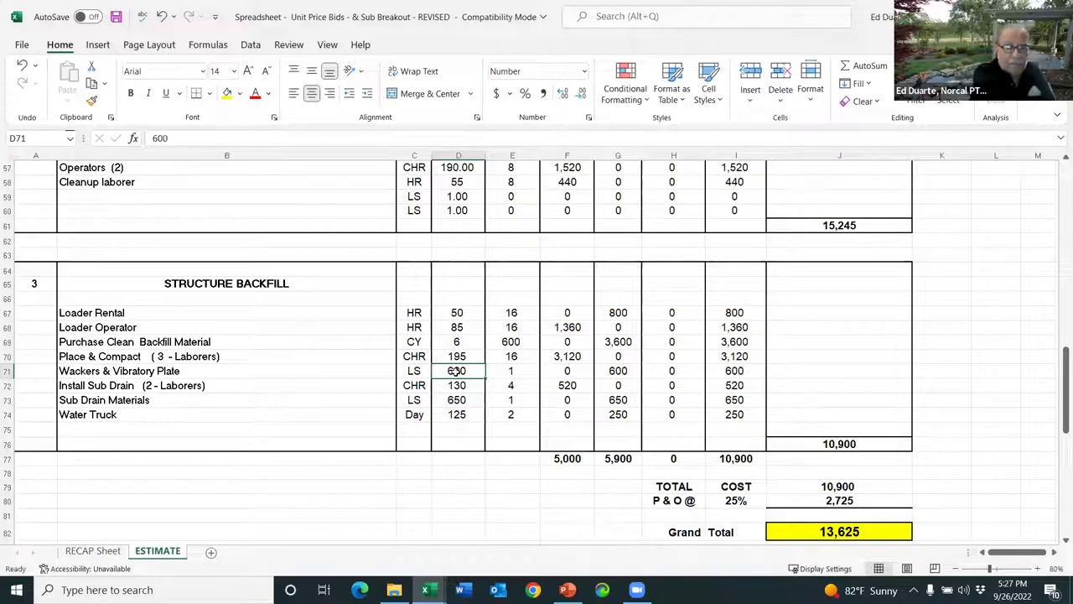
click(615, 370)
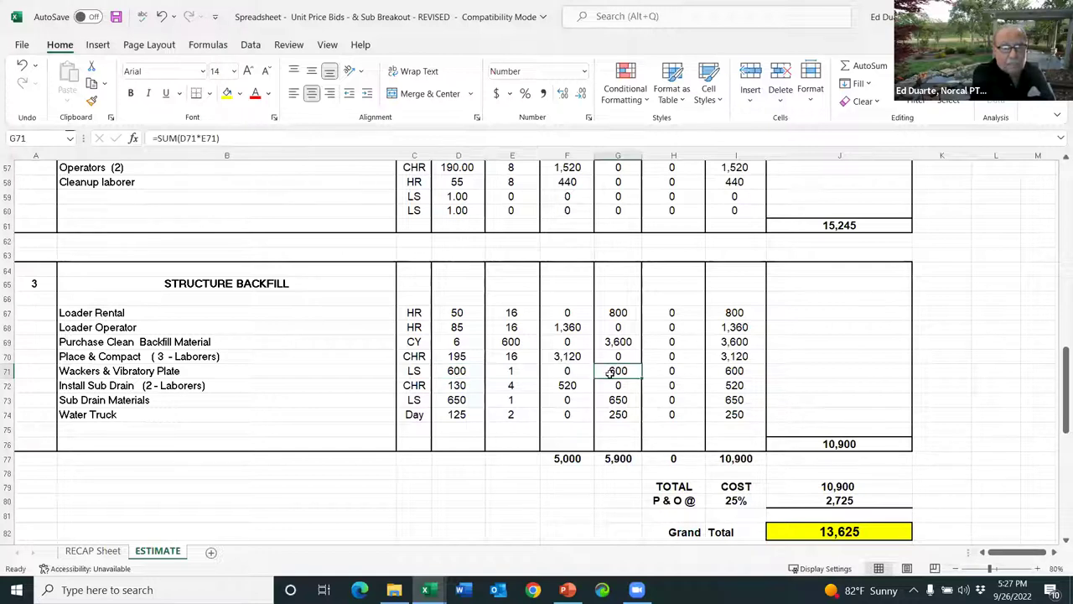
click(416, 388)
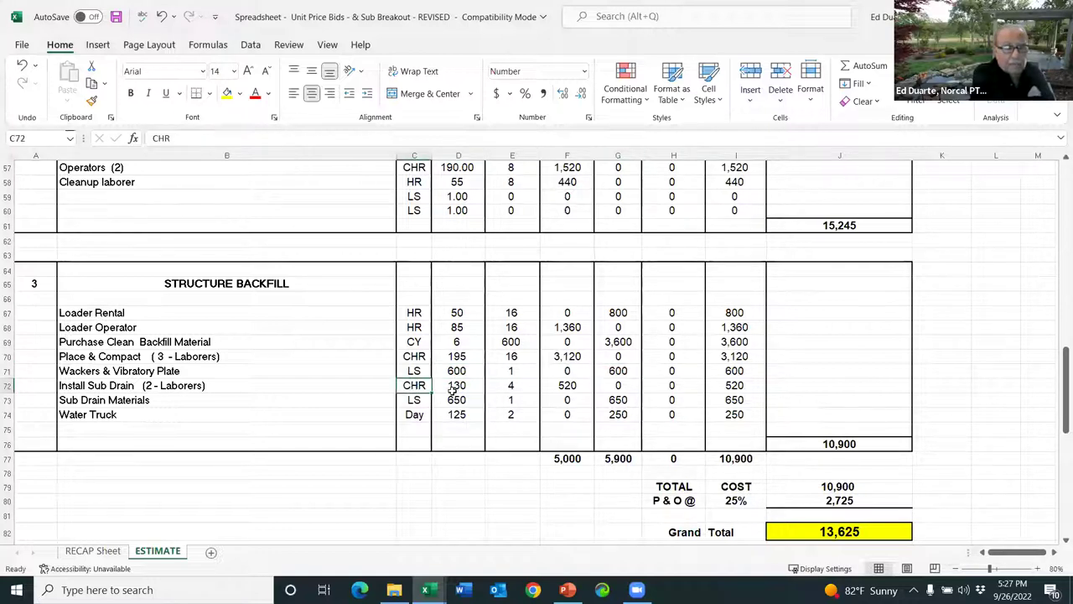
click(459, 385)
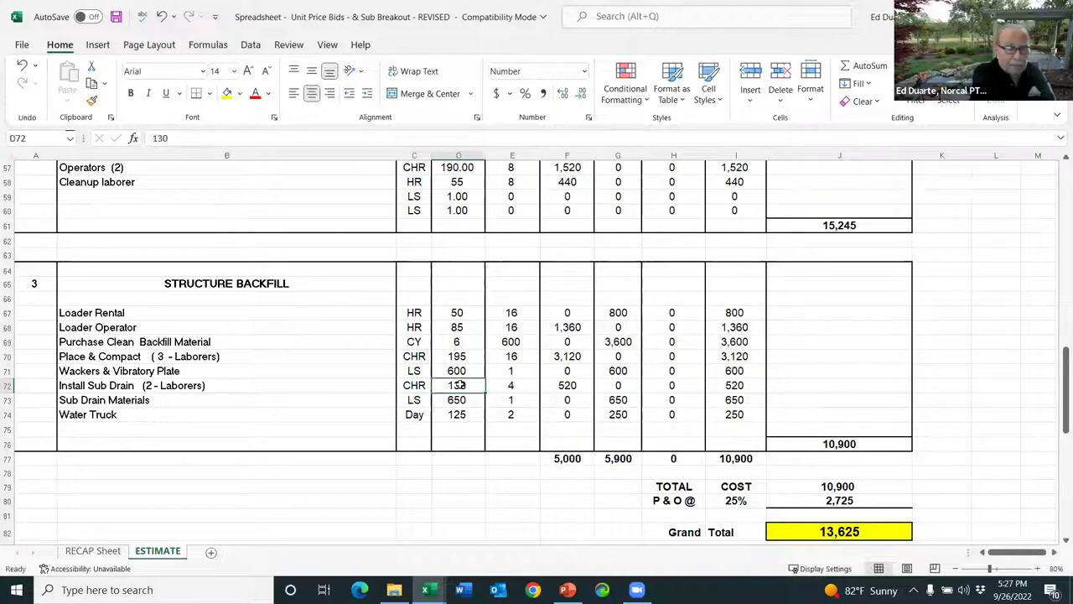
click(508, 385)
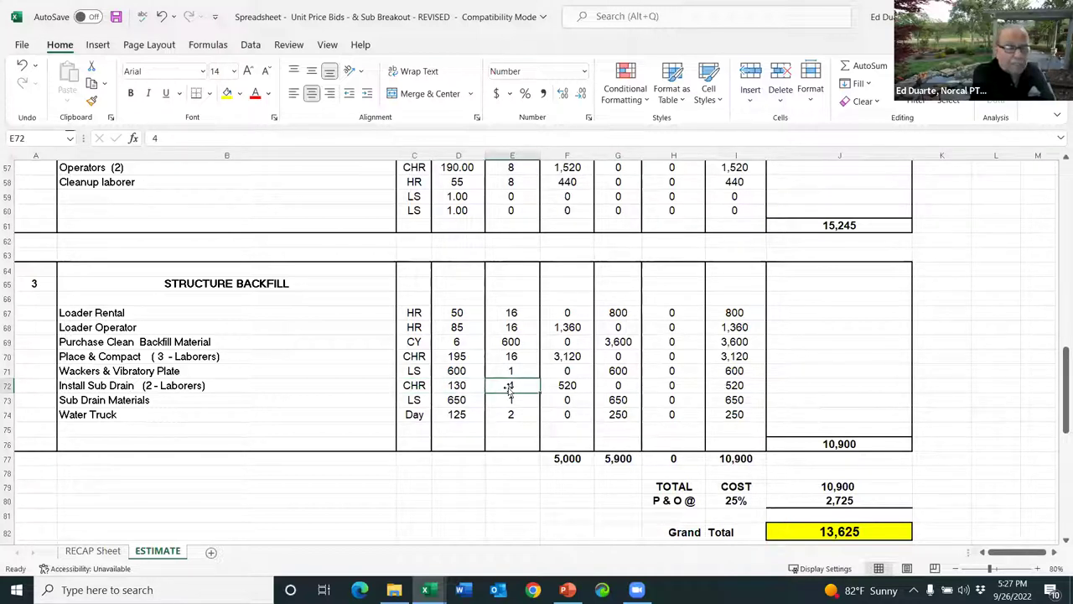
click(565, 384)
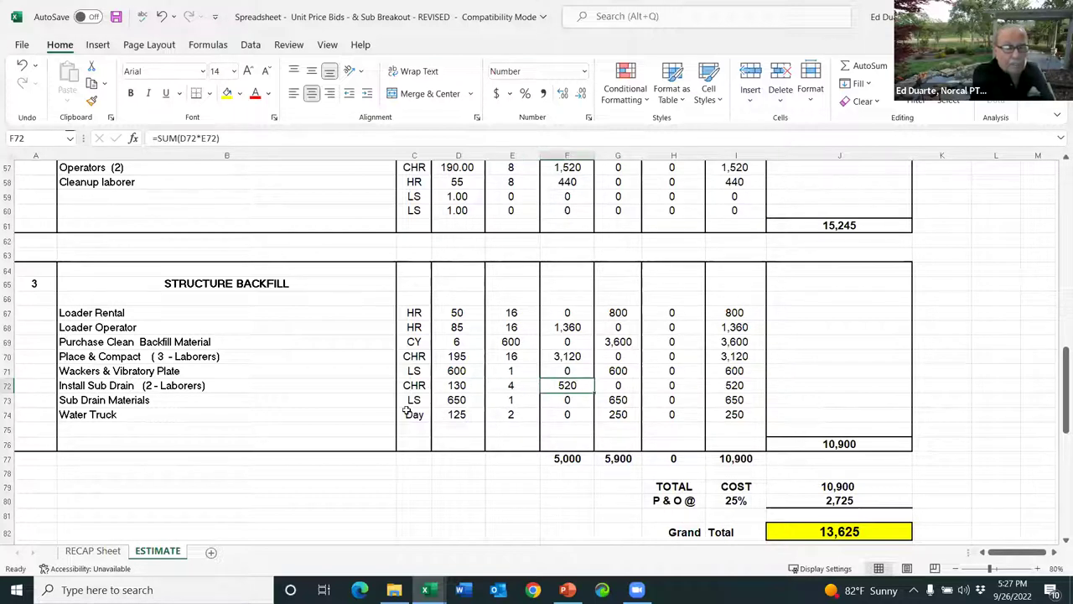
- Check the Sub Drain Materials and Water Truck rates and the Water Truck cost formula, and highlight all Structure Backfill task descriptions
click(456, 402)
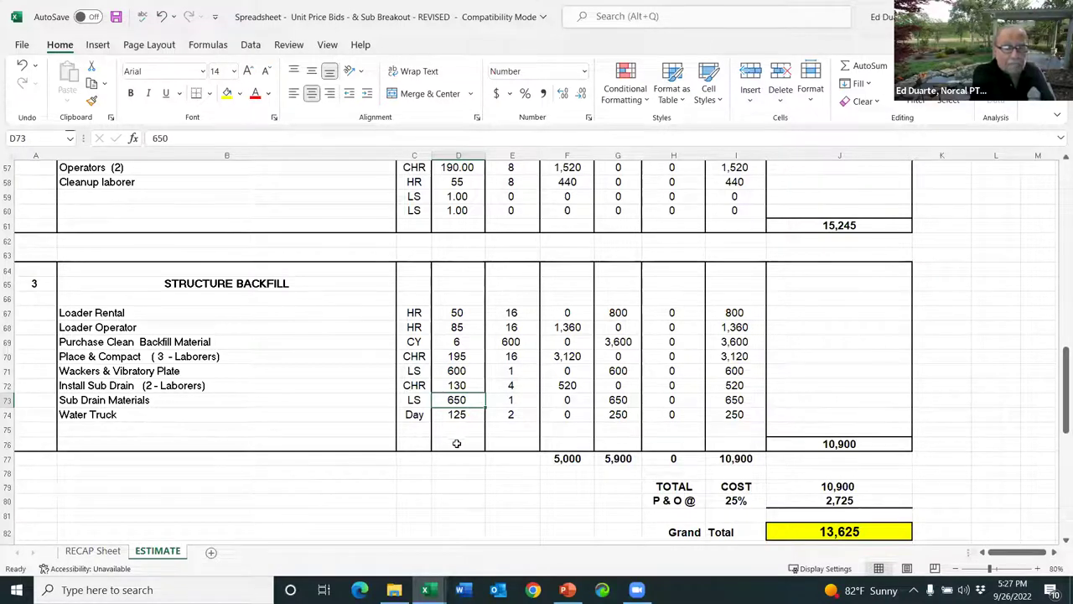
click(458, 414)
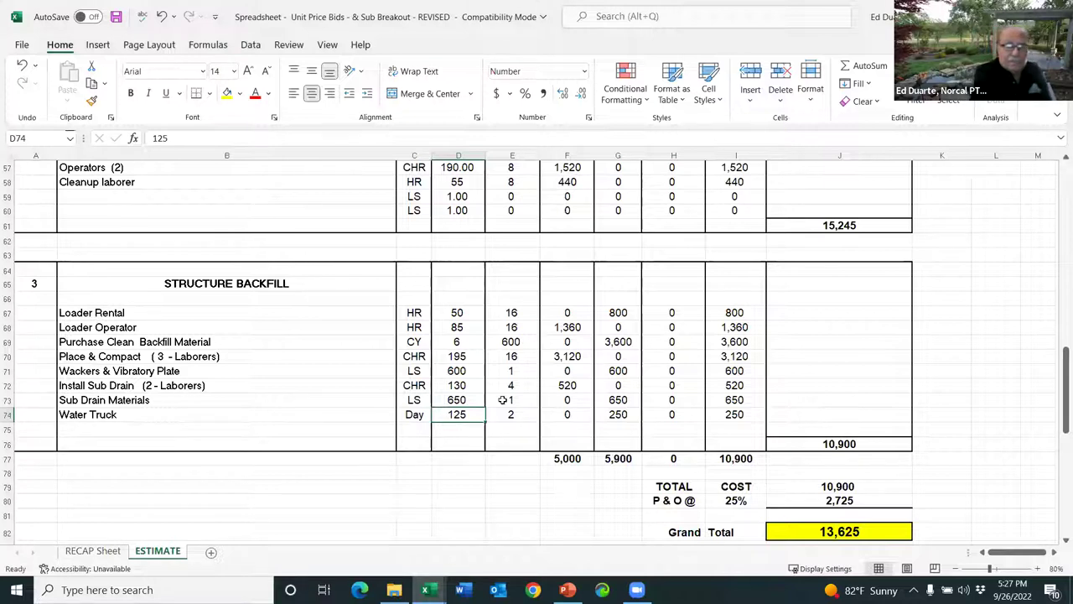
click(618, 415)
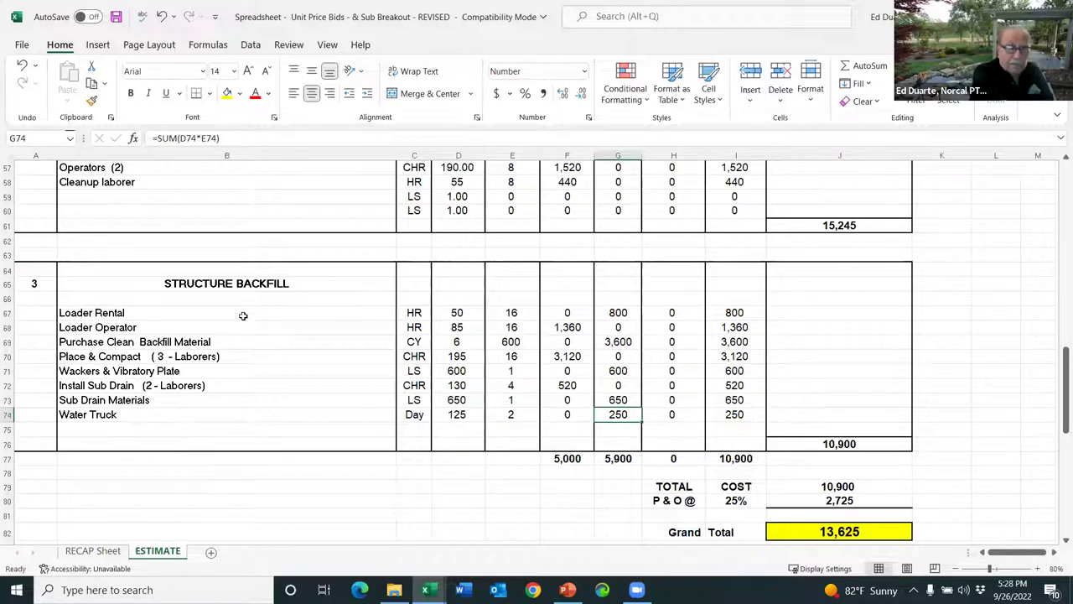
drag(149, 312, 143, 413)
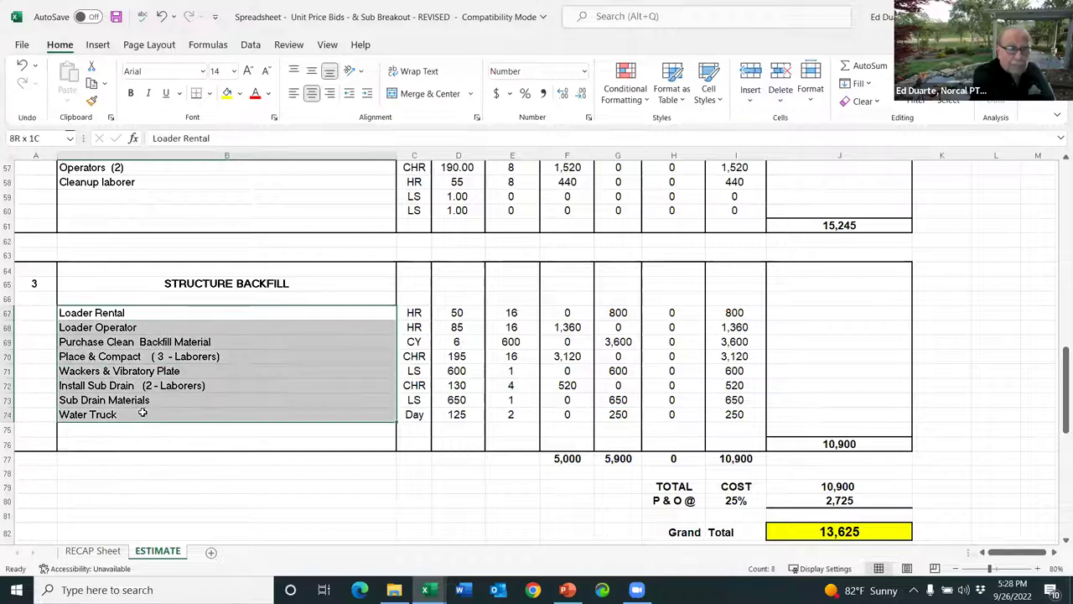
- Highlight the Structure Backfill task descriptions from Loader Rental through Water Truck for review, and clear the selection
click(143, 487)
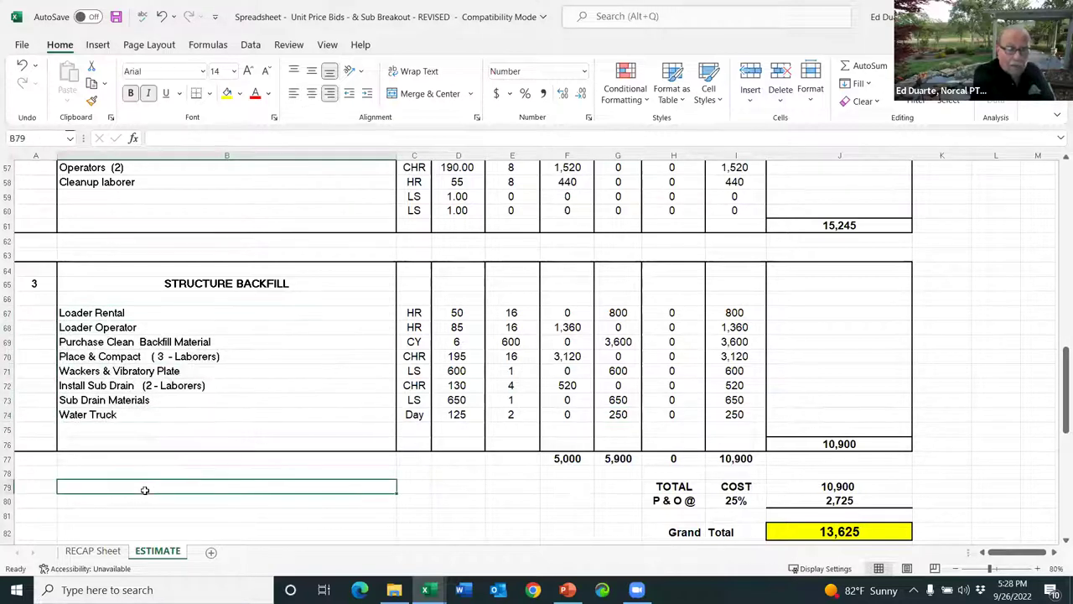
click(166, 312)
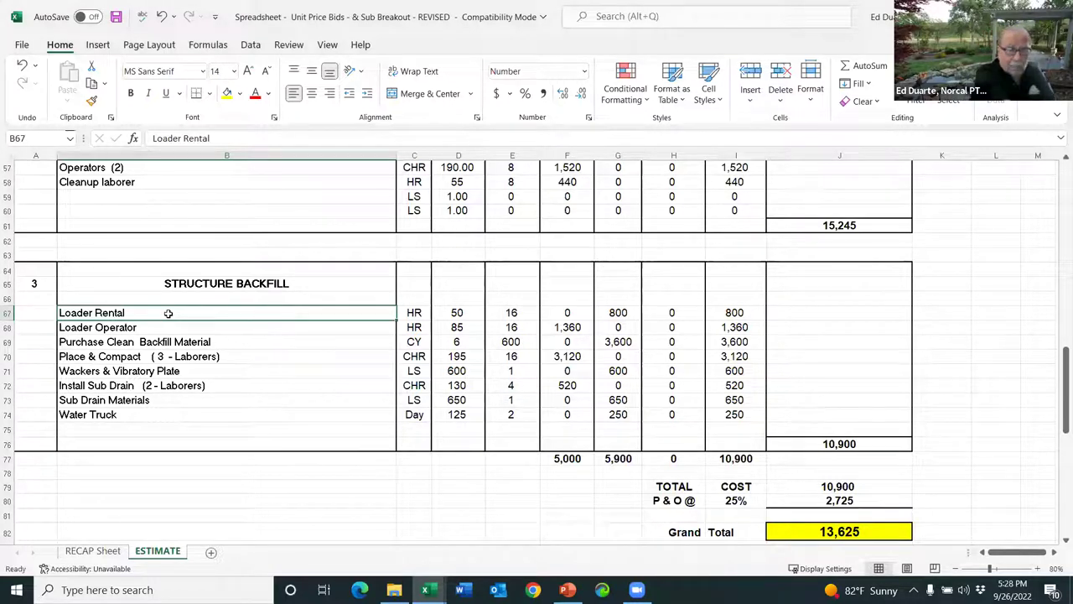
drag(167, 312, 163, 414)
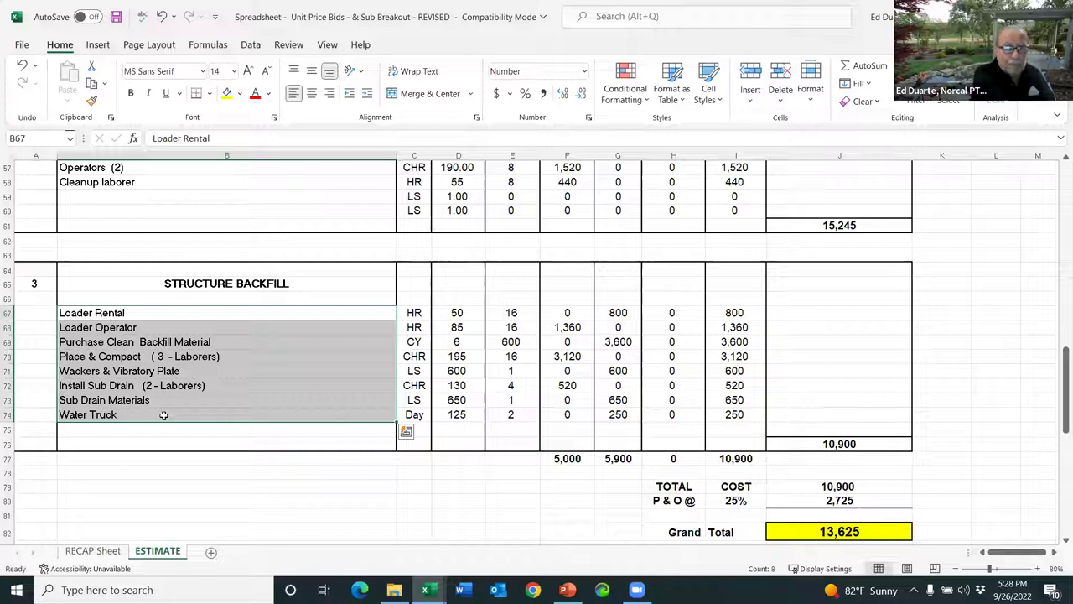
click(157, 472)
drag(215, 313, 216, 409)
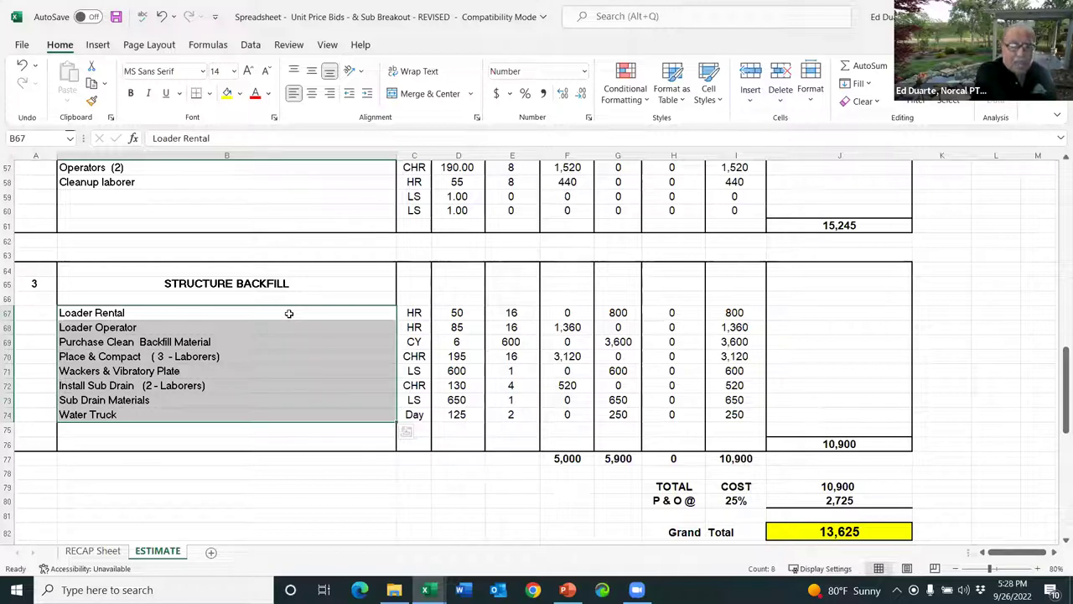
click(270, 441)
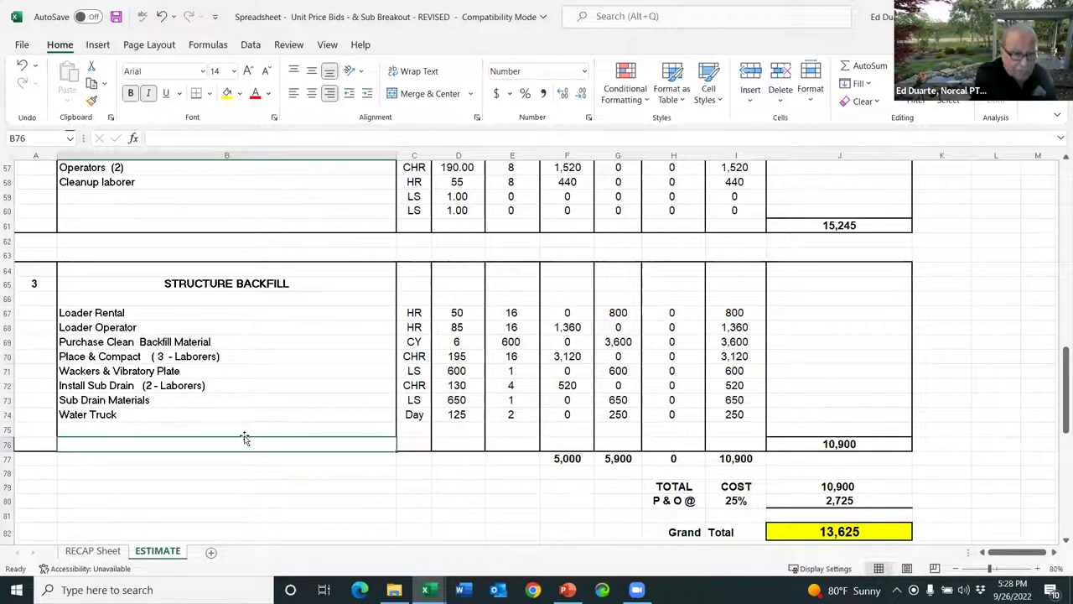
- Review the Structure Backfill rates, quantities and costs, their column total formulas, and the block from total cost to grand total
drag(452, 296, 738, 410)
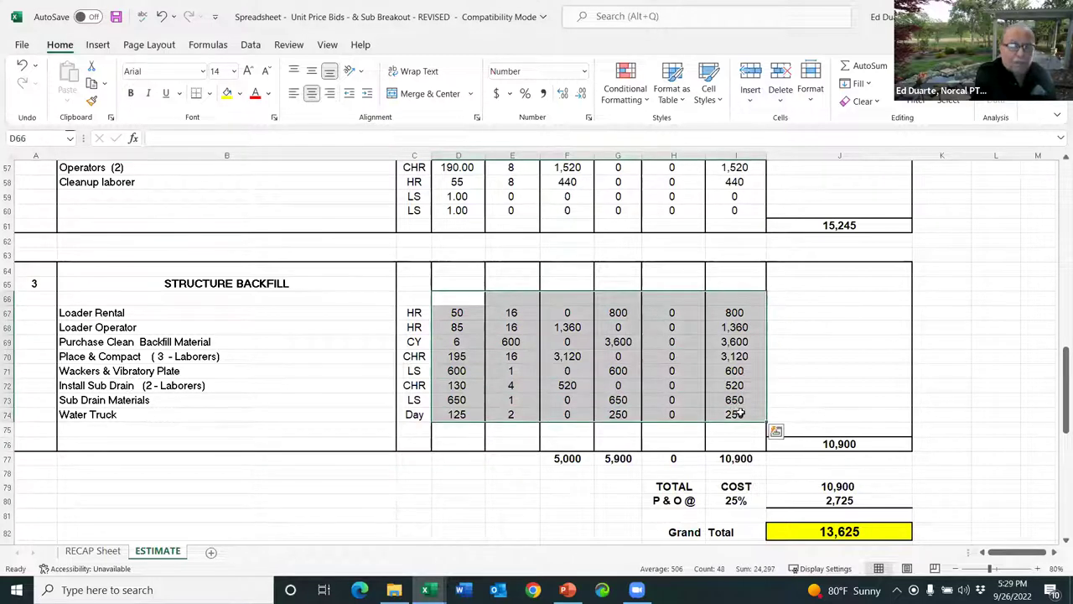
click(812, 313)
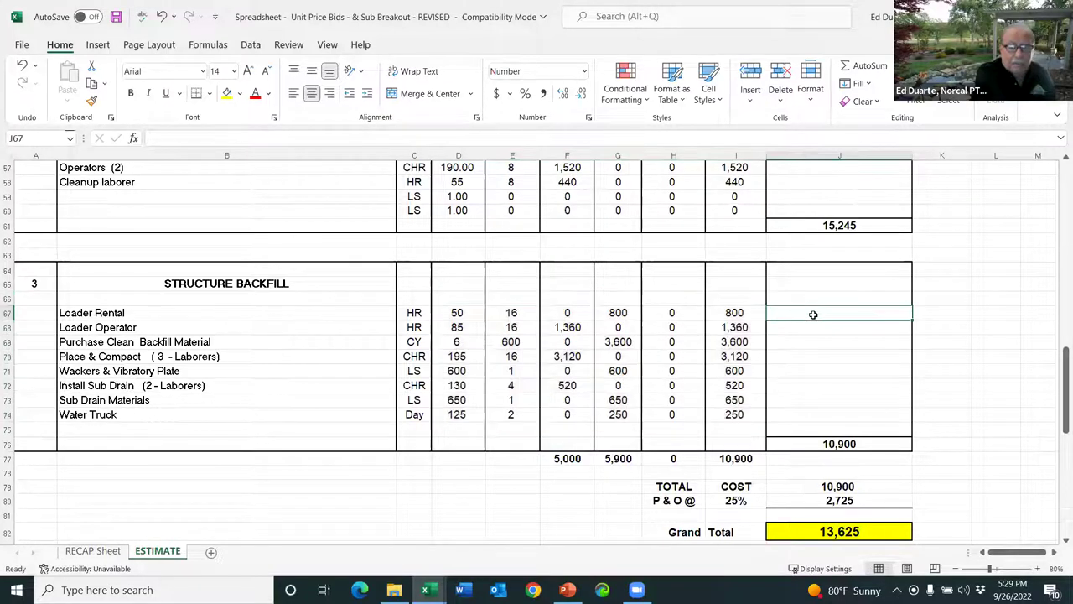
click(570, 461)
click(610, 463)
click(723, 461)
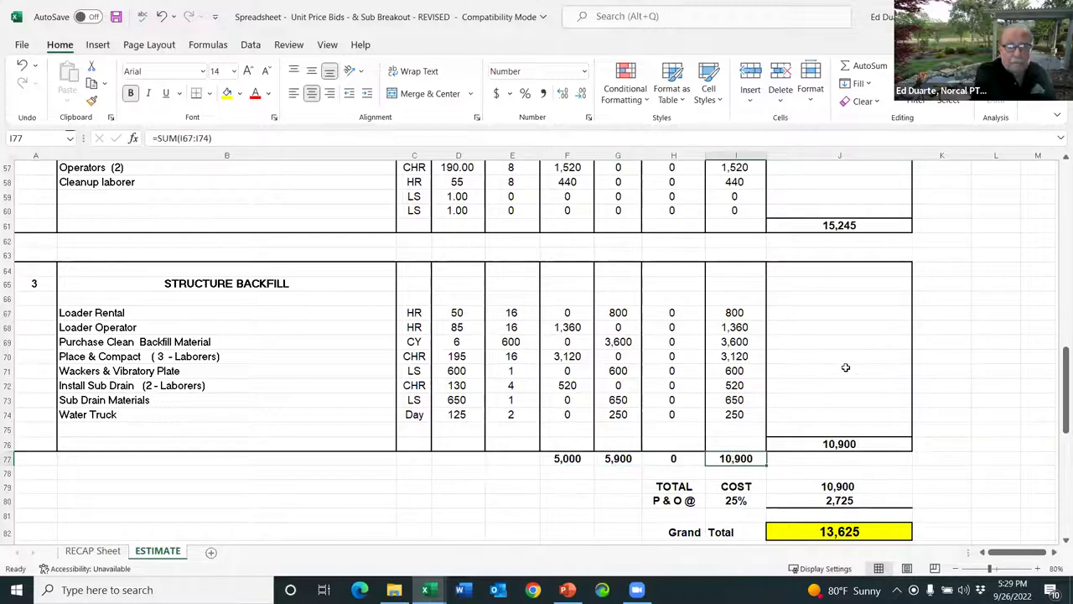
scroll(734, 431, down, 3)
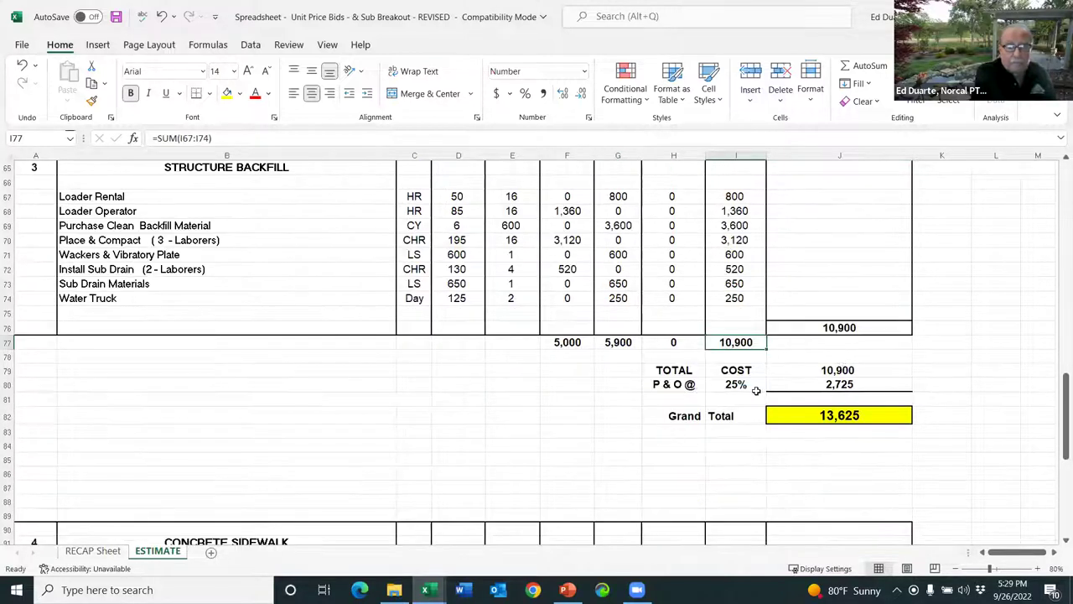
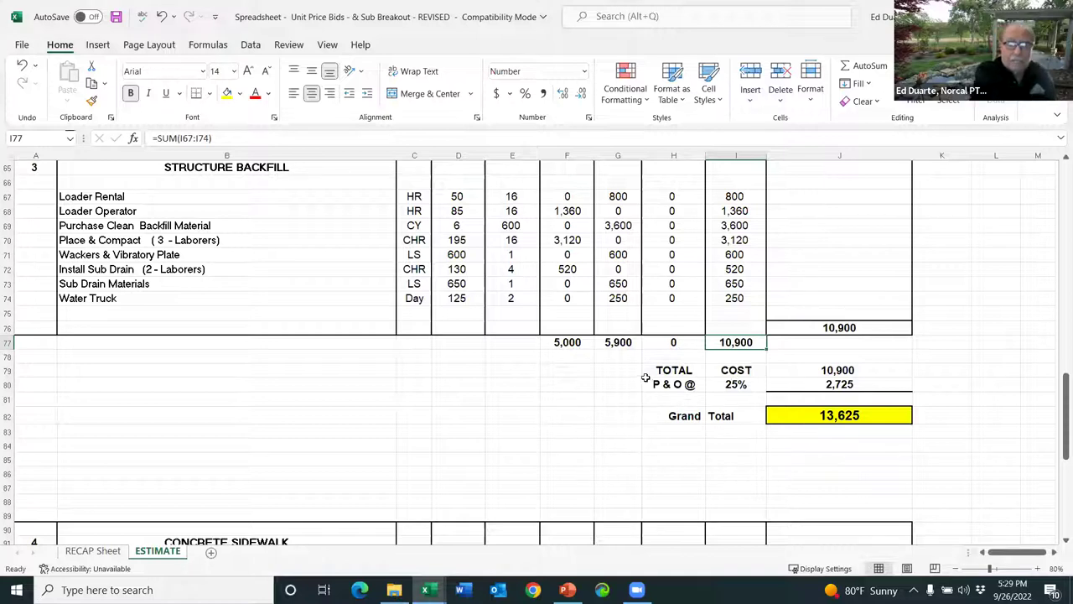
drag(647, 374, 843, 416)
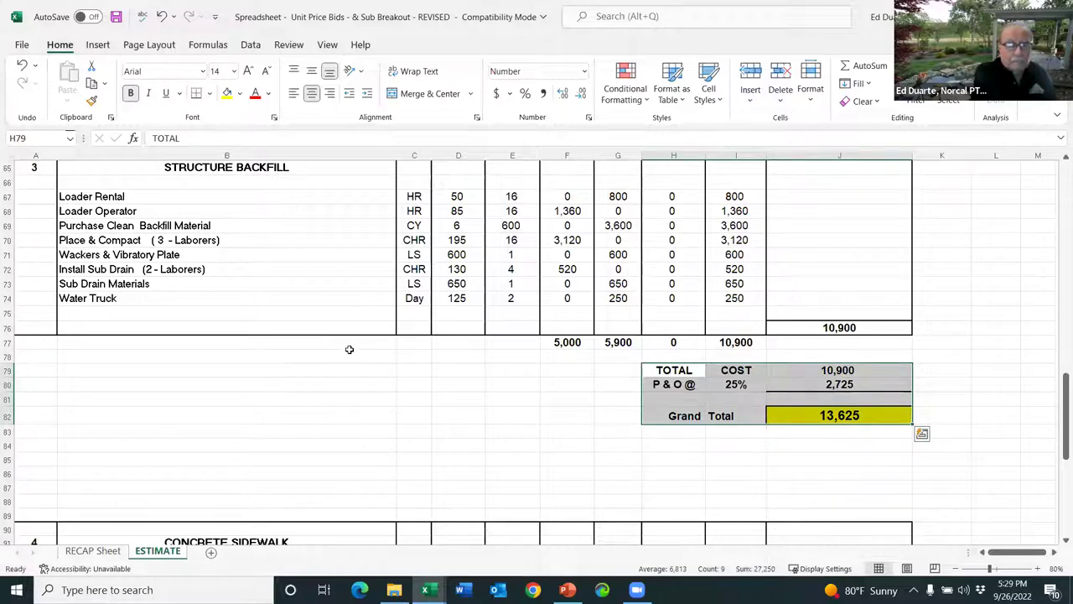
- Review the General Conditions tasks on the ESTIMATE sheet and inspect the Subtotal Division 1 formula
scroll(350, 350, up, 5)
scroll(351, 351, up, 13)
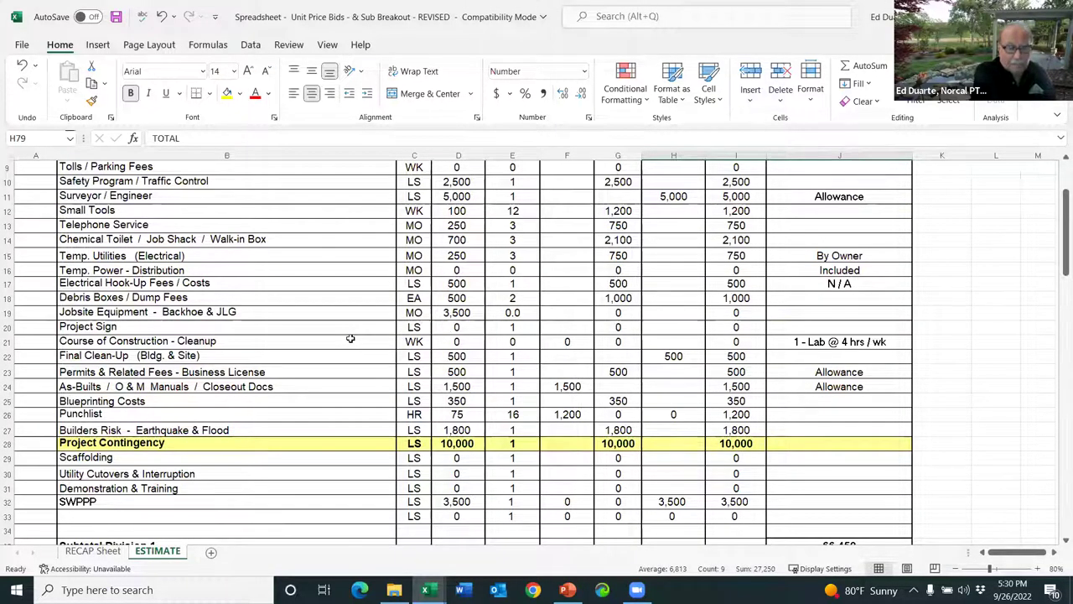
scroll(351, 338, down, 3)
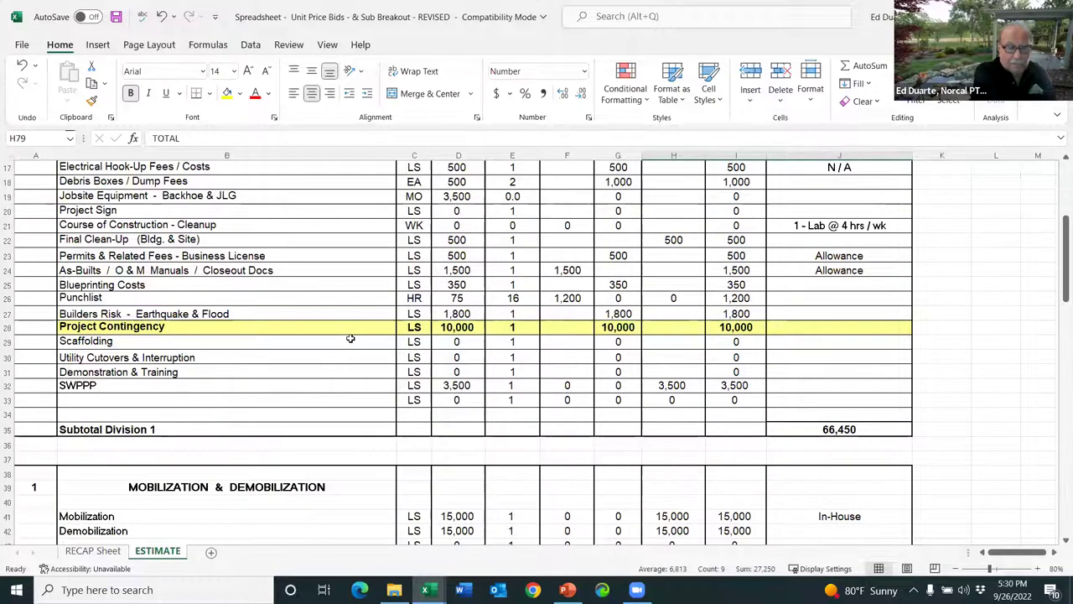
click(837, 429)
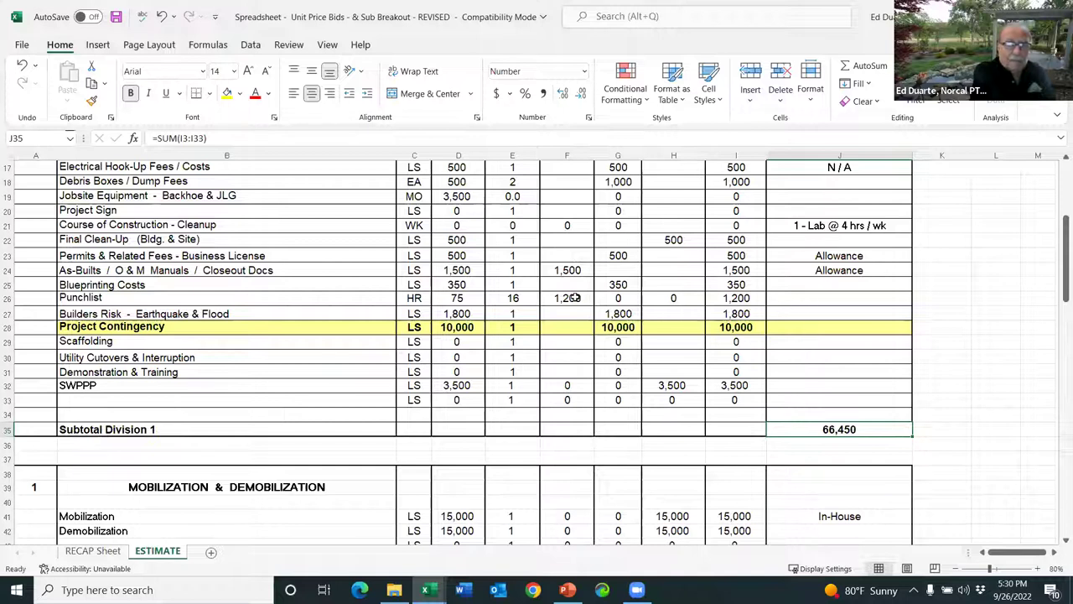
scroll(557, 312, up, 5)
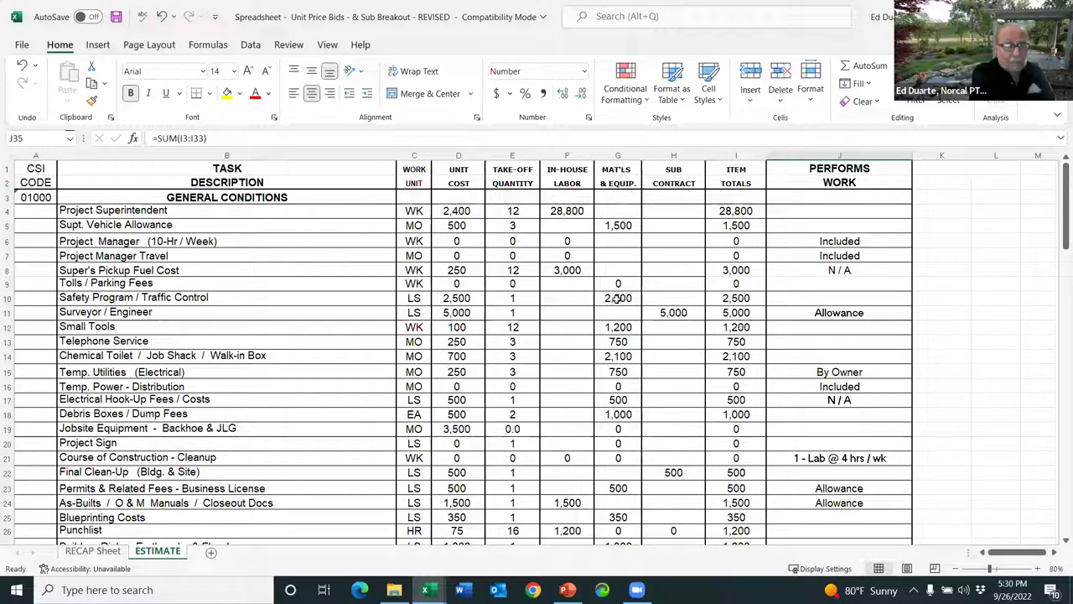
scroll(617, 337, down, 3)
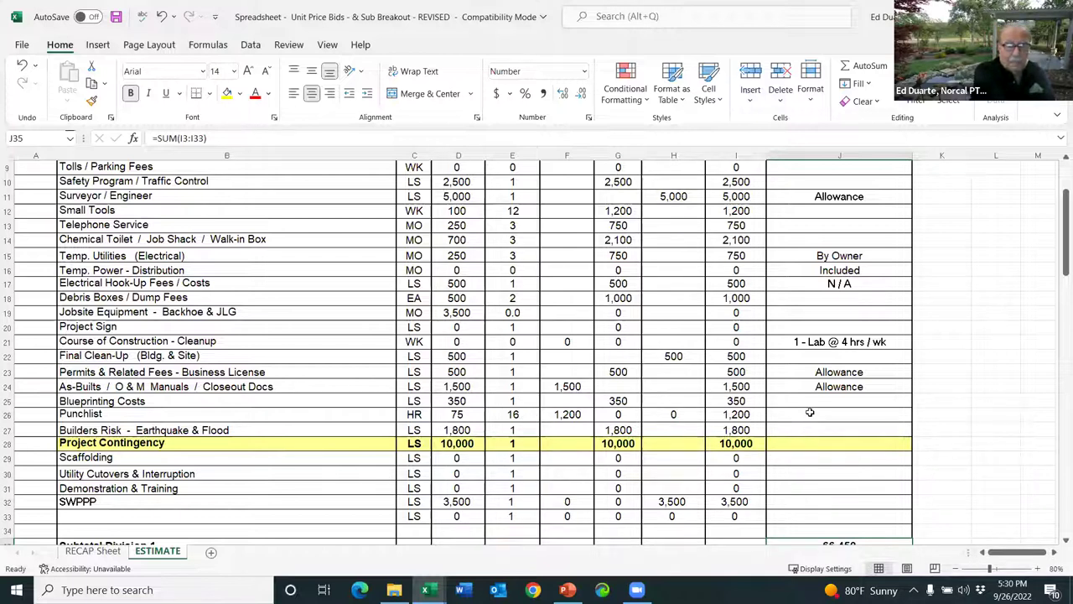
scroll(810, 412, down, 3)
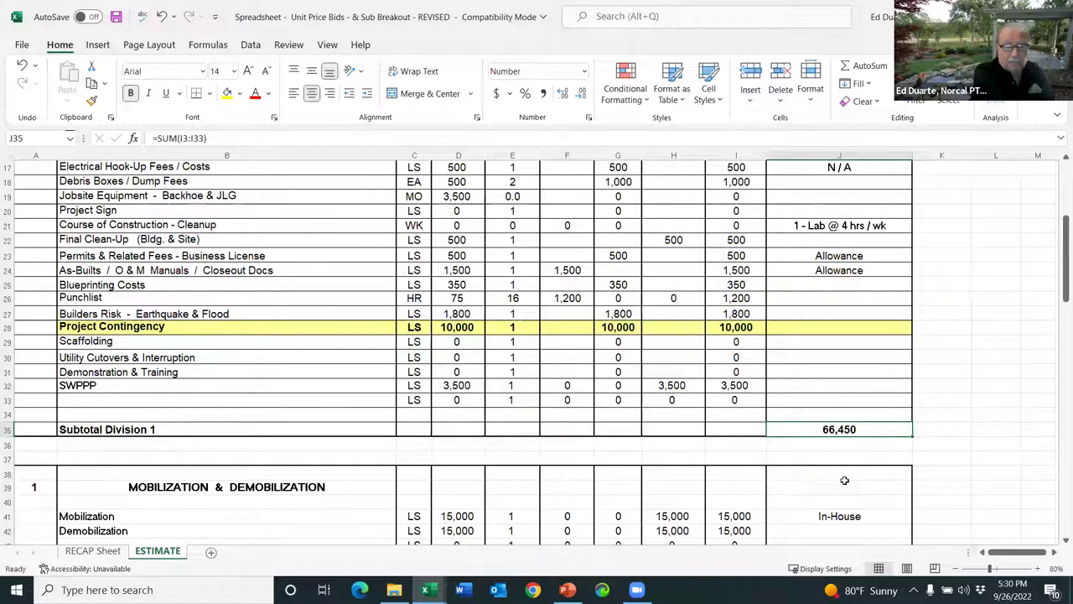
- Examine the bid items from Mobilization through Electric Light Poles, highlighting the Concrete Sidewalk tasks and costs and checking that item's subtotal formula
scroll(844, 483, down, 3)
scroll(843, 475, down, 3)
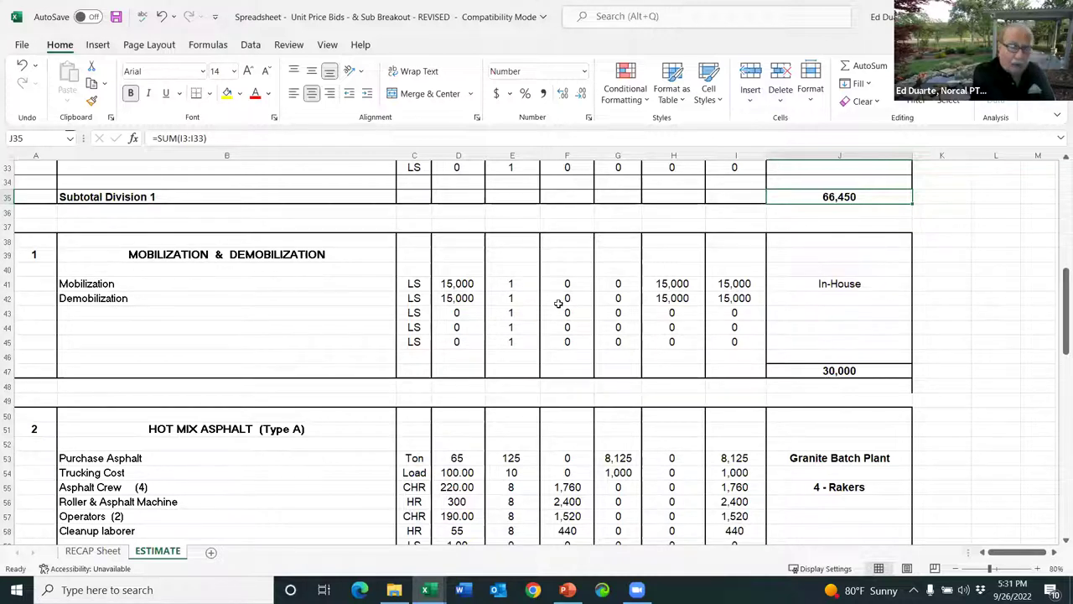
scroll(830, 400, down, 5)
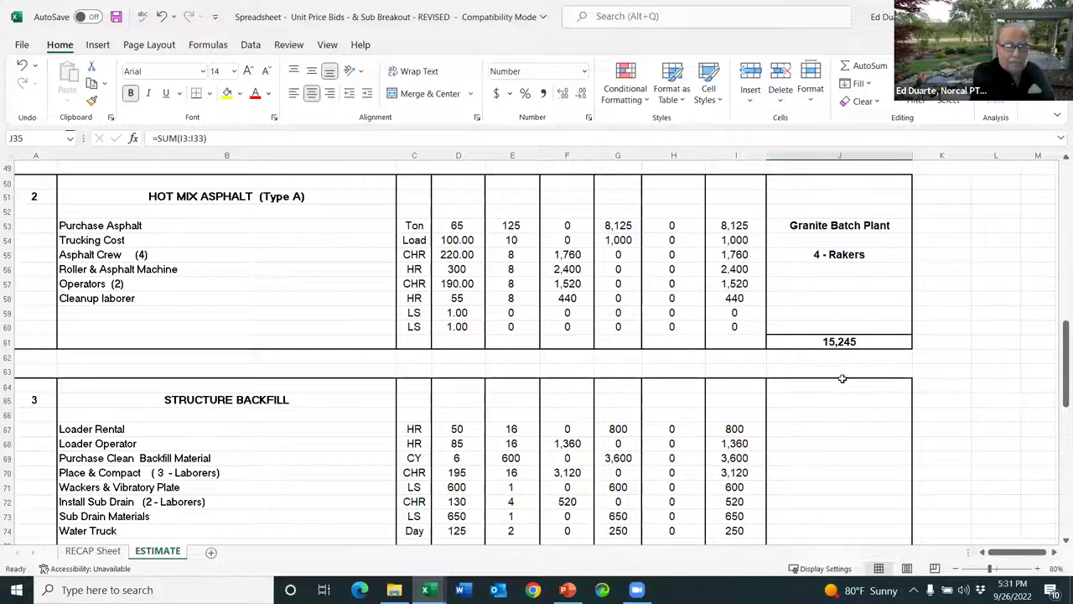
scroll(842, 378, down, 3)
scroll(843, 379, down, 3)
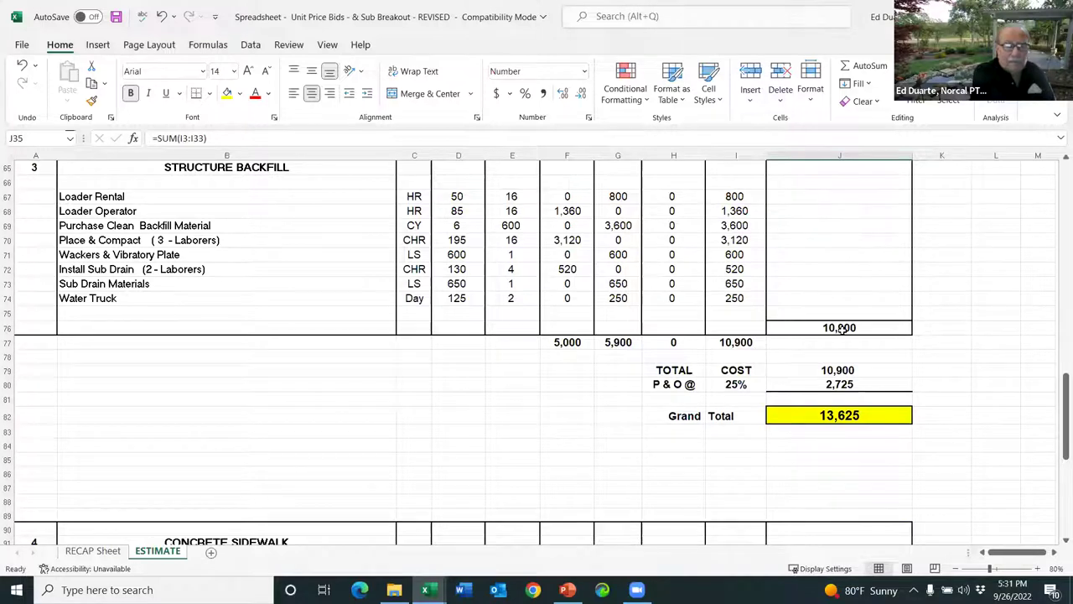
scroll(843, 328, down, 5)
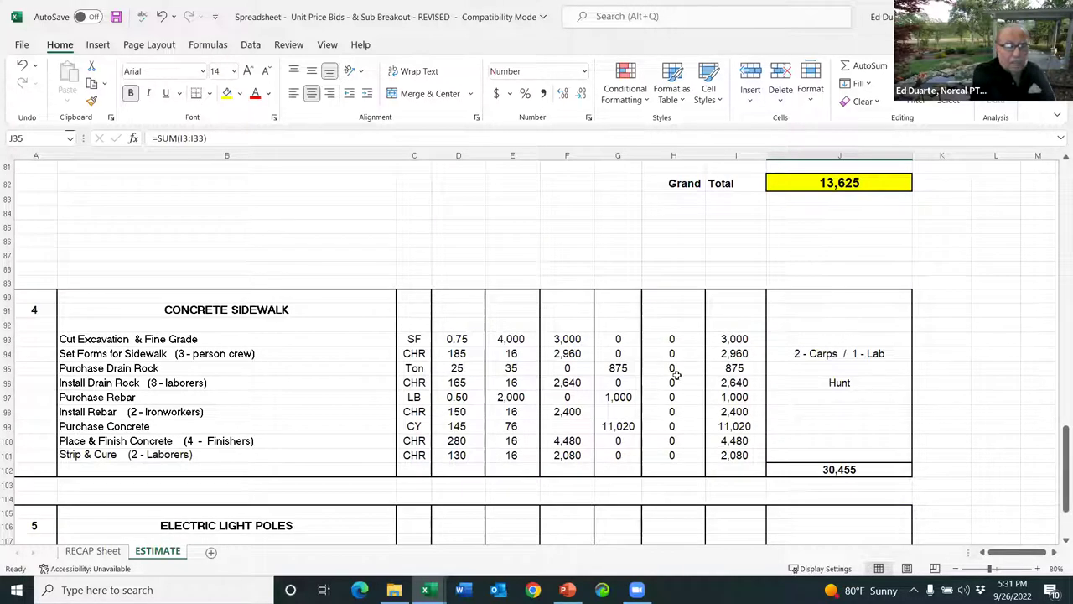
drag(338, 342, 342, 464)
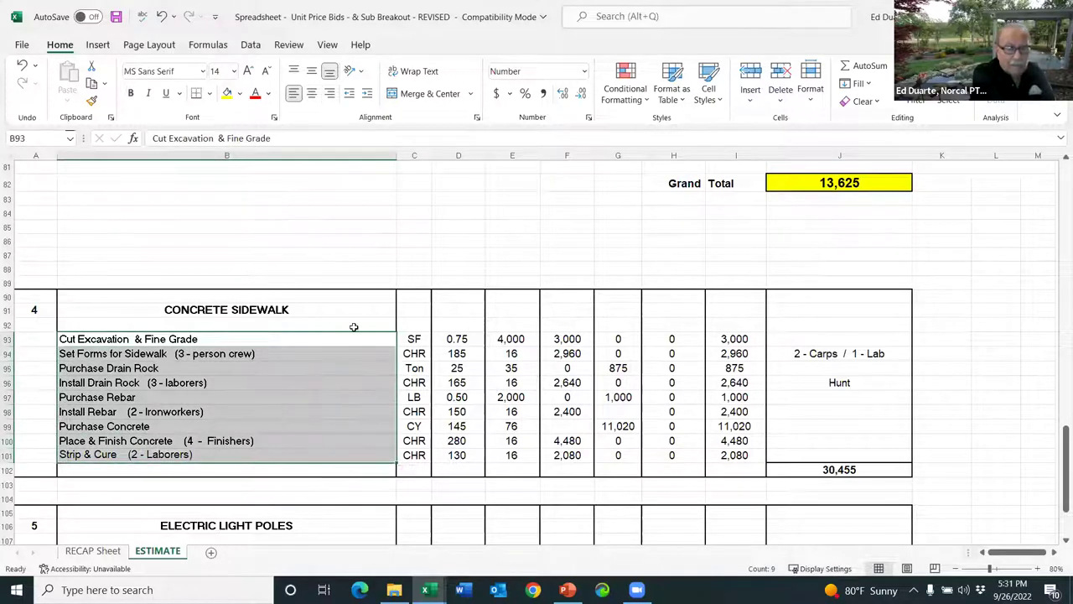
drag(353, 339, 746, 459)
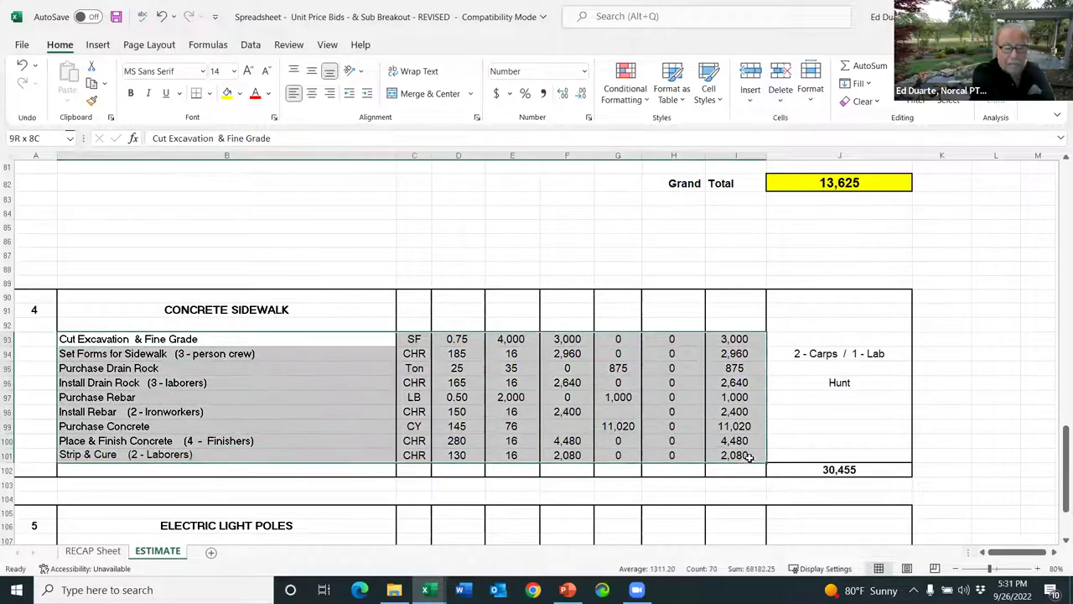
click(850, 472)
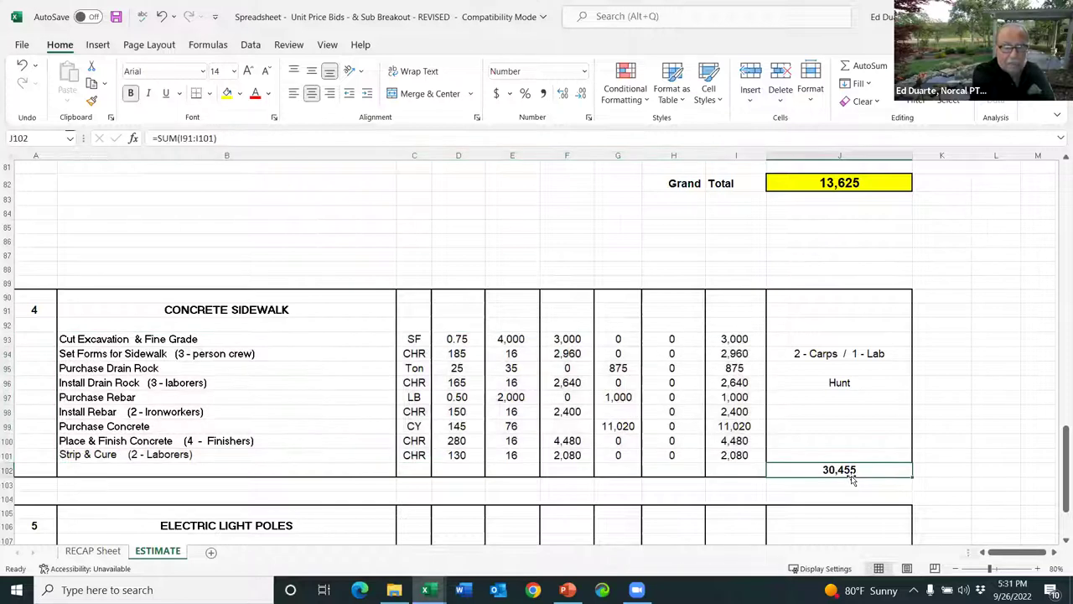
scroll(812, 416, down, 3)
scroll(812, 416, down, 3)
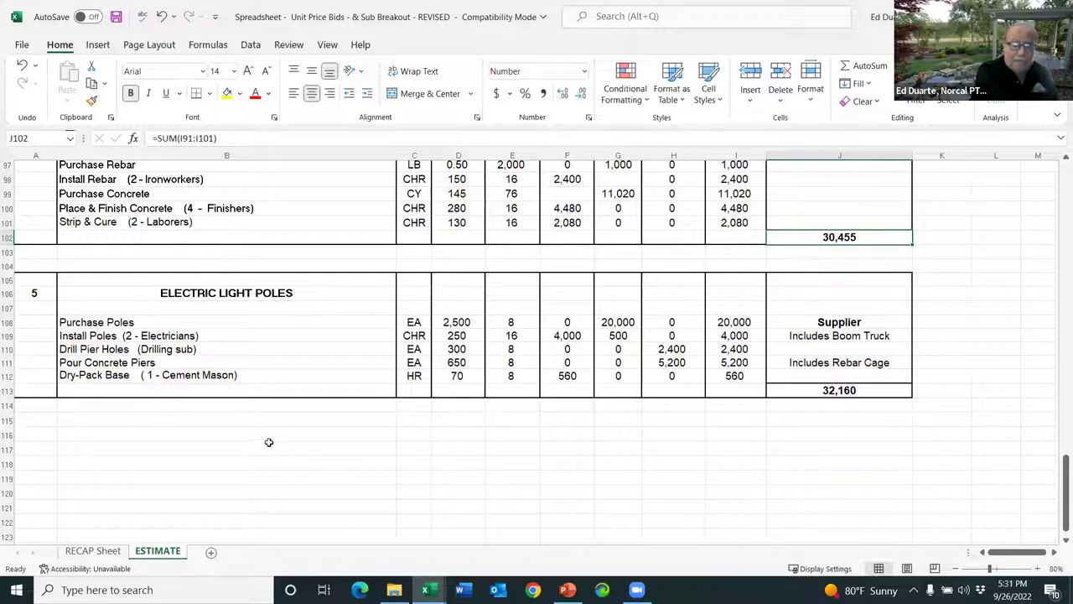
- Open the RECAP Sheet, highlight the bid items' figures from base cost to pay quantity, and inspect the Mobilize & De-Mobilize base cost formula
click(93, 551)
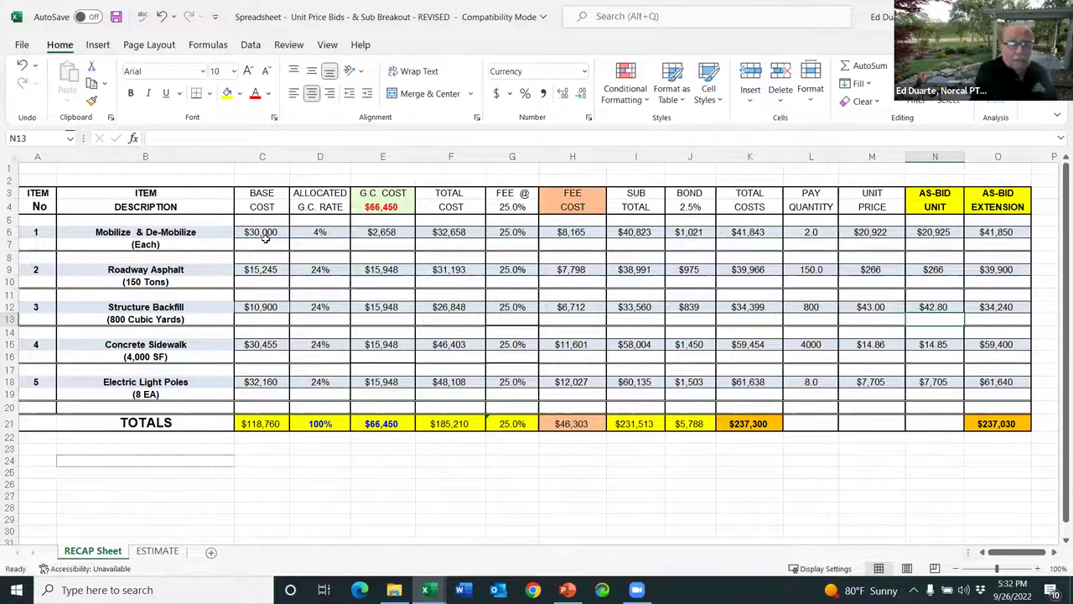
drag(264, 232, 798, 402)
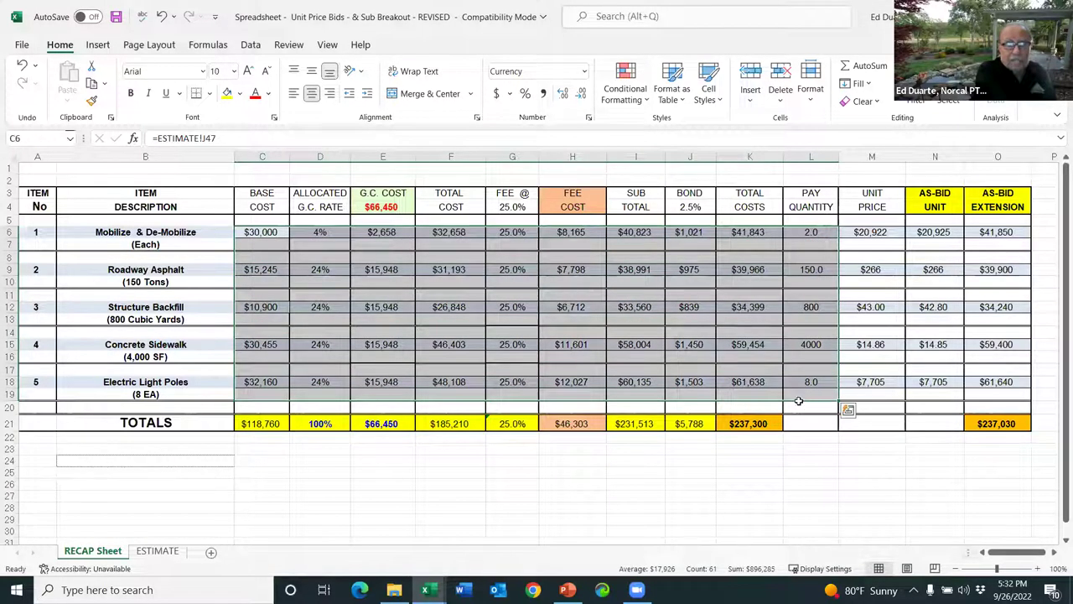
click(800, 472)
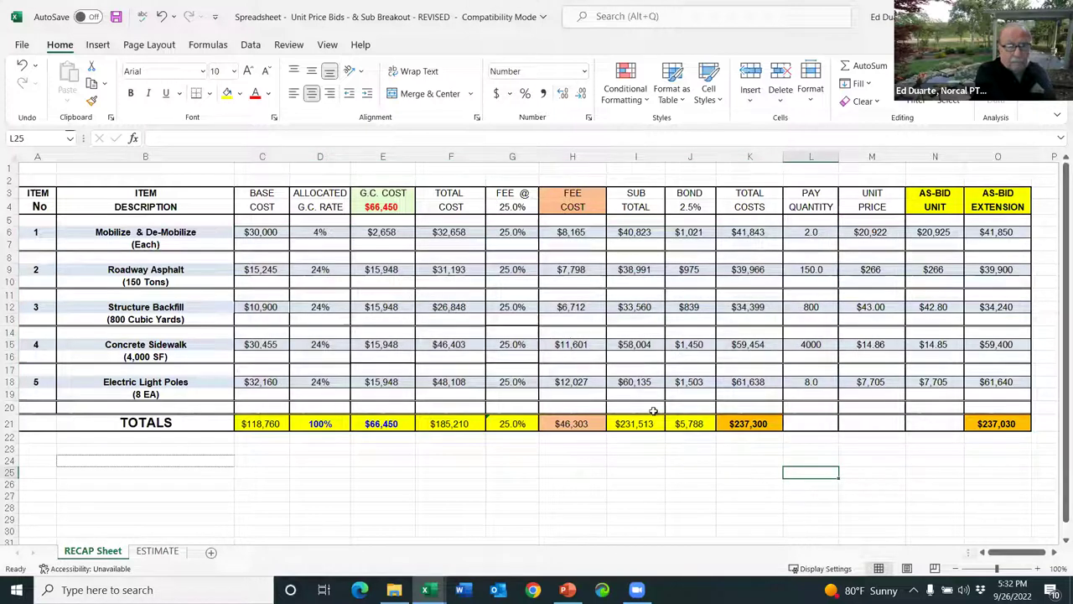
click(252, 235)
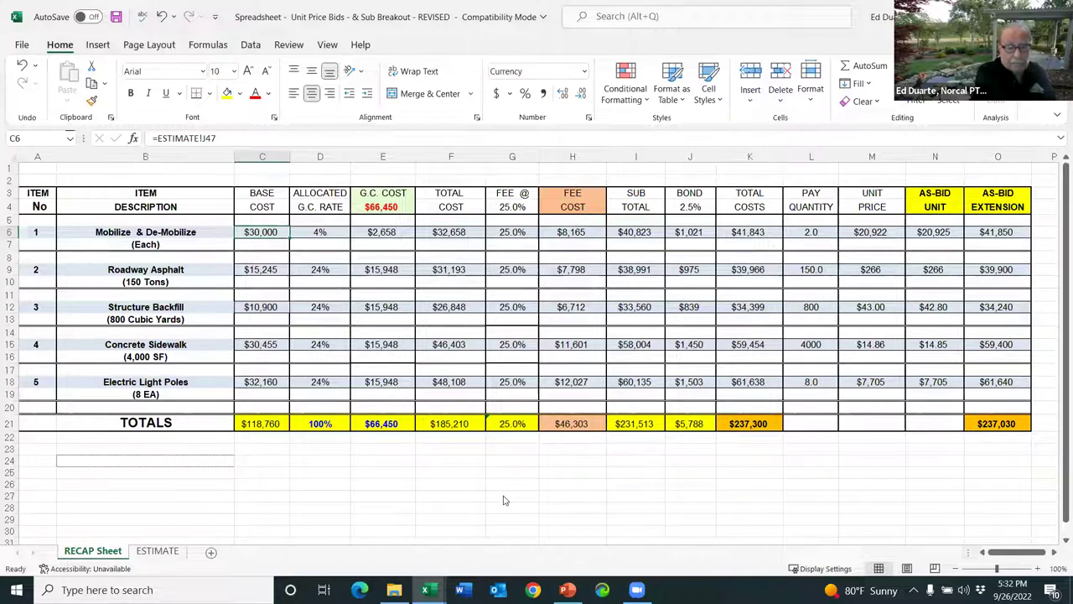
- Check the Electric Light Poles subtotal formula on the ESTIMATE sheet and return to the RECAP Sheet
click(146, 554)
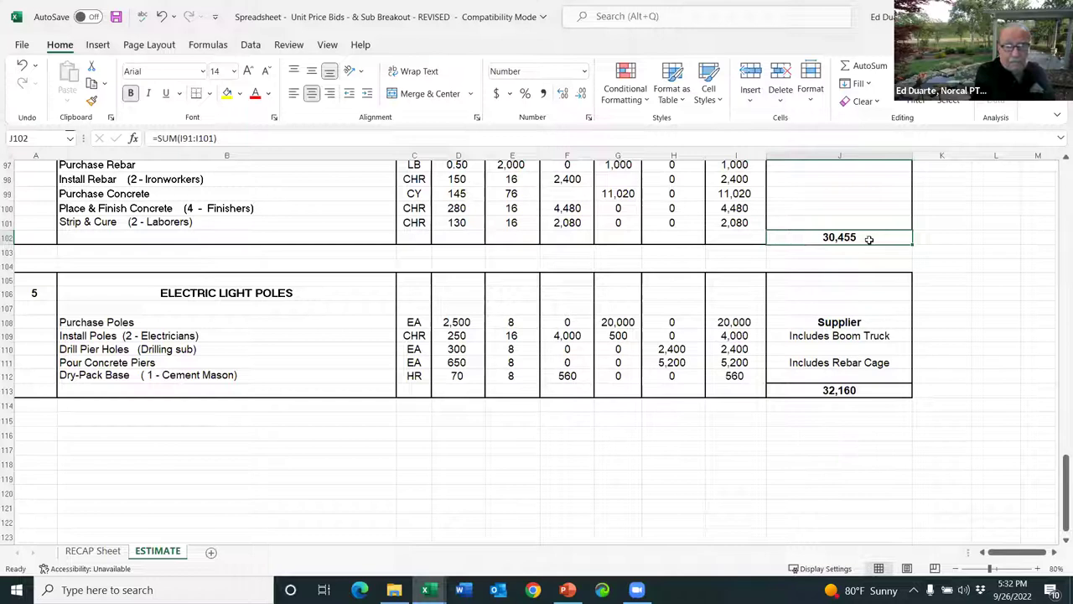
click(841, 392)
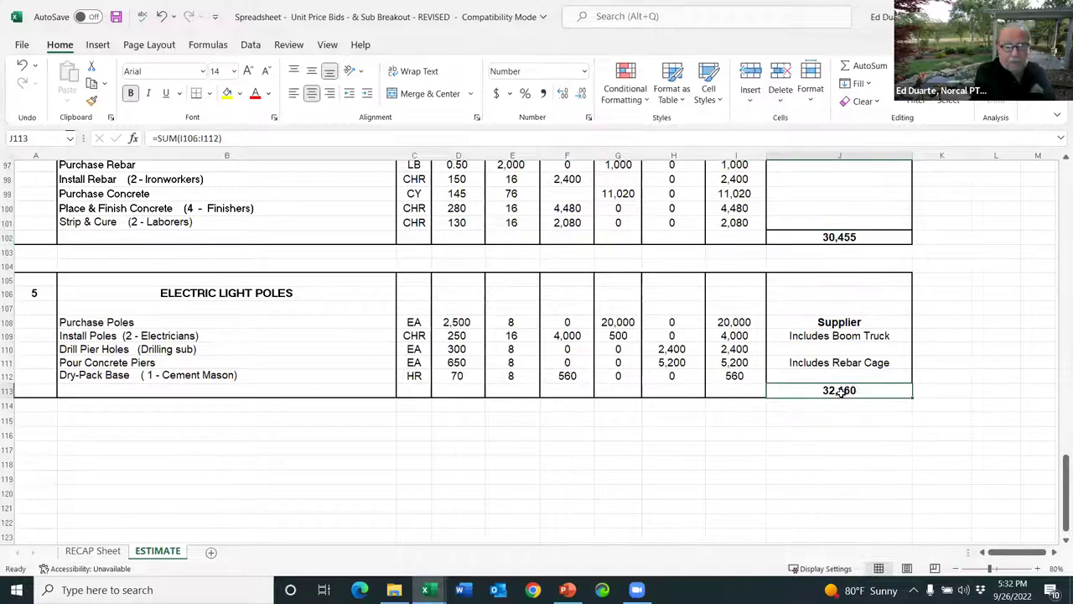
click(93, 552)
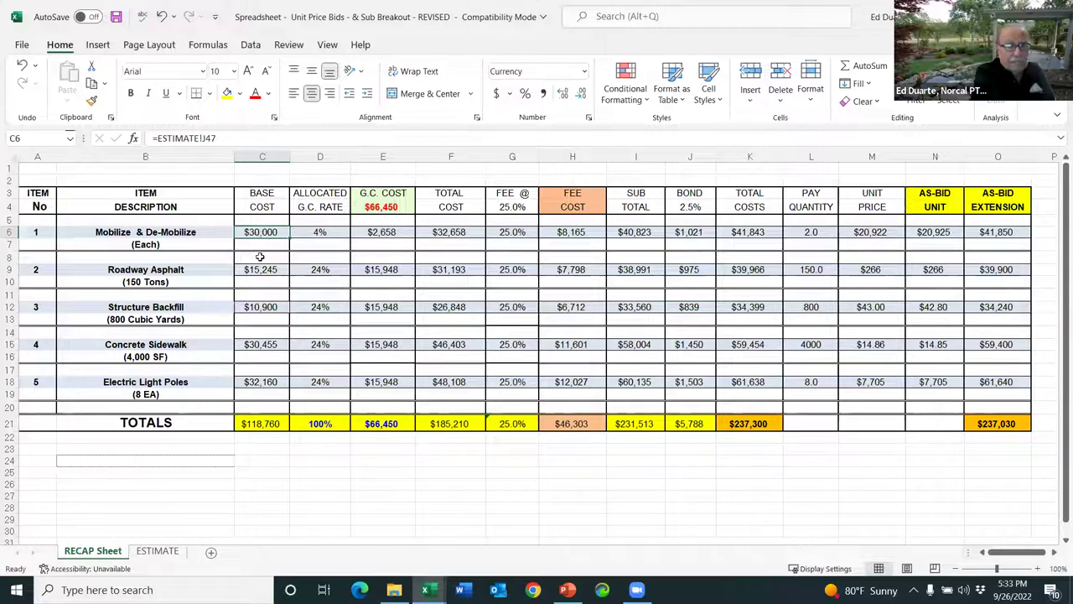
- Check the ESTIMATE sheet references behind the base costs of Roadway Asphalt, Structure Backfill, Concrete Sidewalk and Electric Light Poles
click(261, 307)
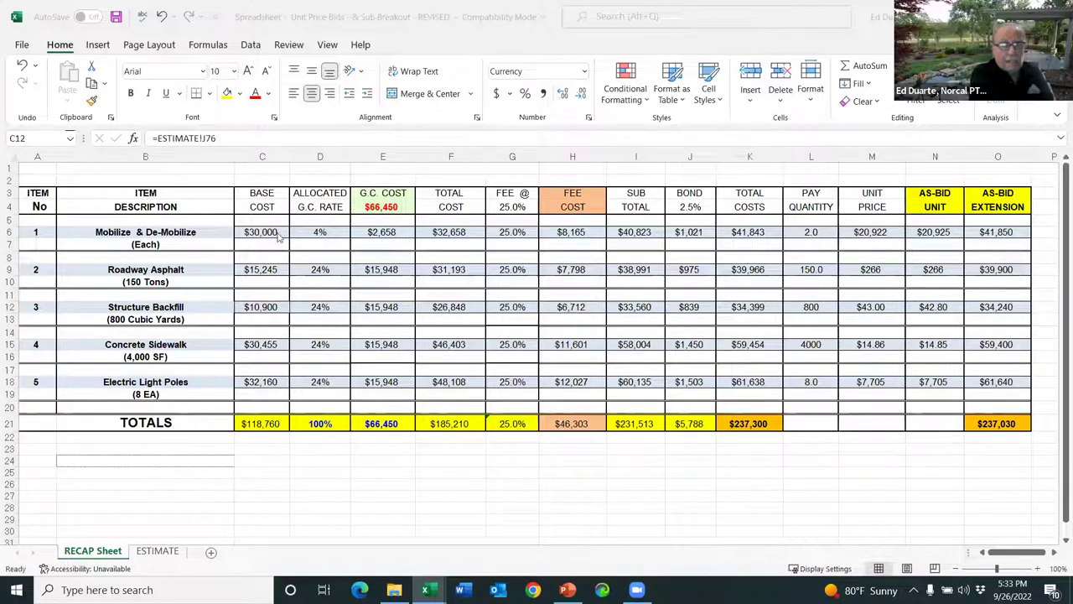
click(261, 270)
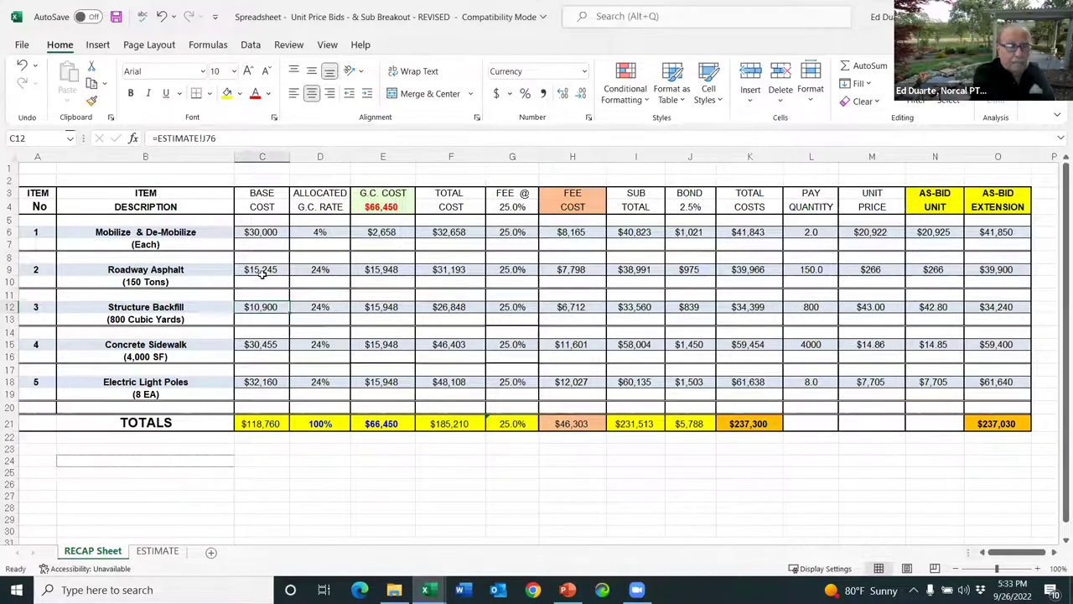
click(263, 307)
click(259, 346)
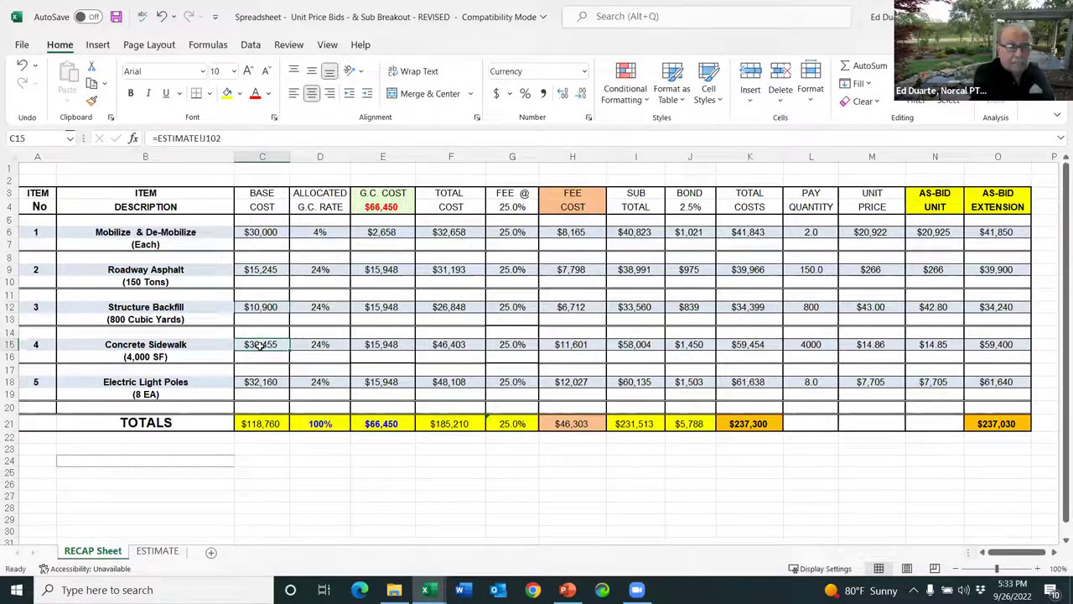
click(265, 393)
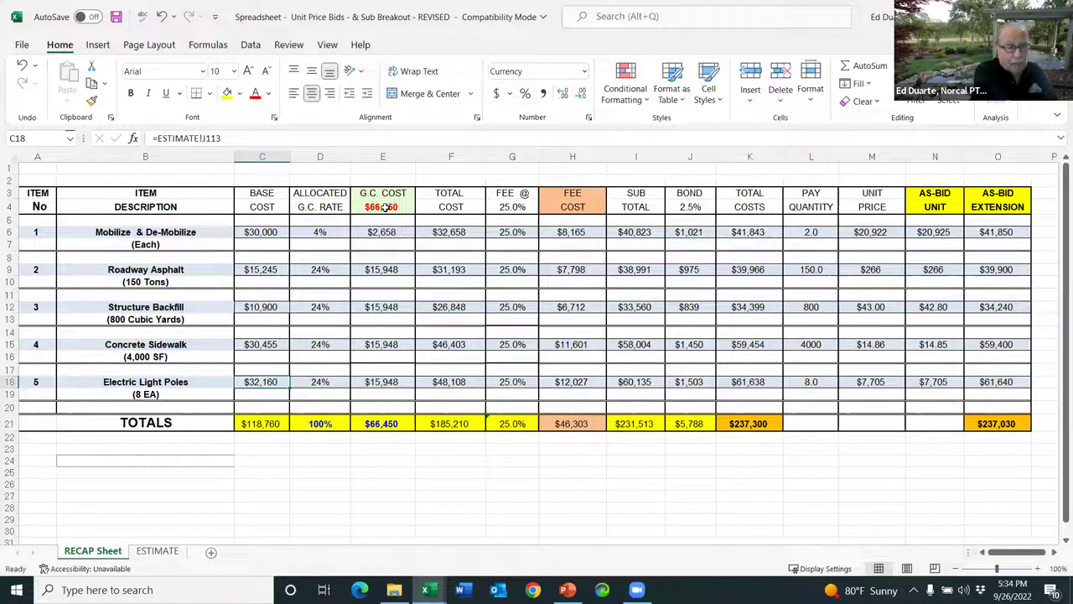
- Inspect the G.C. Cost header's ESTIMATE reference and the allocated G.C. rate of each of the five bid items
click(384, 208)
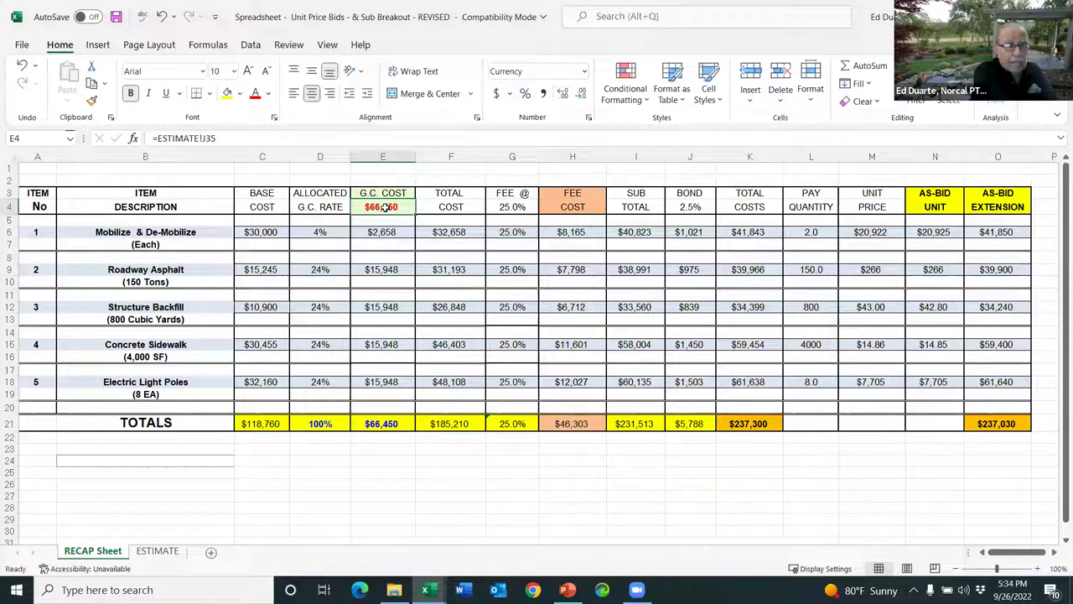
click(319, 232)
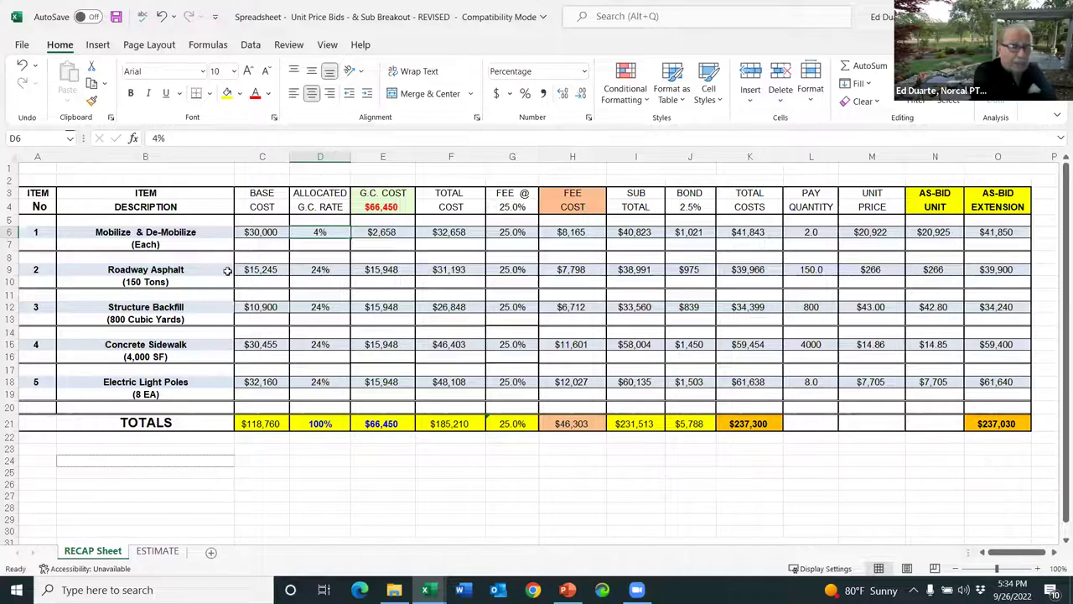
click(319, 268)
click(310, 309)
click(322, 347)
click(322, 381)
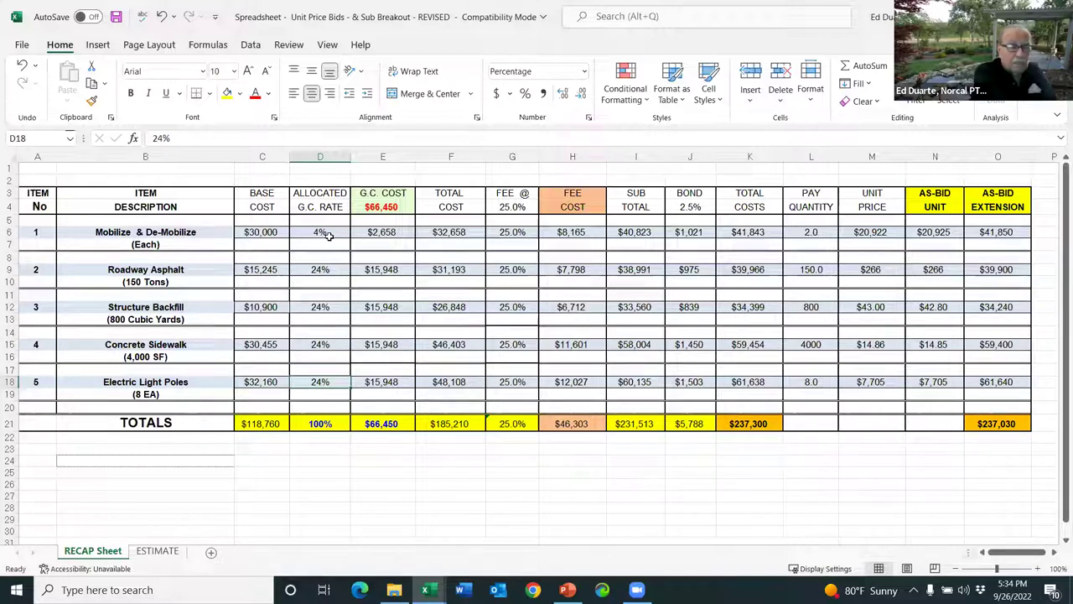
- Trace the Mobilize & De-Mobilize G.C. cost from its allocated rate and the overall G.C. cost, and check the other items' G.C. cost formulas
click(264, 235)
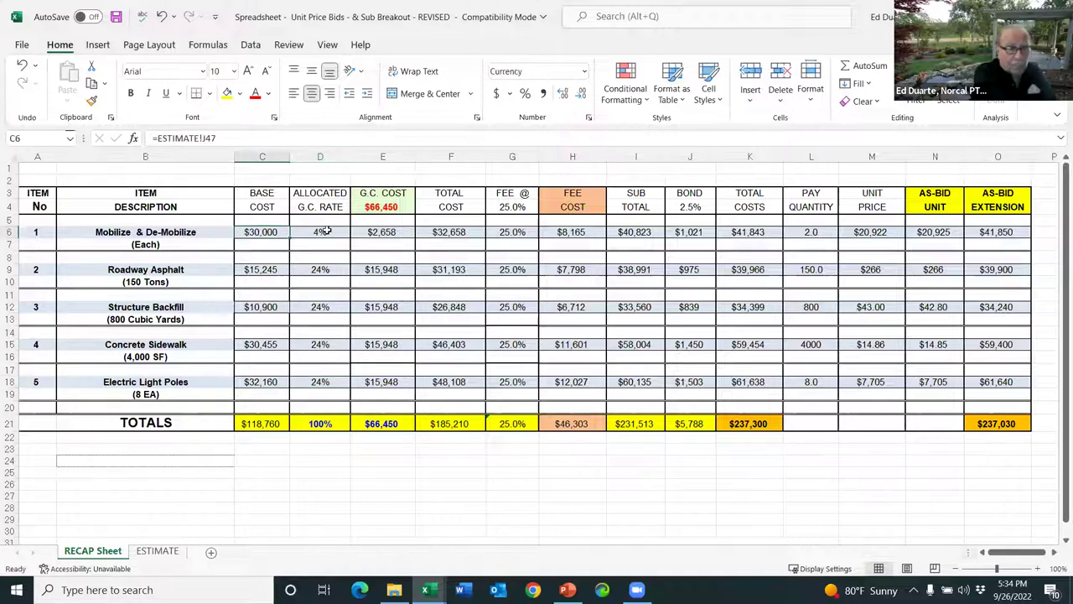
click(318, 234)
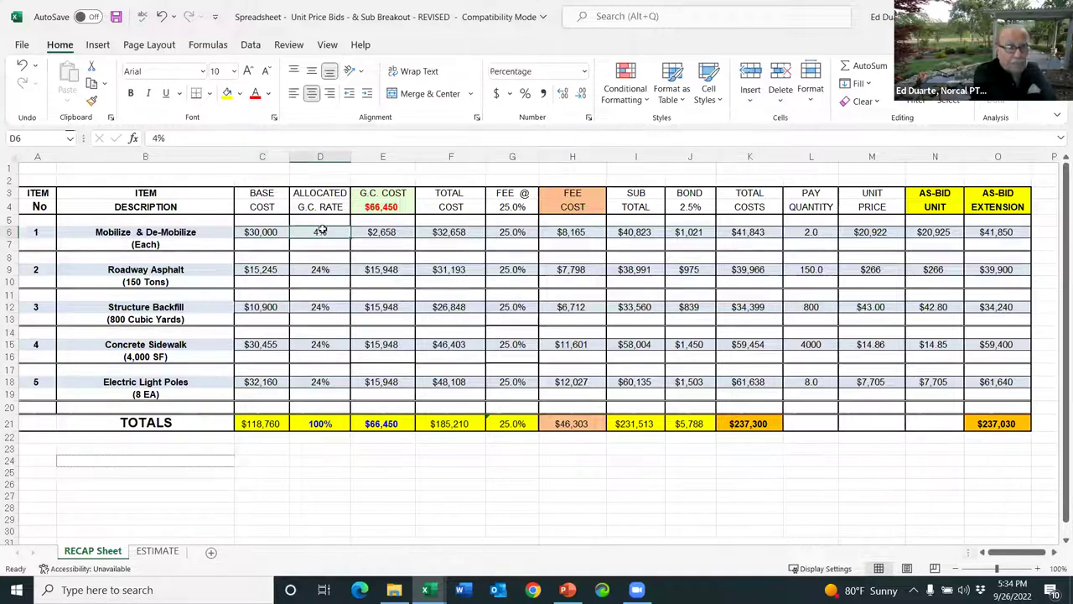
click(379, 206)
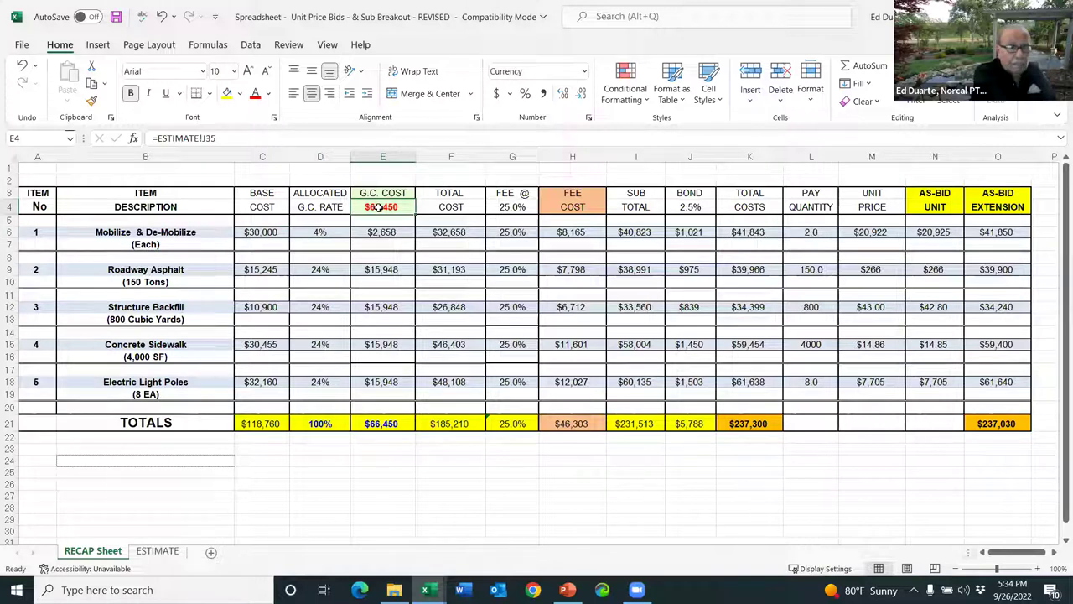
click(387, 233)
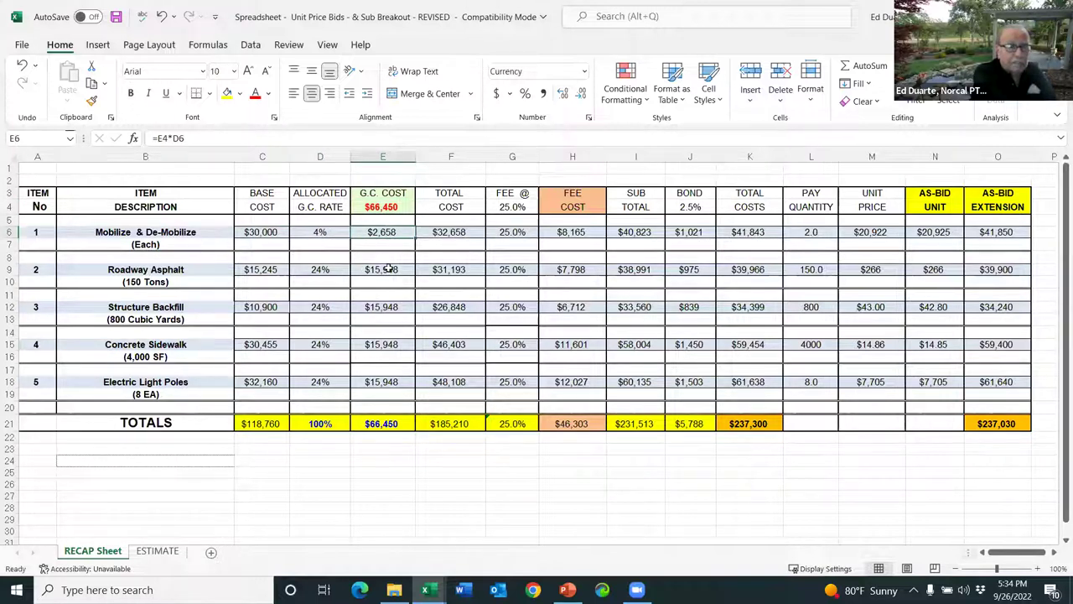
click(382, 271)
click(383, 308)
click(382, 345)
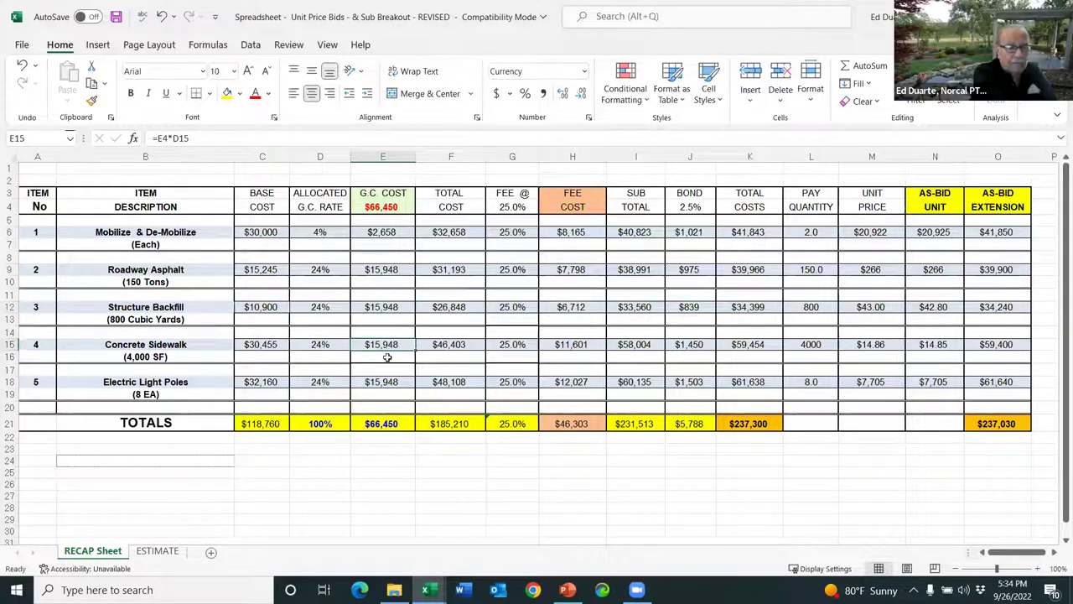
click(389, 373)
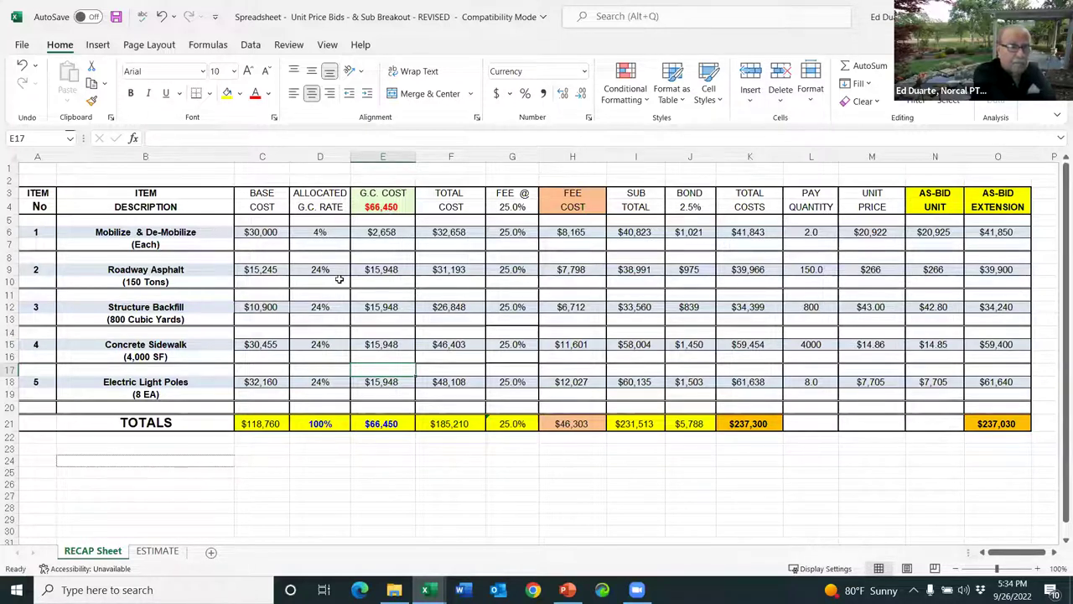
- Highlight the allocated G.C. rates and compare the overall G.C. cost in the header with the G.C. cost total formula
drag(320, 233, 321, 400)
click(392, 206)
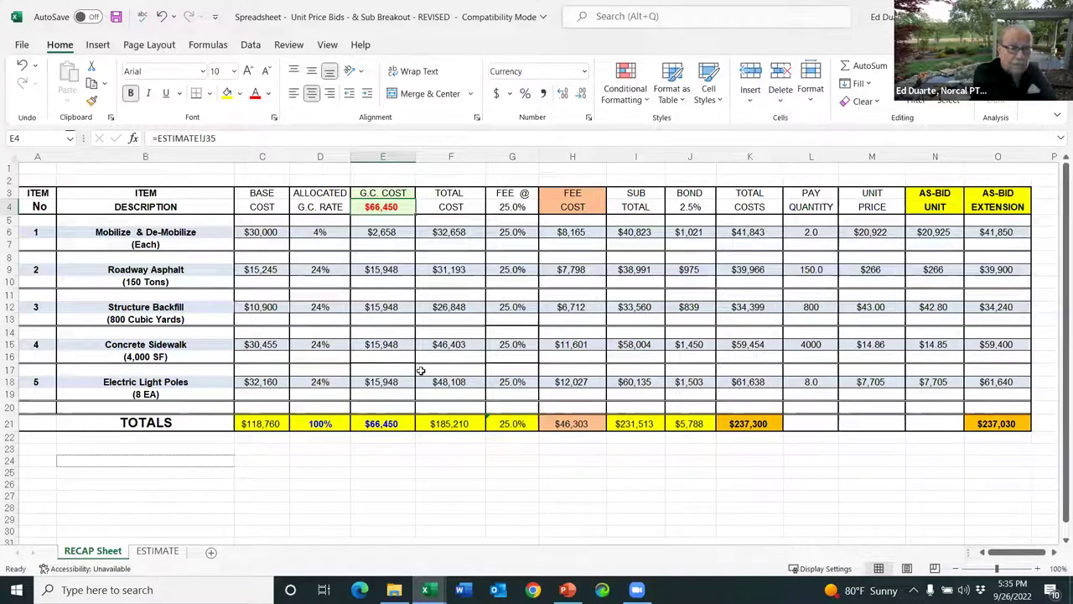
click(383, 424)
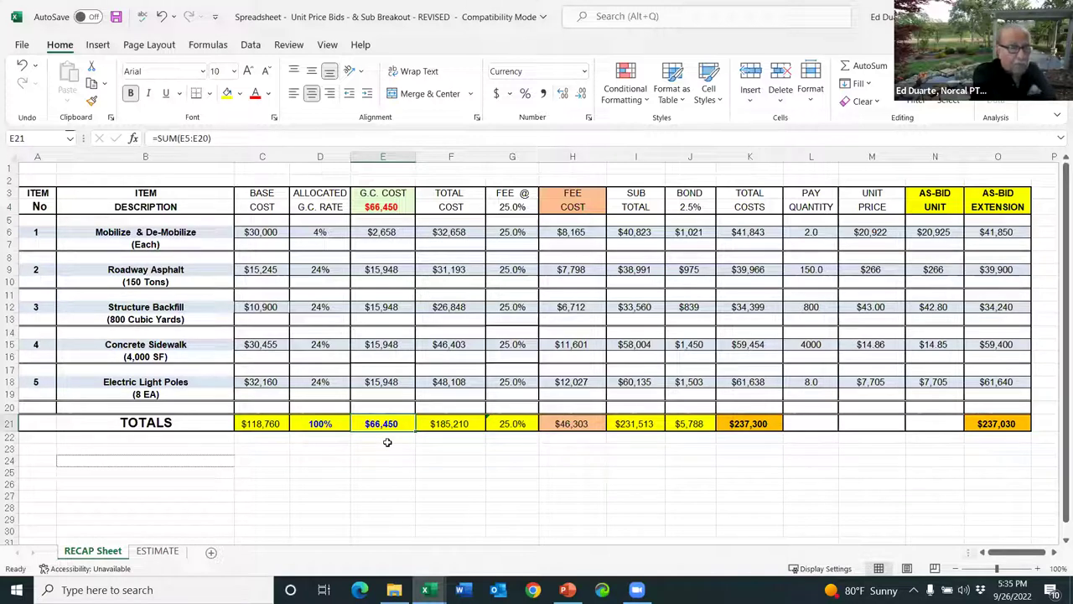
- Highlight the Total Cost column through its total, inspect the fee rate cells, and highlight the items' total costs again
click(451, 232)
drag(460, 326, 466, 424)
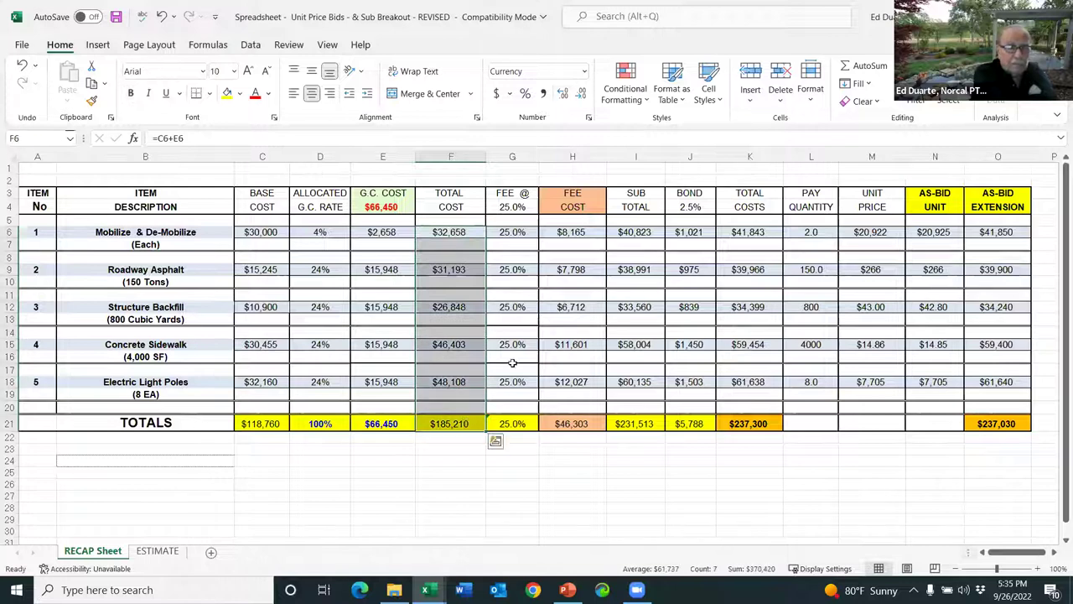
click(520, 235)
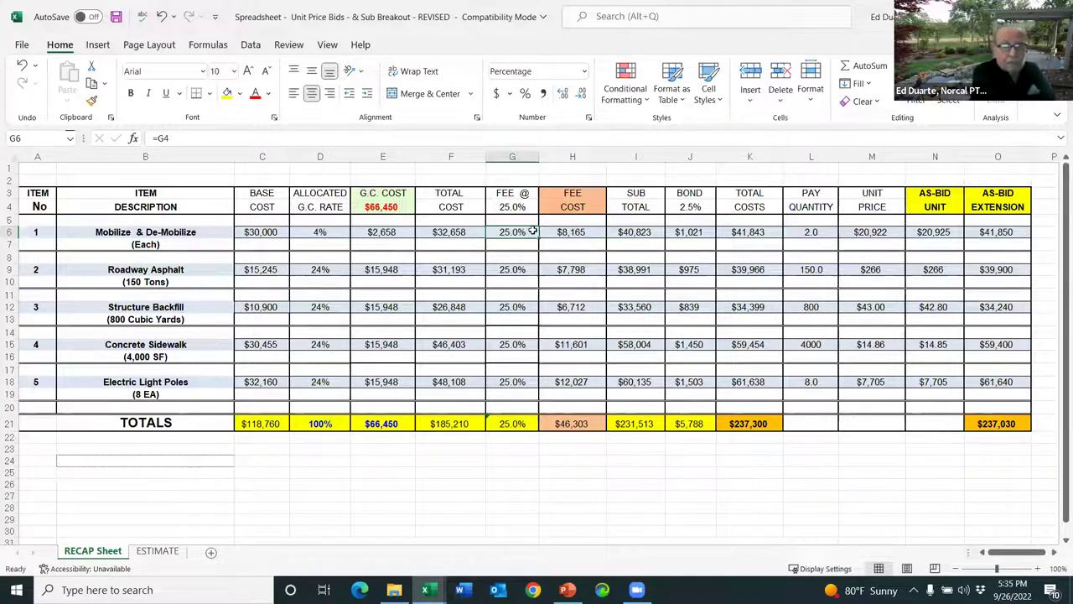
click(512, 209)
drag(449, 234, 436, 391)
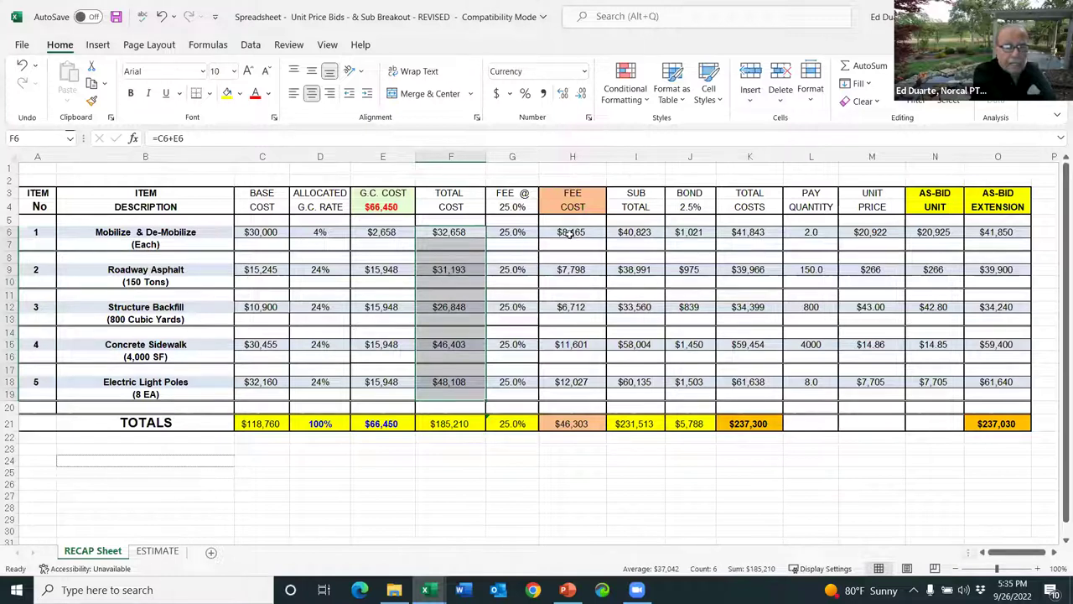
- Inspect the fee cost formula of each of the five bid items and the fee cost total
click(571, 234)
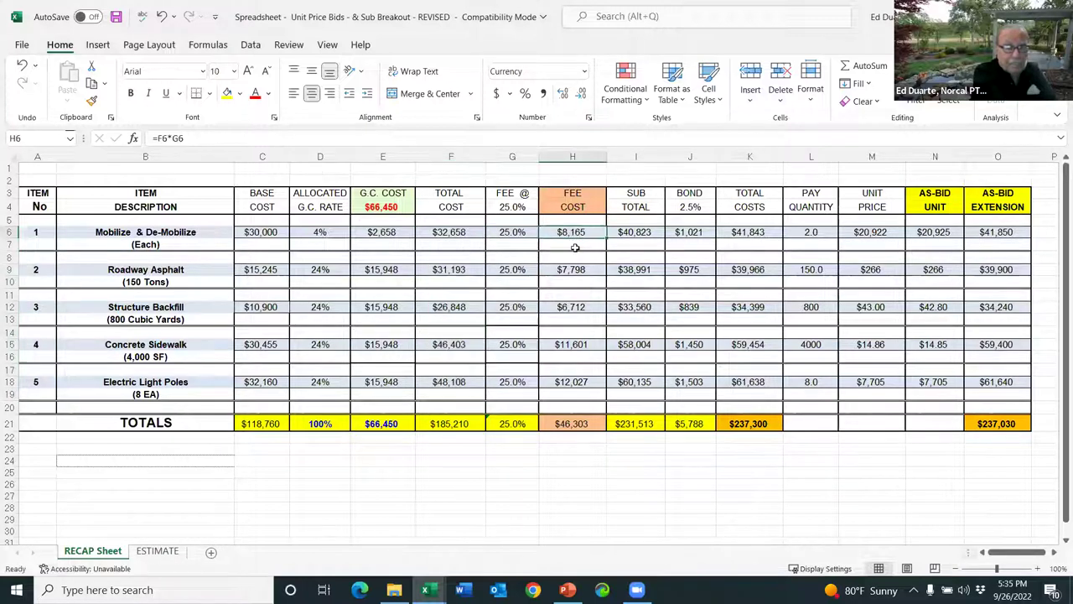
click(573, 266)
click(571, 309)
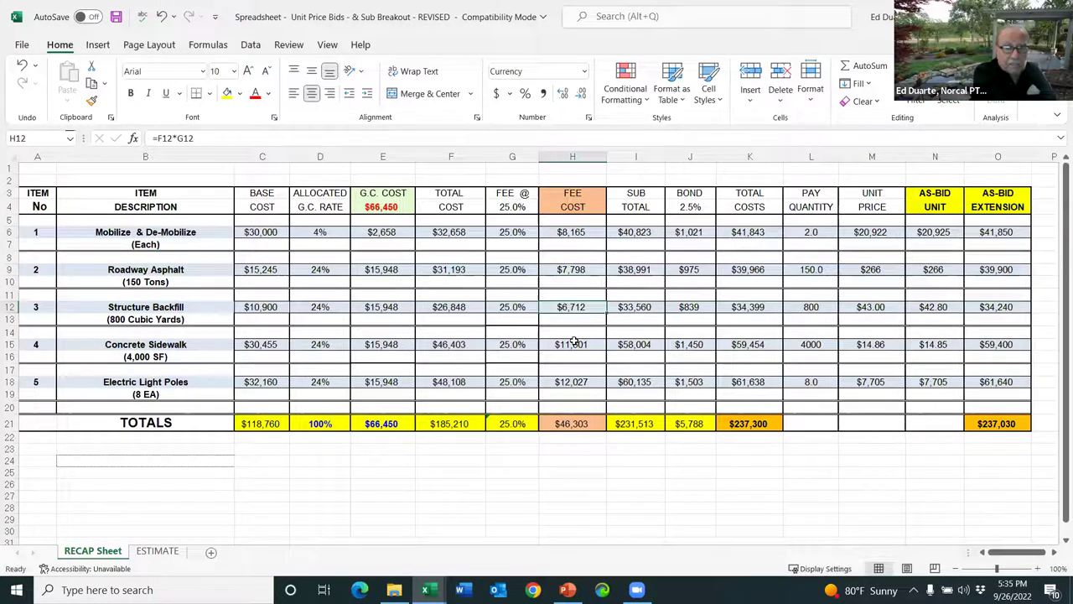
click(573, 342)
click(578, 384)
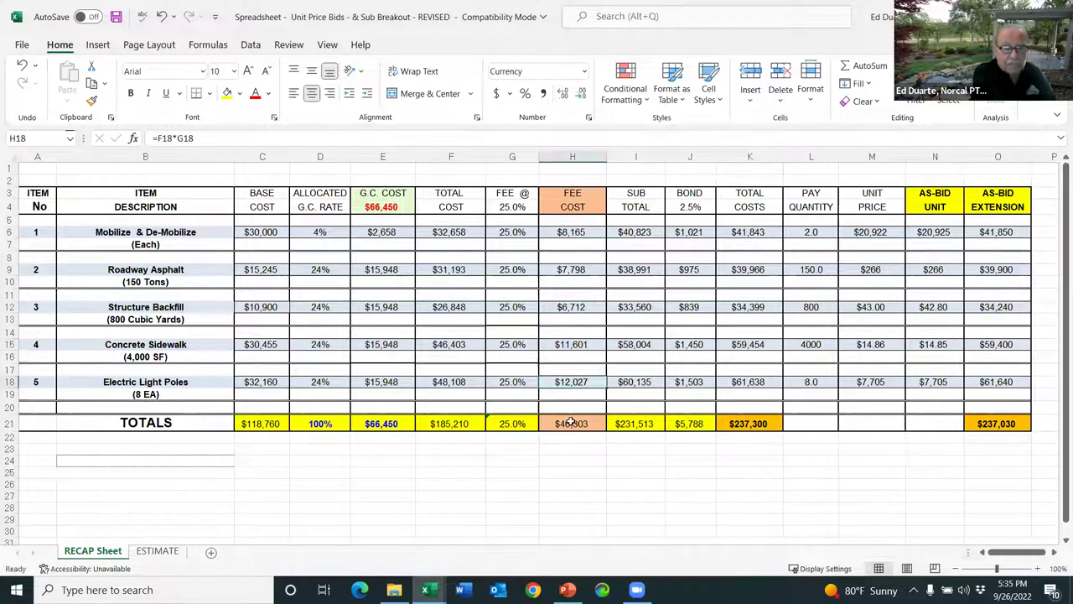
click(570, 425)
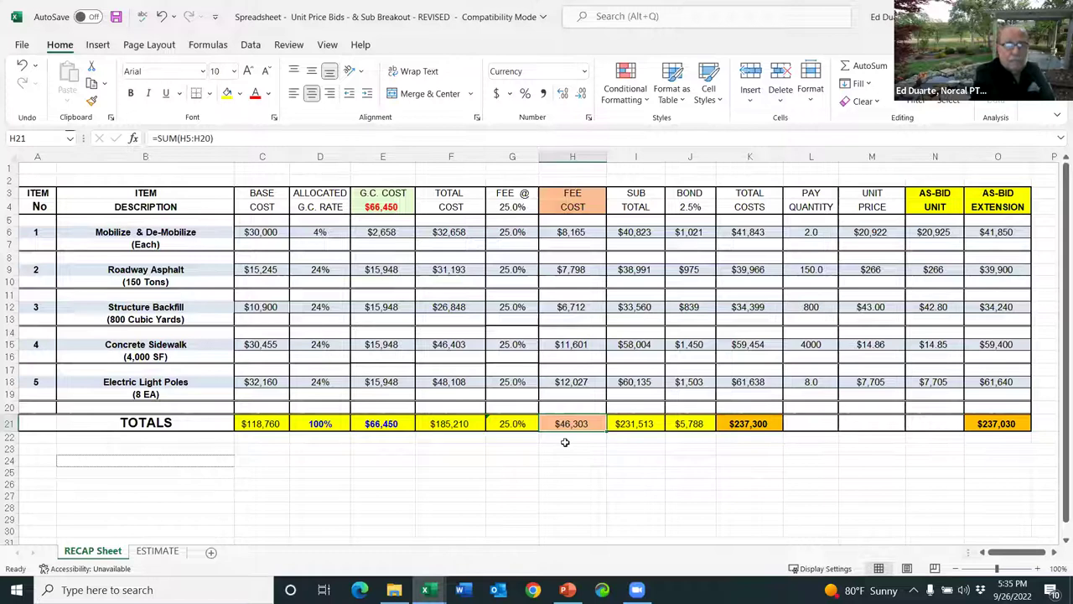
- Check the Mobilize & De-Mobilize subtotal formula, highlight the Sub Total column, and inspect its total formula
click(635, 233)
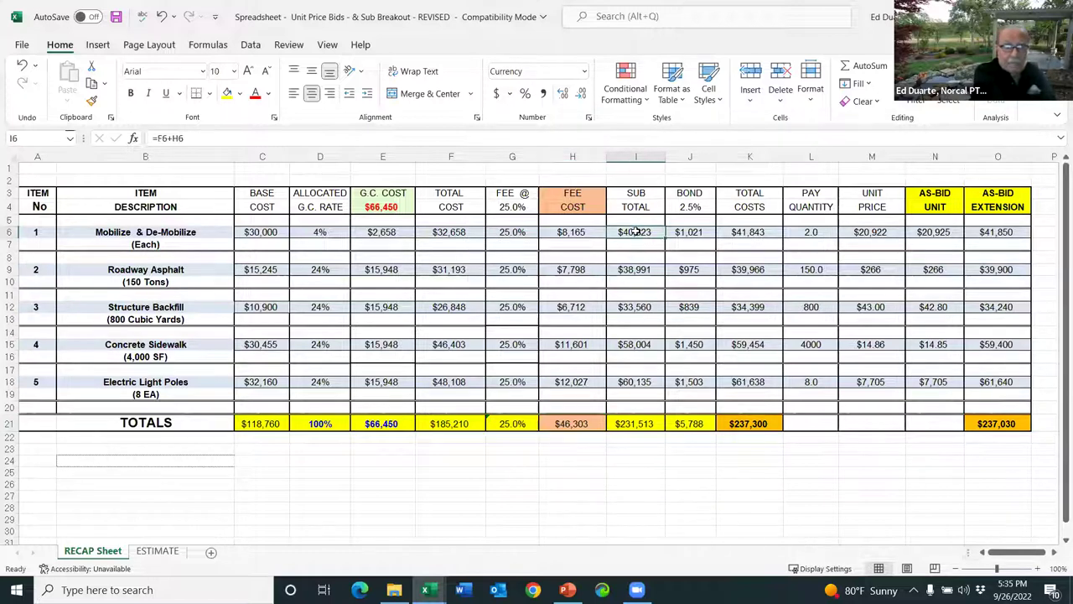
drag(635, 249, 631, 425)
click(632, 426)
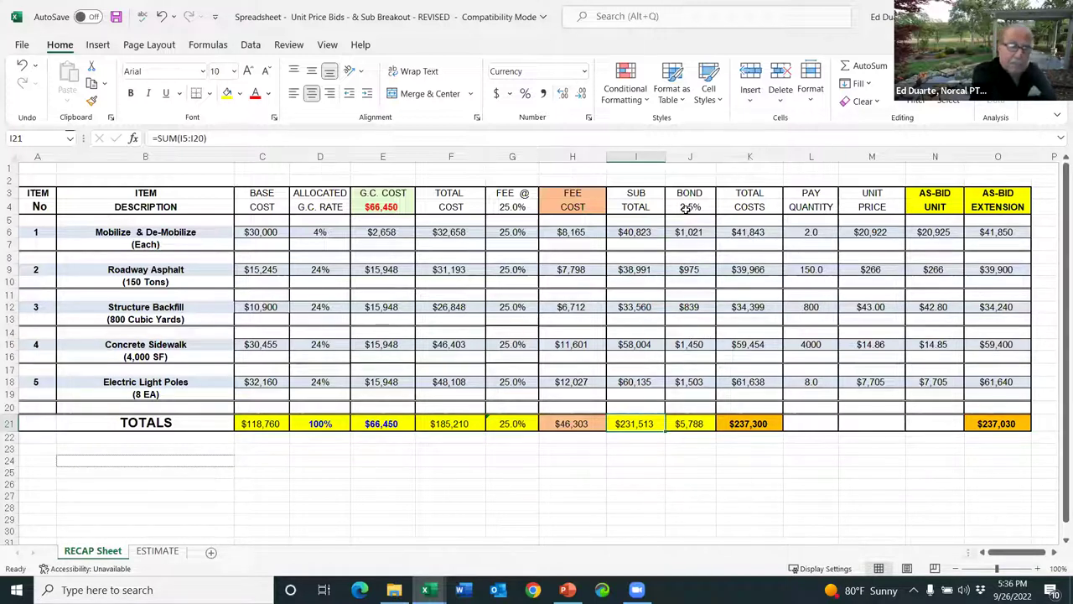
- Examine the bond rate, how it applies to the Mobilize & De-Mobilize subtotal, the other items' bond formulas, and the bond total
click(688, 207)
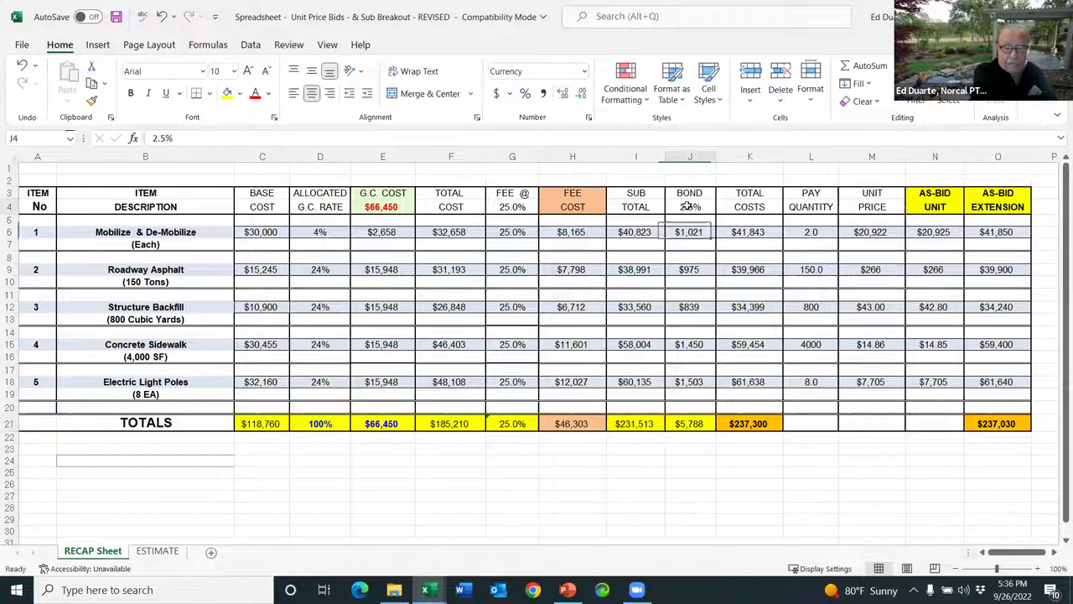
click(637, 234)
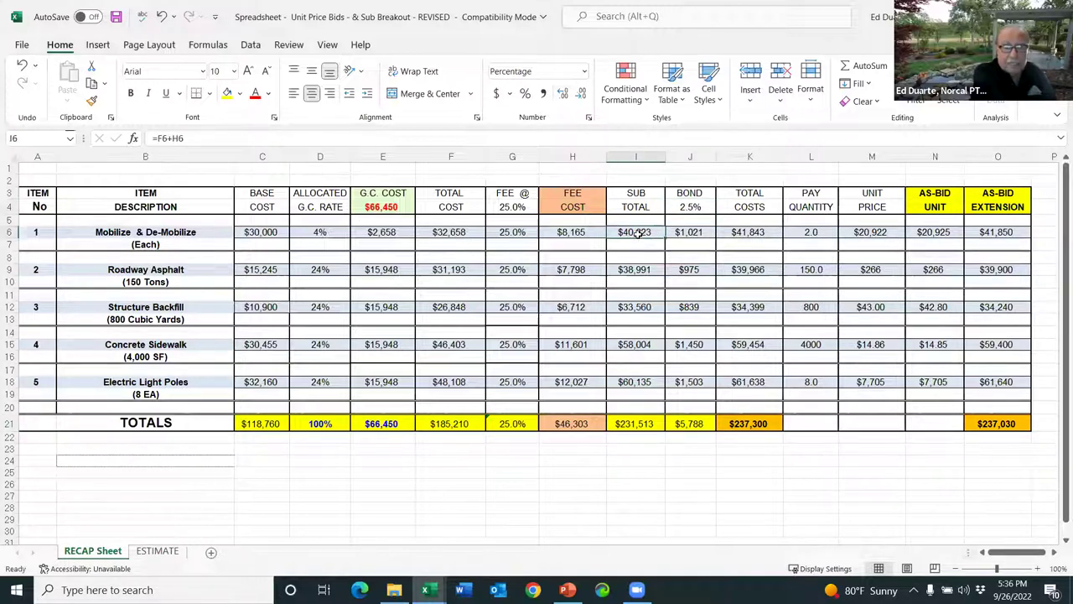
click(692, 242)
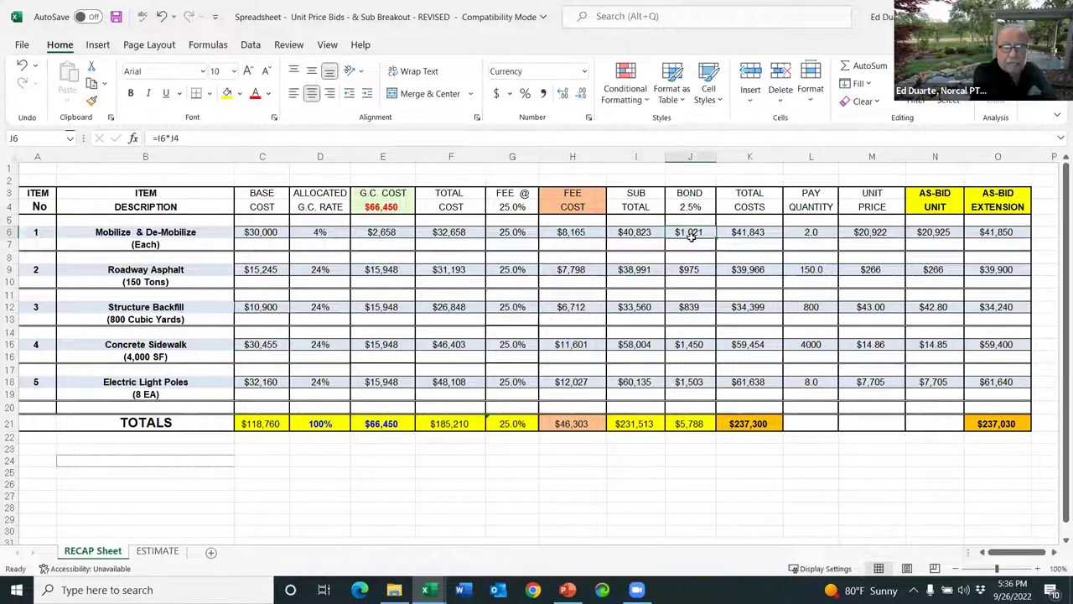
click(697, 270)
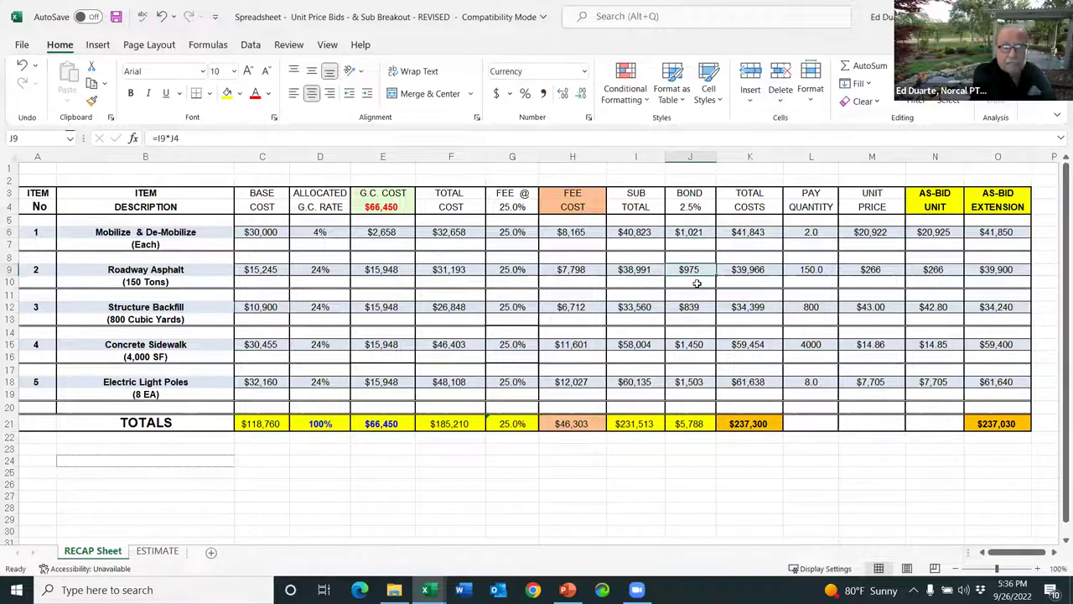
click(696, 307)
click(681, 344)
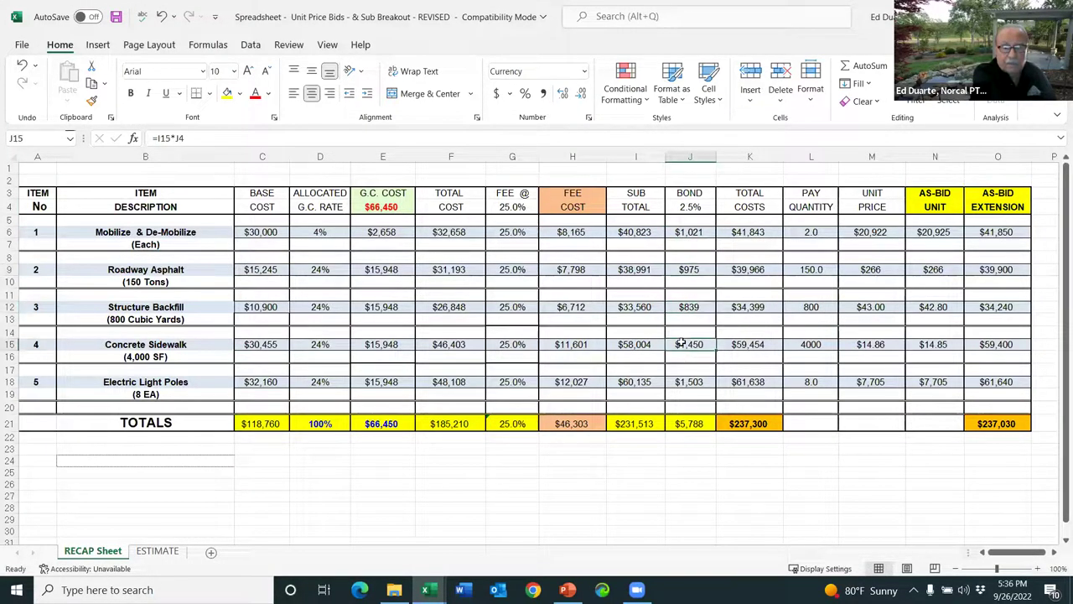
click(697, 426)
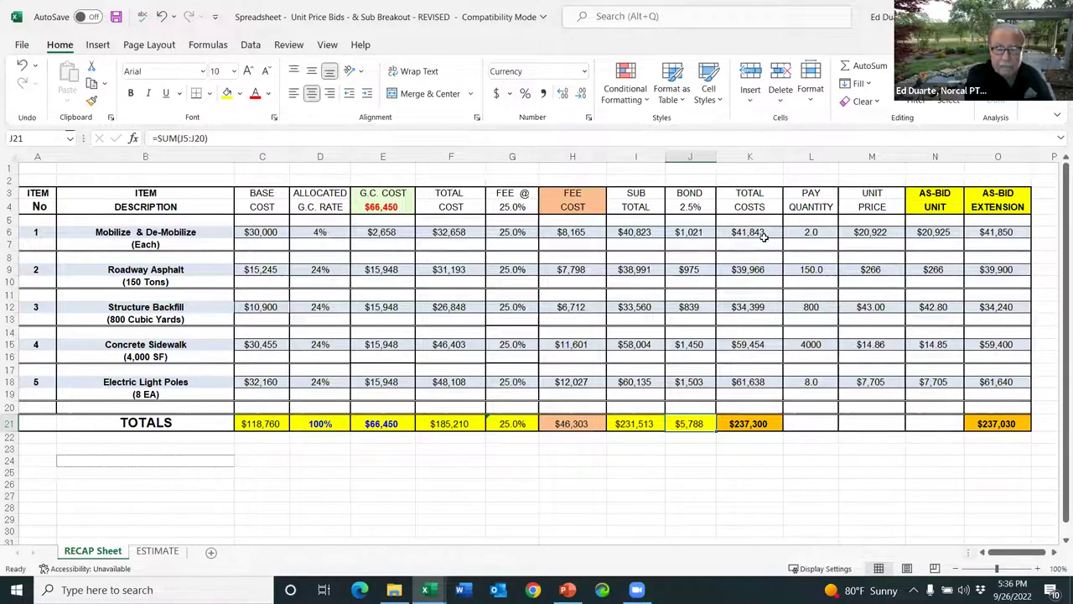
- Highlight the five items' total costs and check the pay quantities of Structure Backfill, Concrete Sidewalk and Electric Light Poles
drag(752, 234, 753, 384)
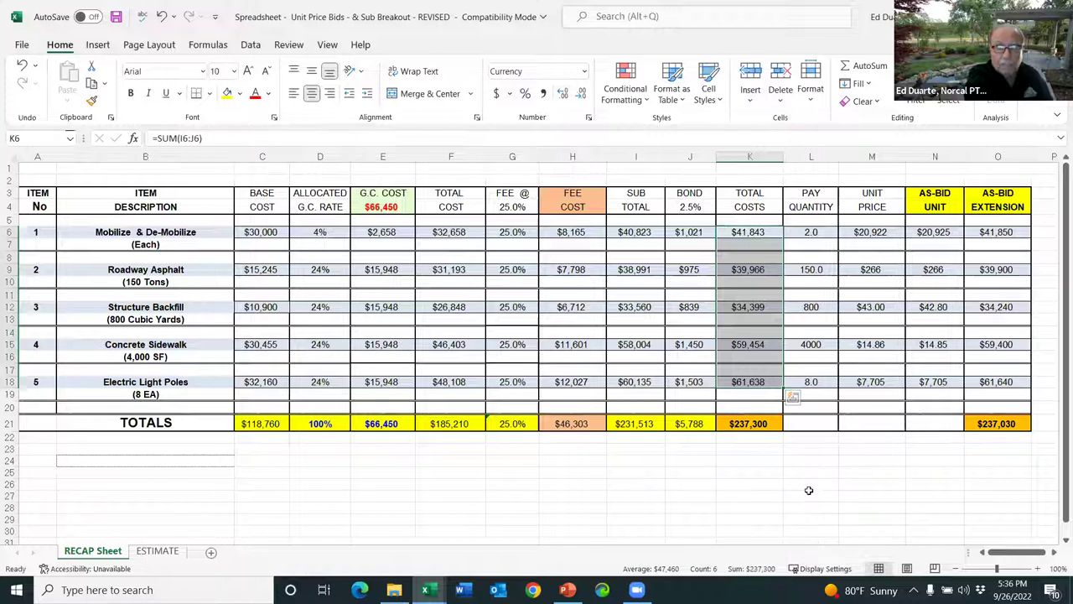
drag(810, 495, 809, 486)
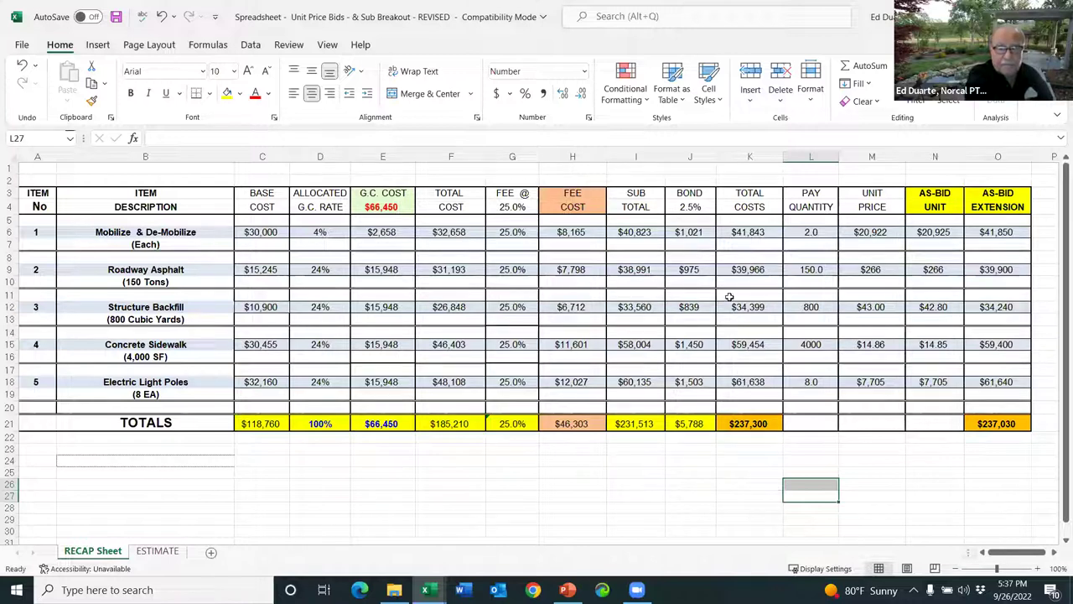
click(806, 309)
click(806, 348)
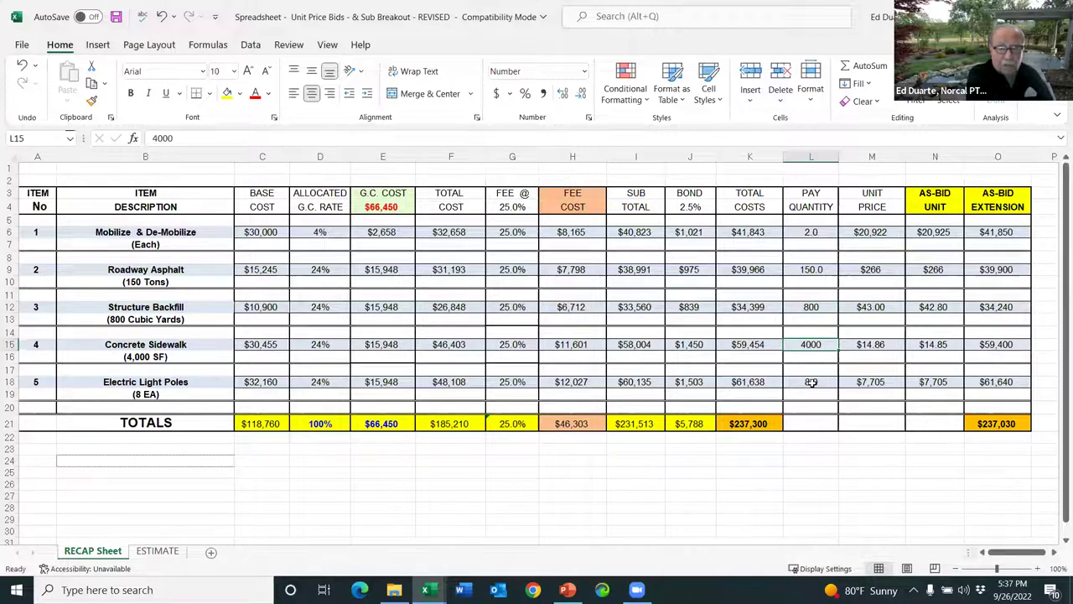
click(811, 383)
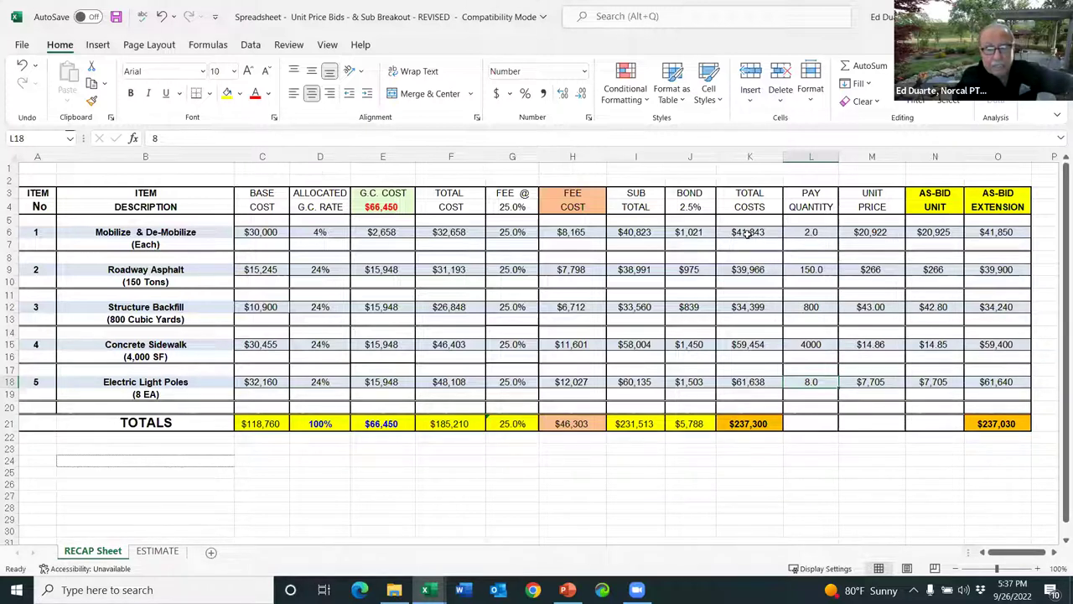
drag(749, 233, 747, 384)
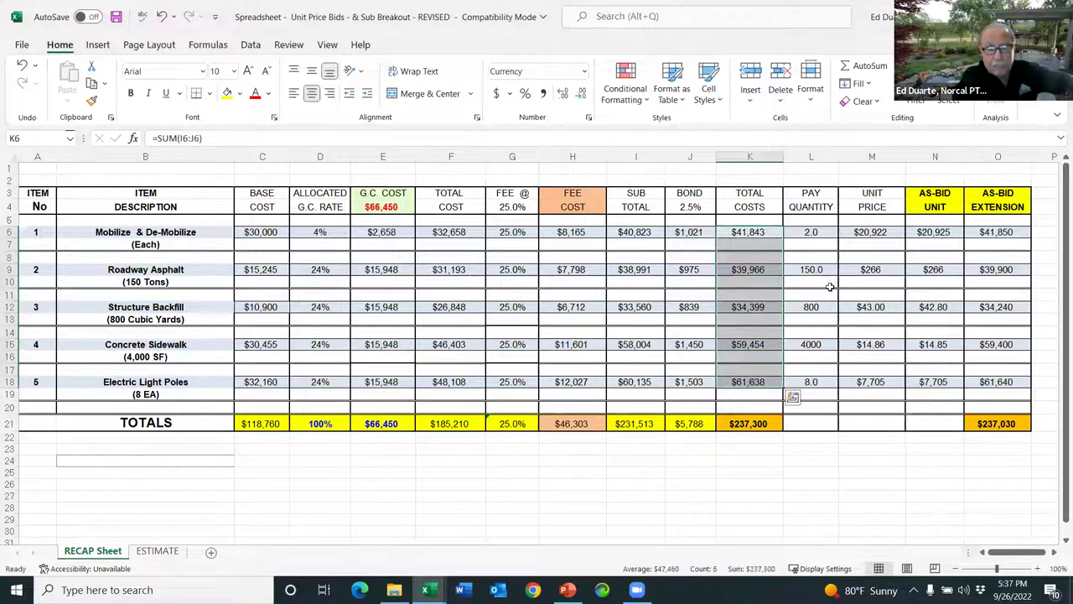
- Check the pay quantities of Mobilize & De-Mobilize, Roadway Asphalt, Structure Backfill and Concrete Sidewalk
click(809, 233)
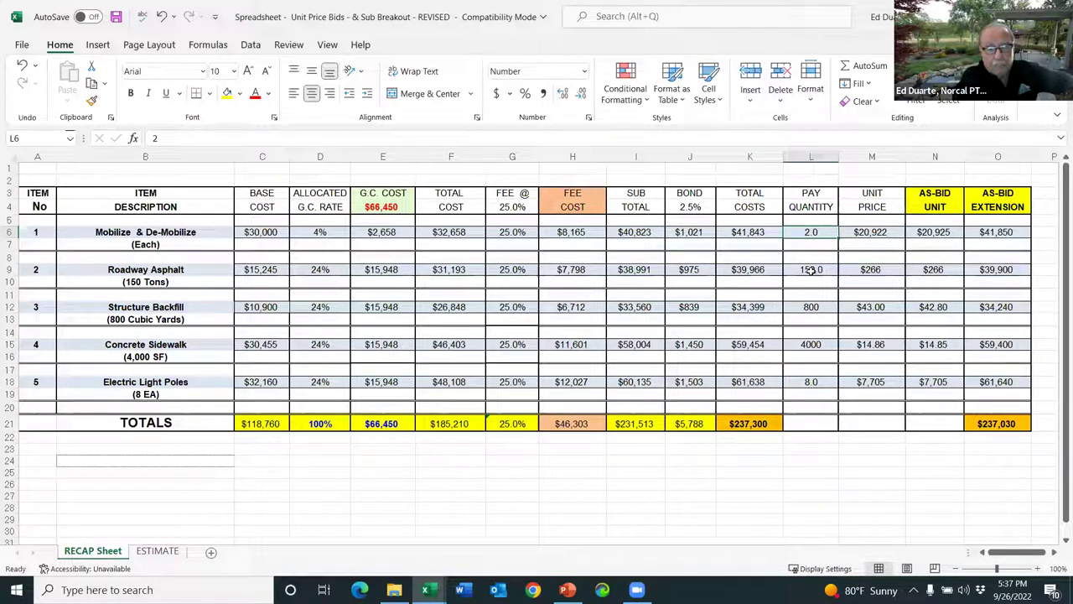
click(812, 270)
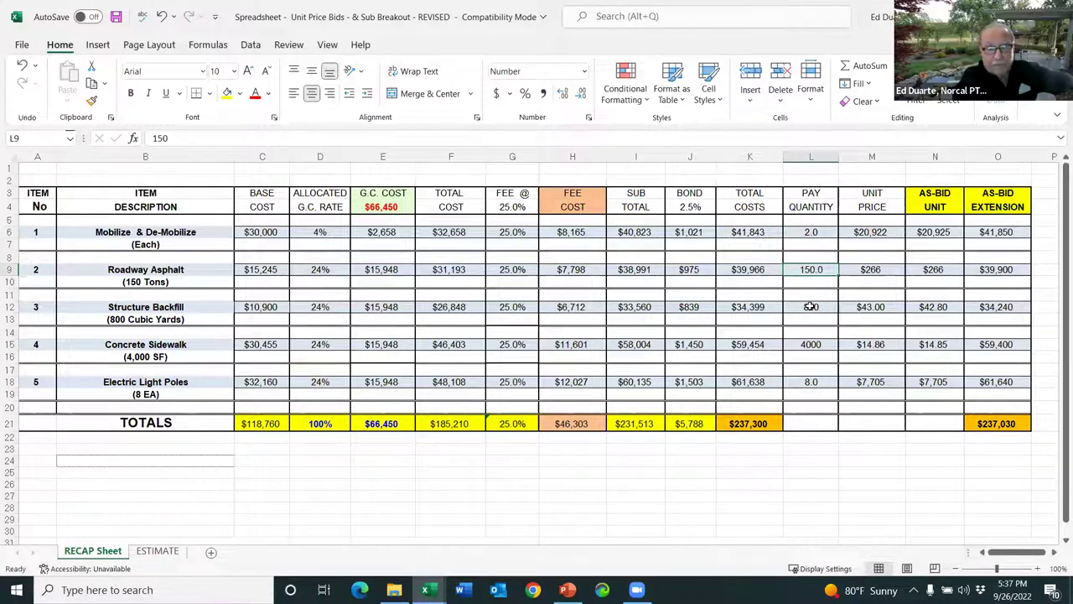
click(811, 307)
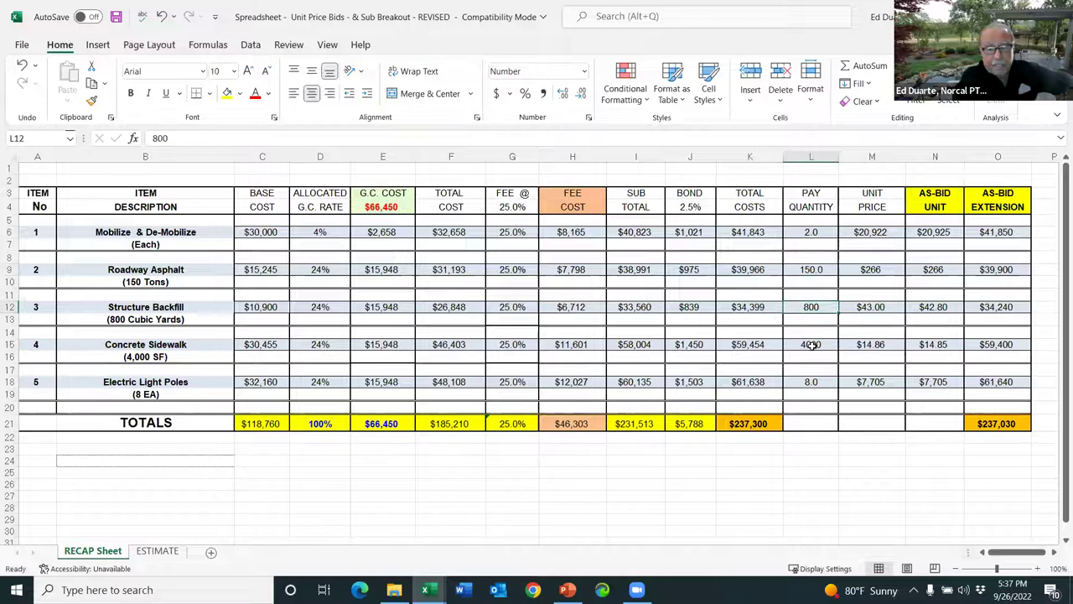
click(811, 345)
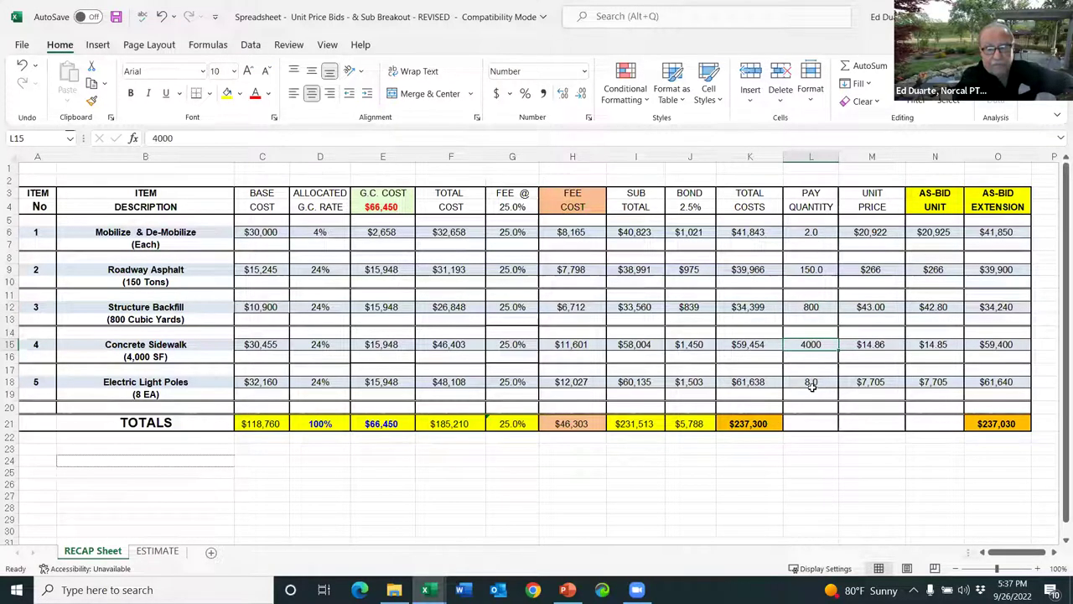
- Highlight the unit prices of all five bid items and examine how total cost is divided by pay quantity
drag(874, 232, 870, 386)
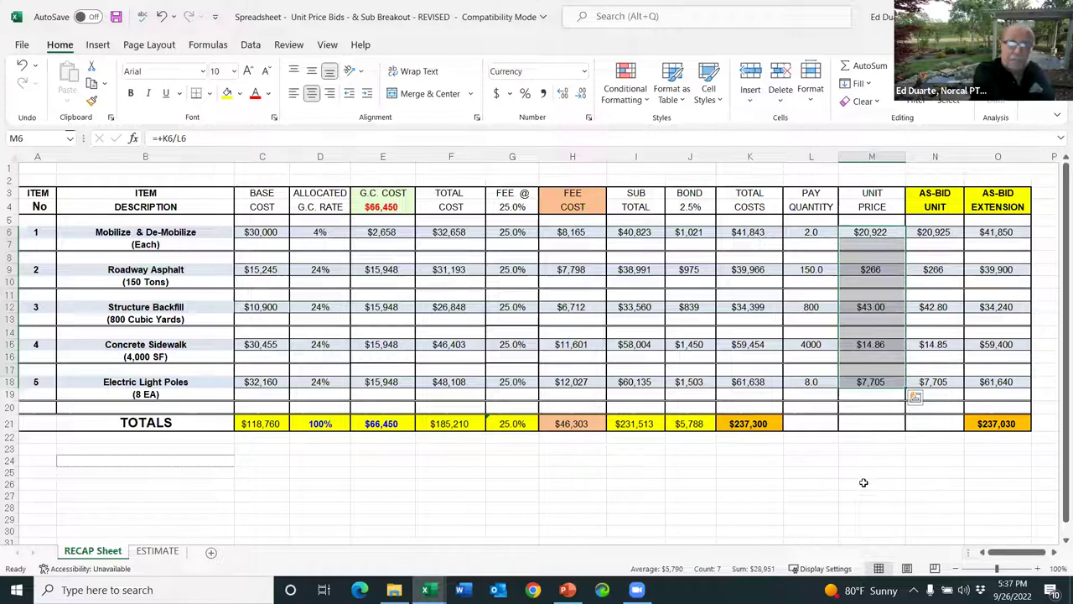
click(892, 516)
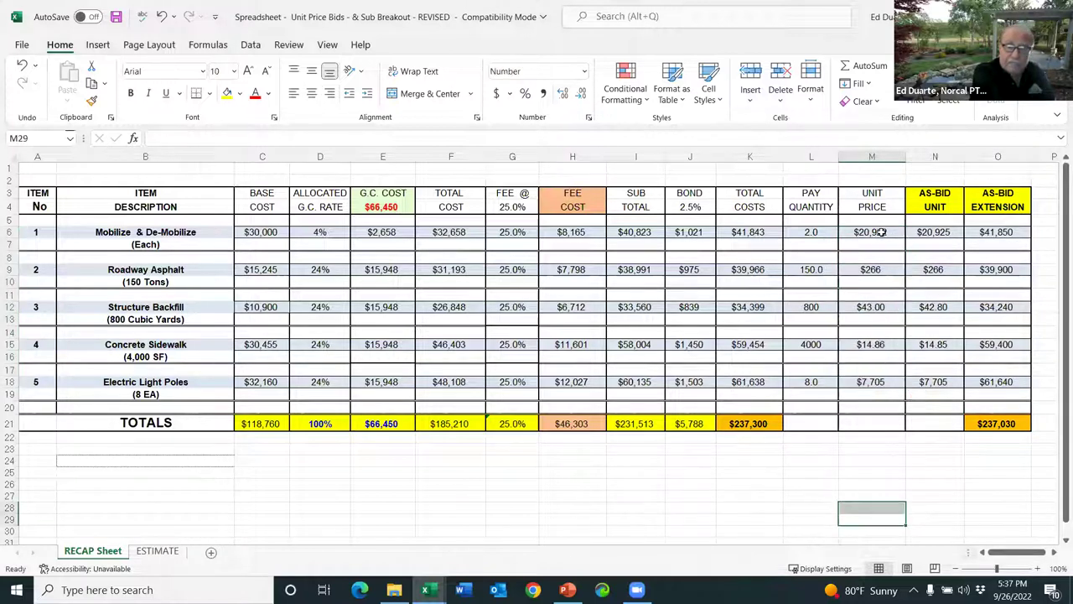
drag(881, 239, 888, 387)
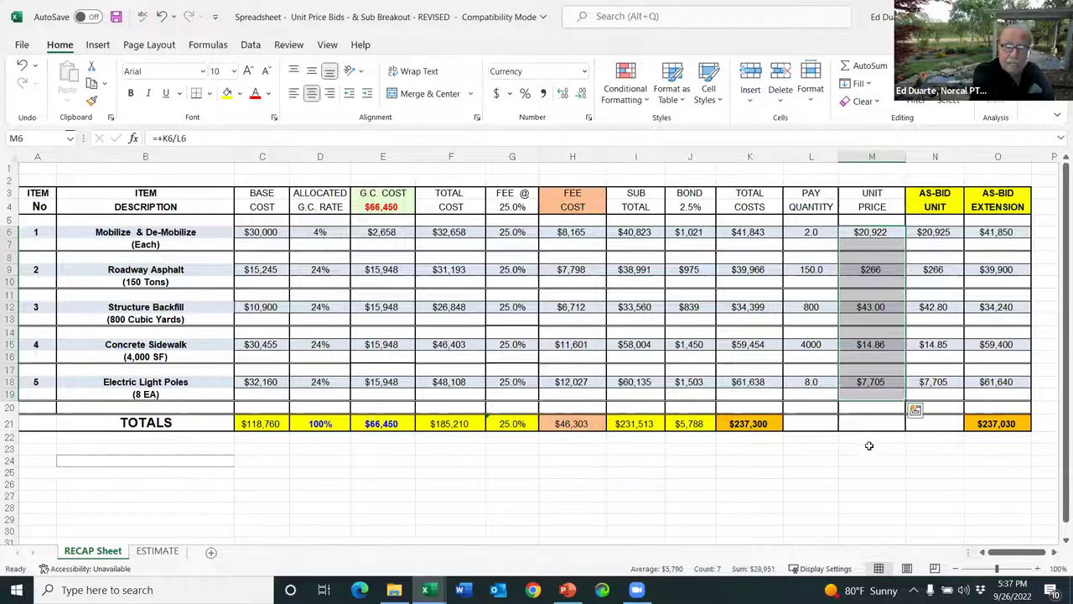
click(830, 490)
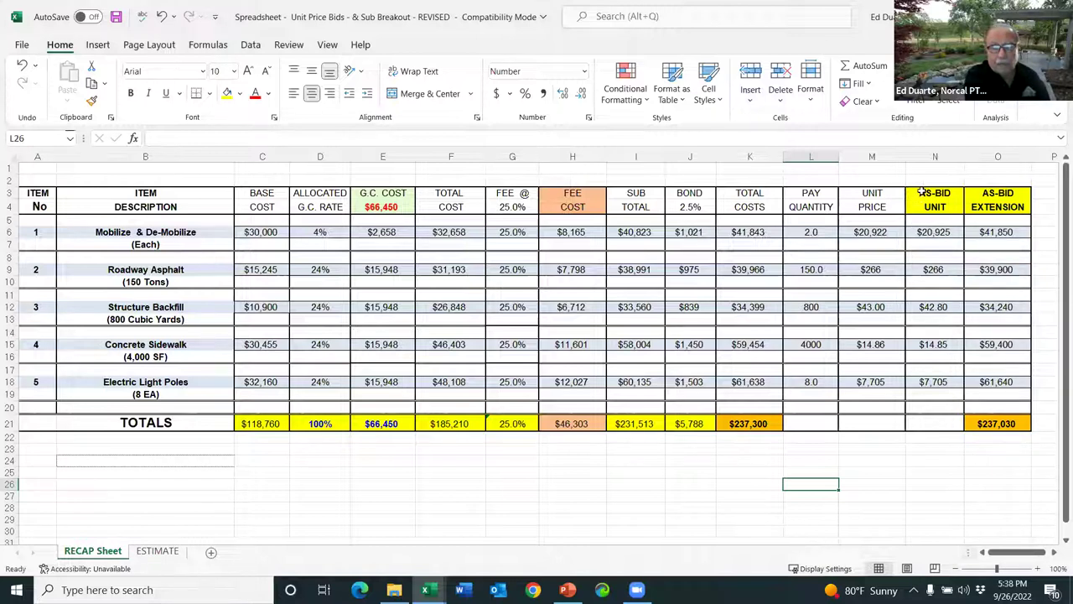
- Highlight the five items' as-bid unit prices and compare the Mobilize & De-Mobilize entry with its calculated unit price
drag(931, 233, 934, 385)
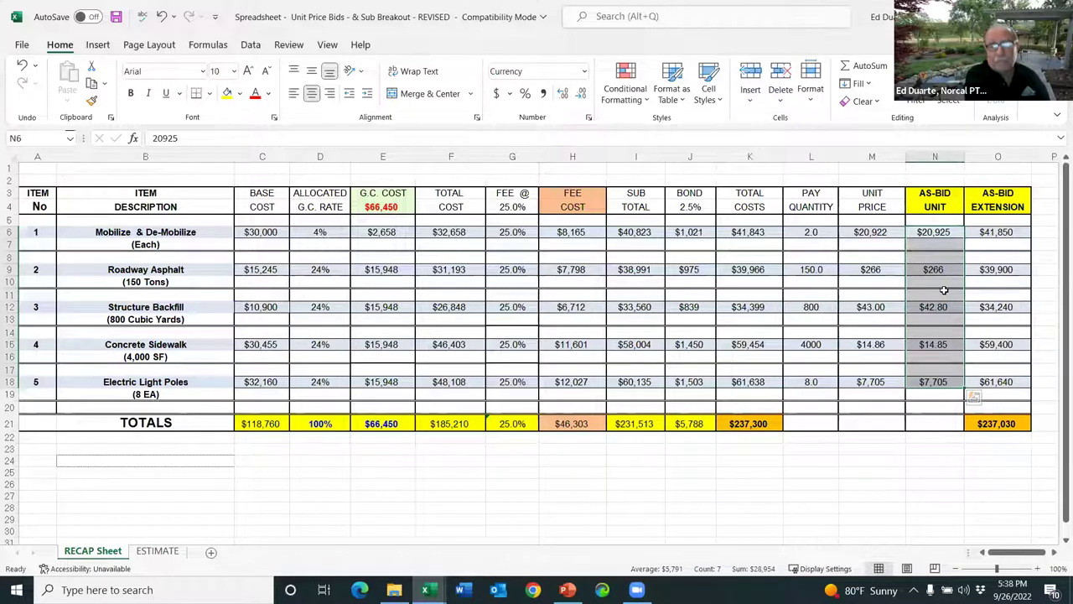
click(878, 251)
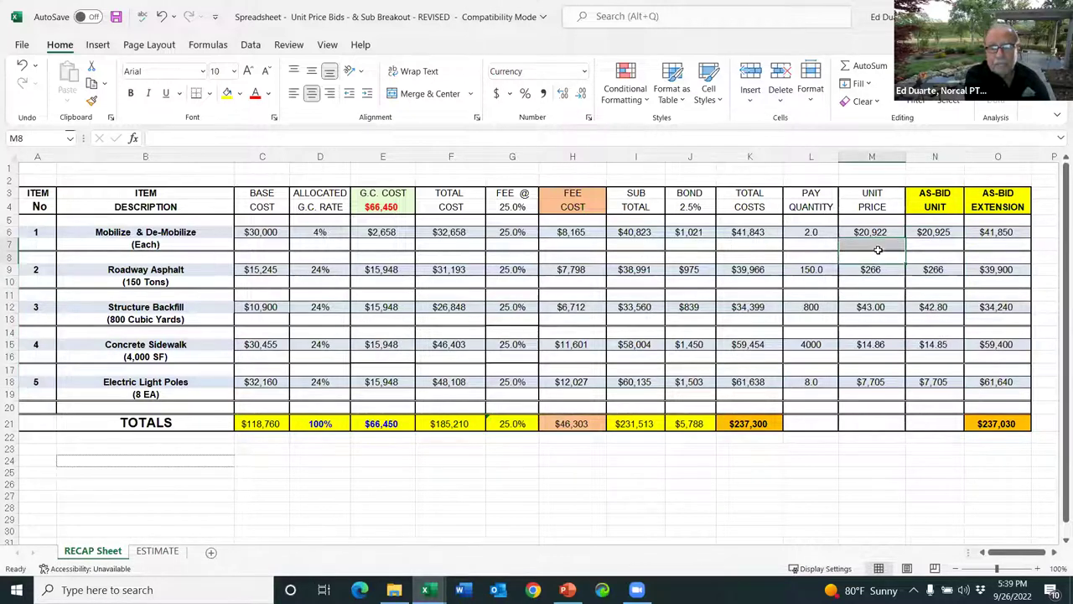
click(937, 233)
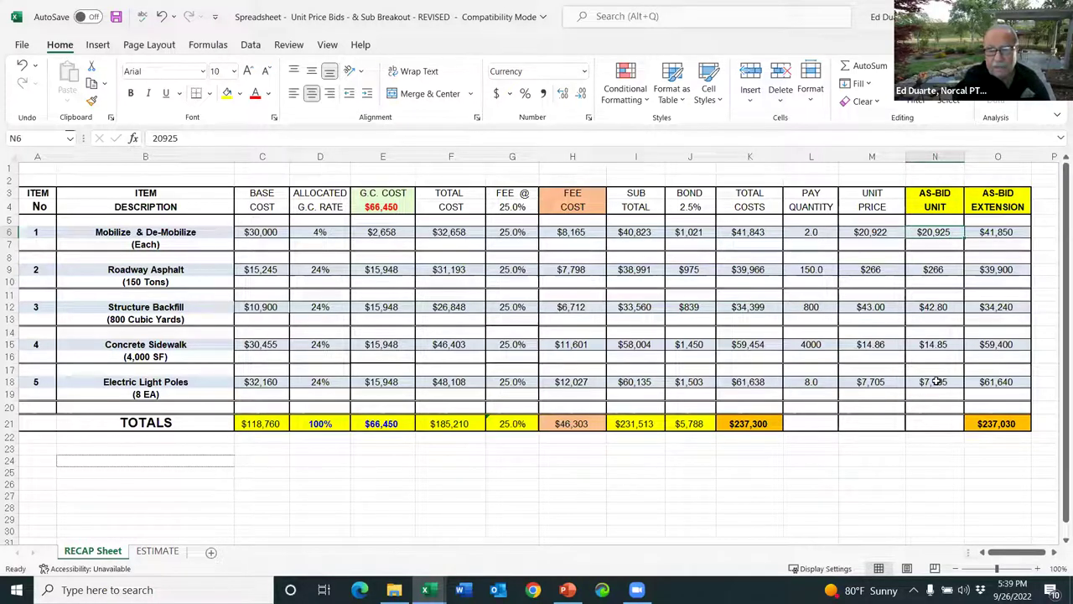
- Inspect the Mobilize & De-Mobilize as-bid extension formula, highlight the five items' extensions, and check their total formula
click(1009, 231)
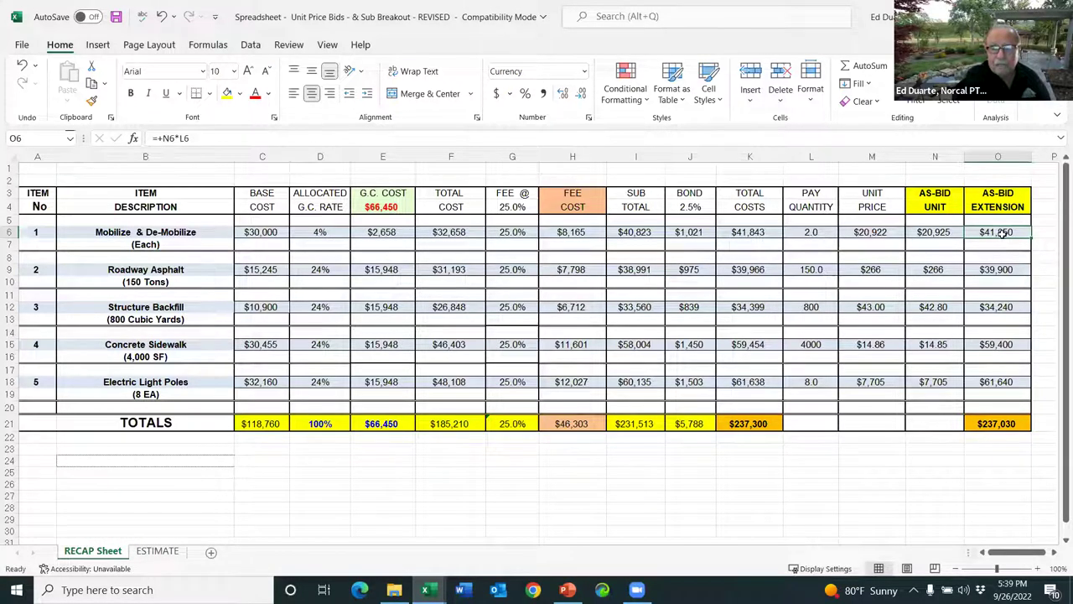
drag(1004, 233, 1012, 381)
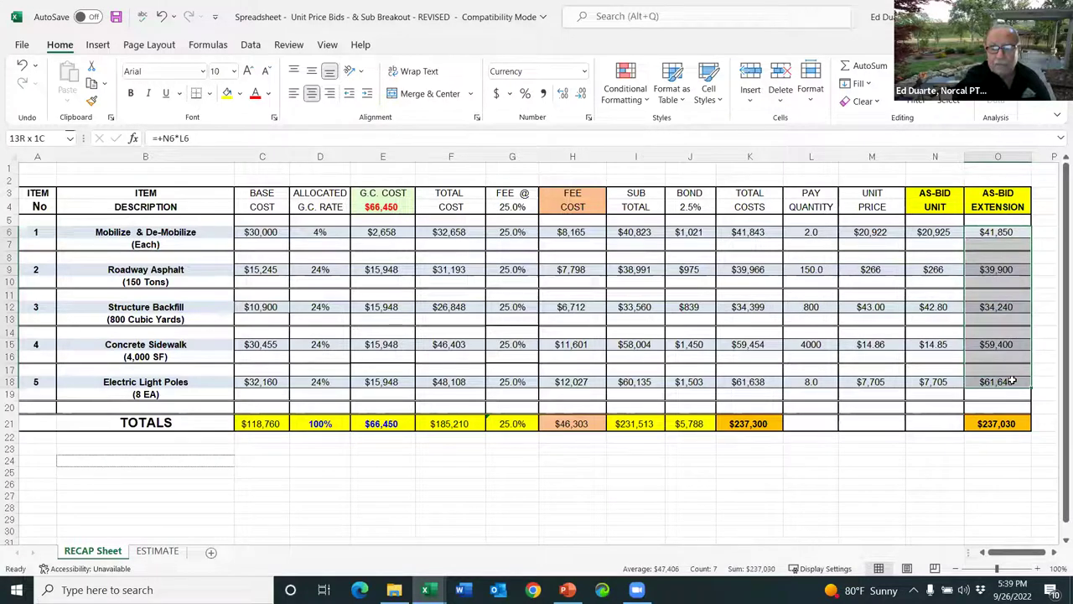
click(993, 424)
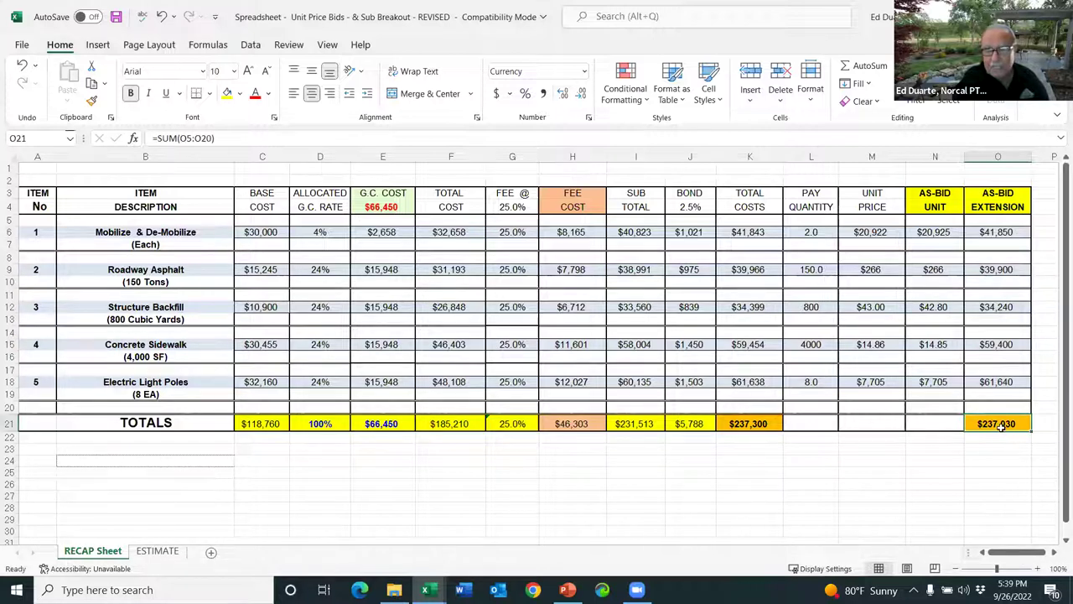
- Check the Total Costs sum against the as-bid total and highlight the As-Bid Unit and As-Bid Extension columns through the totals row
click(747, 425)
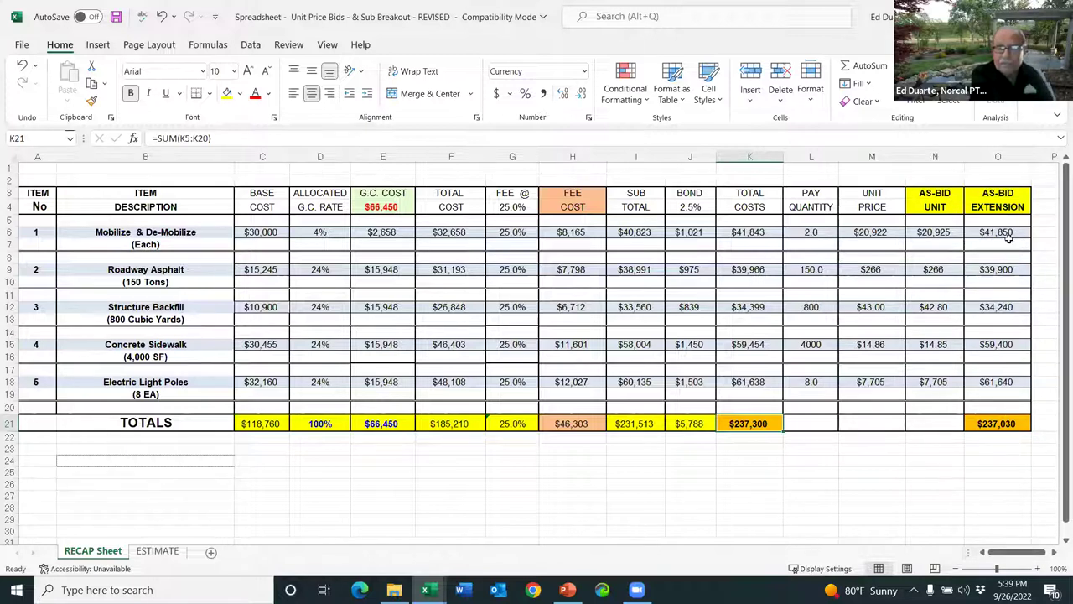
drag(921, 198, 1002, 426)
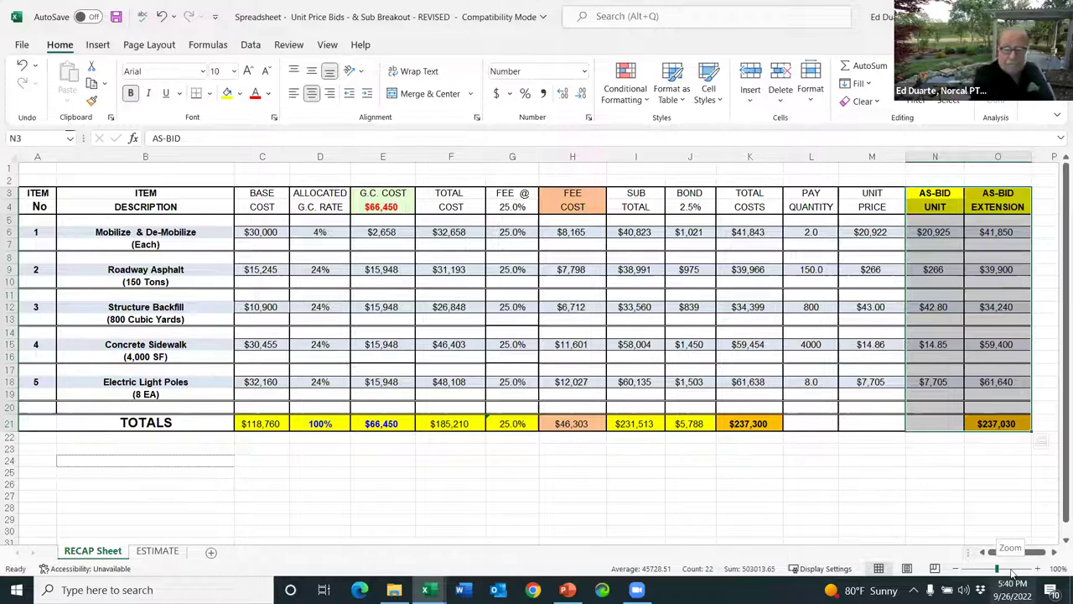
click(931, 493)
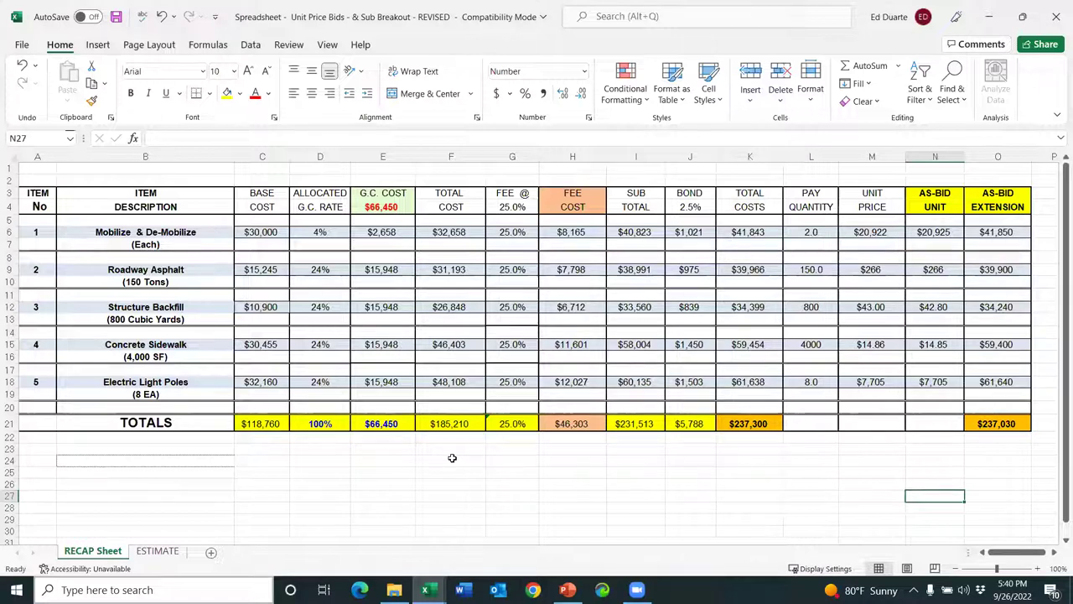
- Leave the RECAP Sheet and switch to the PowerPoint estimating presentation at the Submitting on Bid Day slide
click(570, 450)
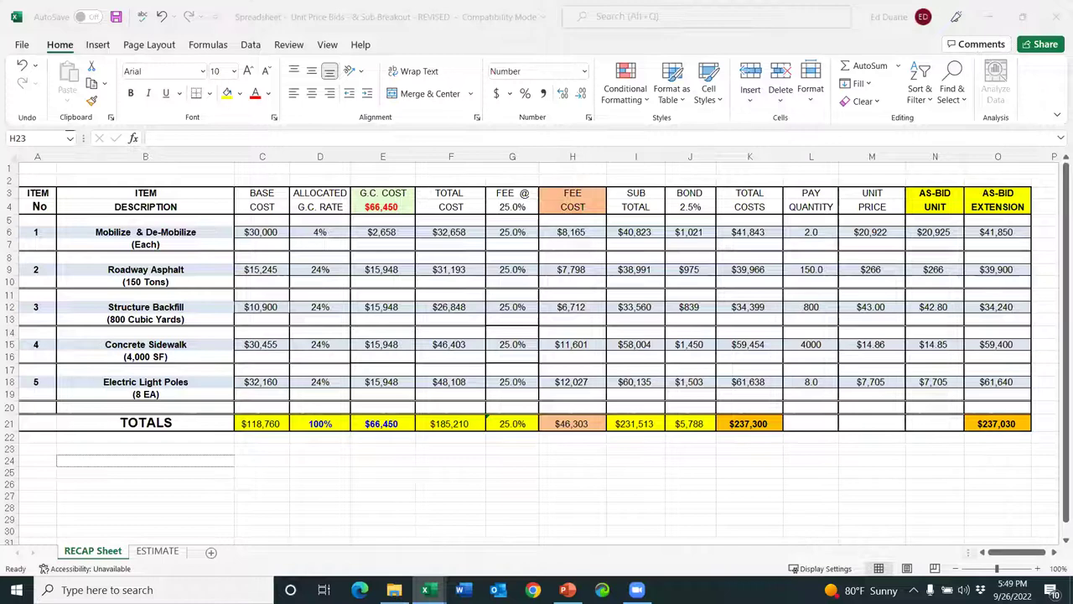
mouse_move(568, 589)
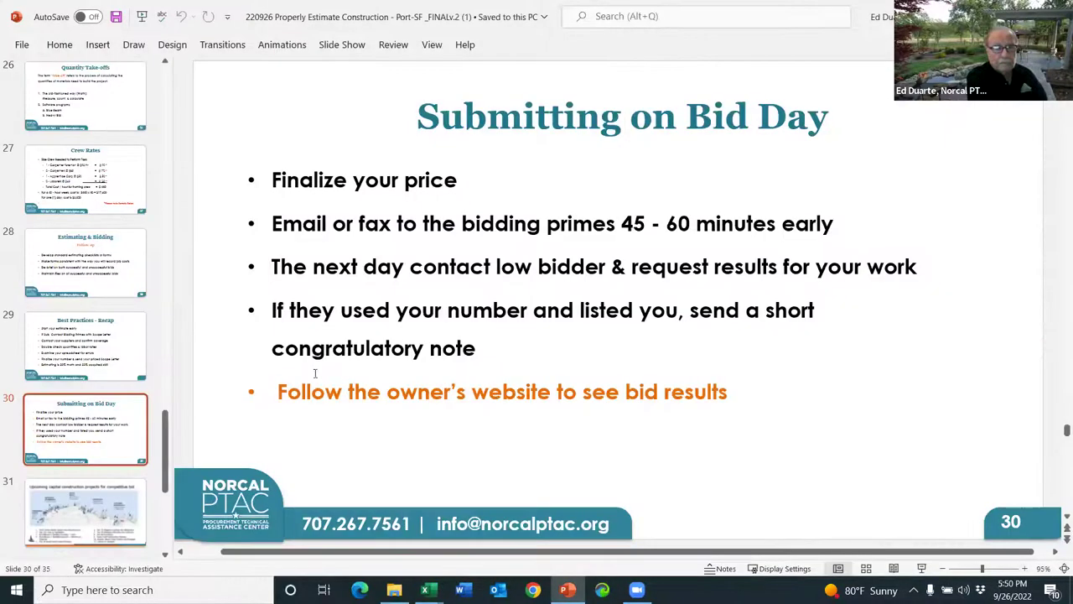
click(568, 525)
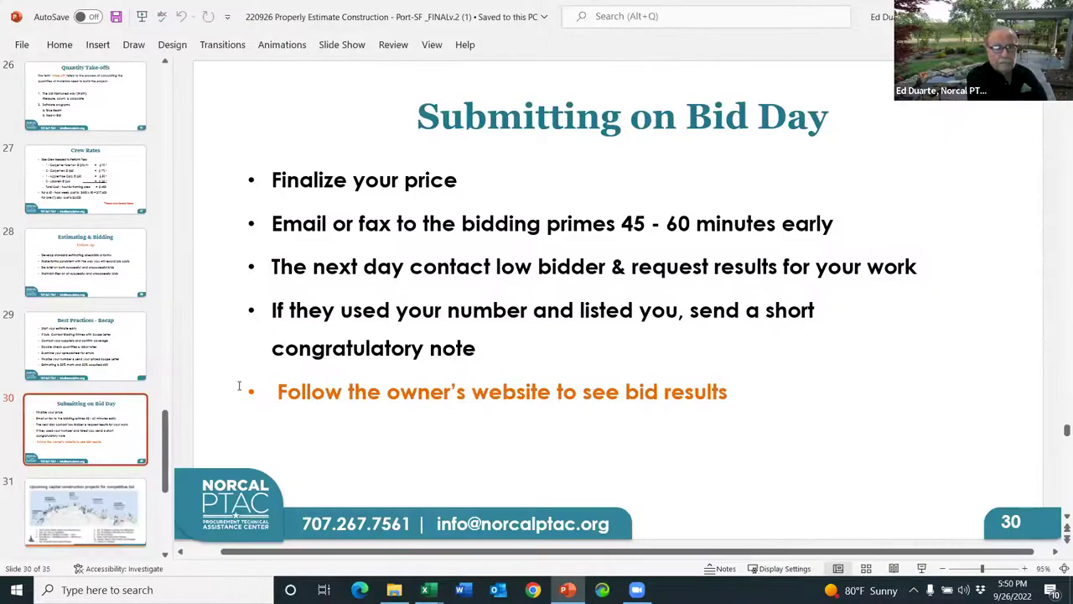